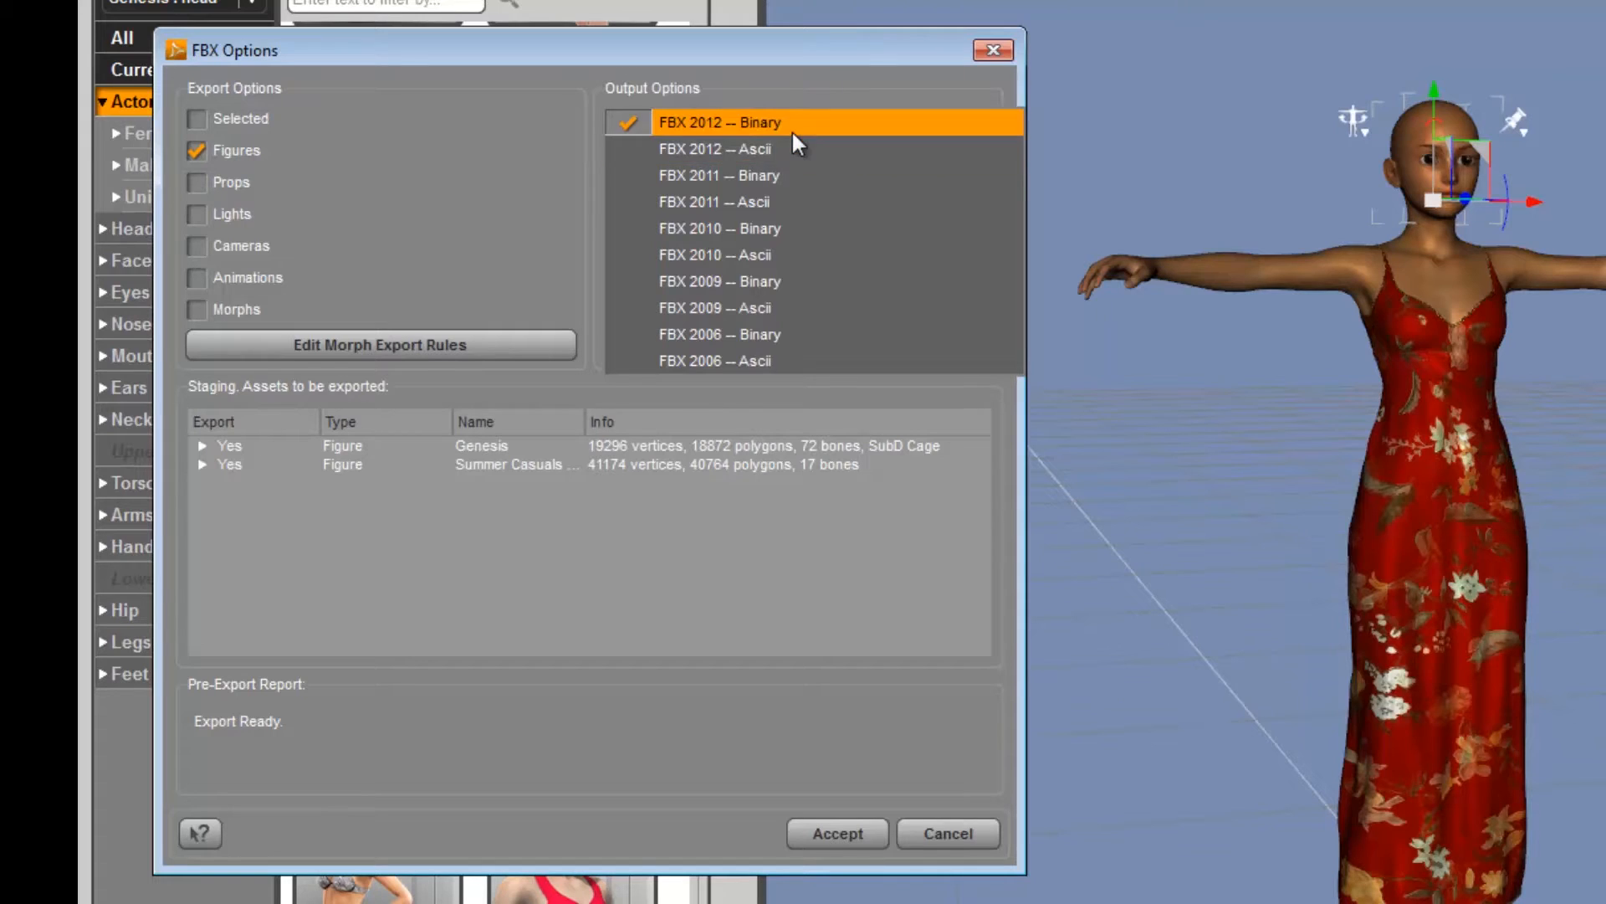
# - Set the export format to FBX 2012 -- Binary, keep degraded skinning allowed, and enable merged clothing, textures collected to folder and morphs
pyautogui.click(789, 127)
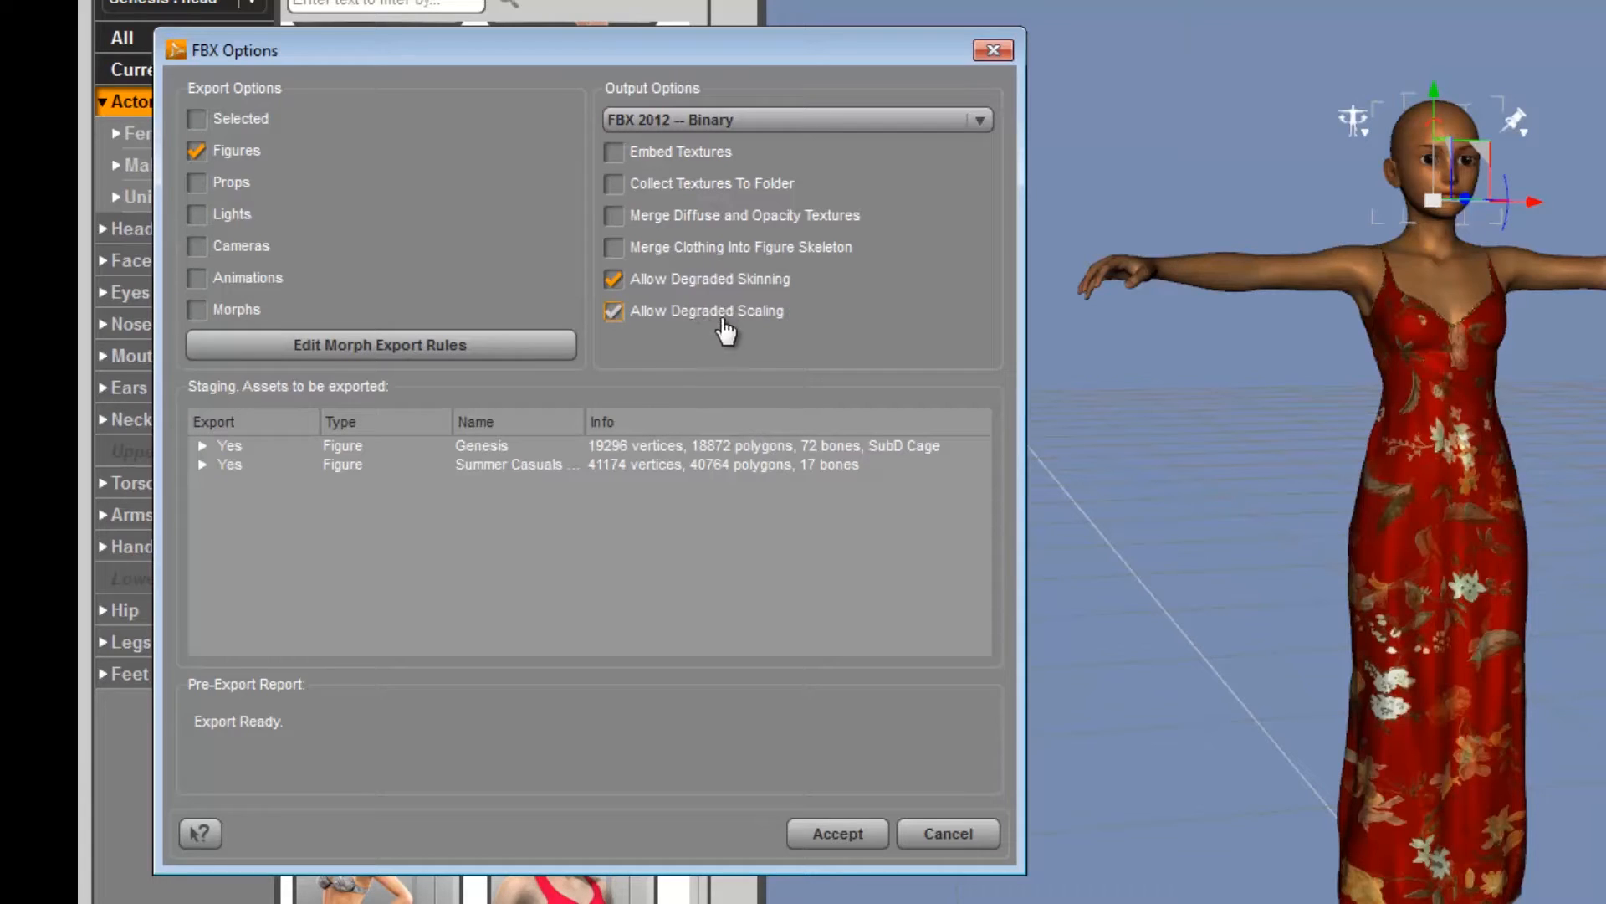
pyautogui.click(615, 280)
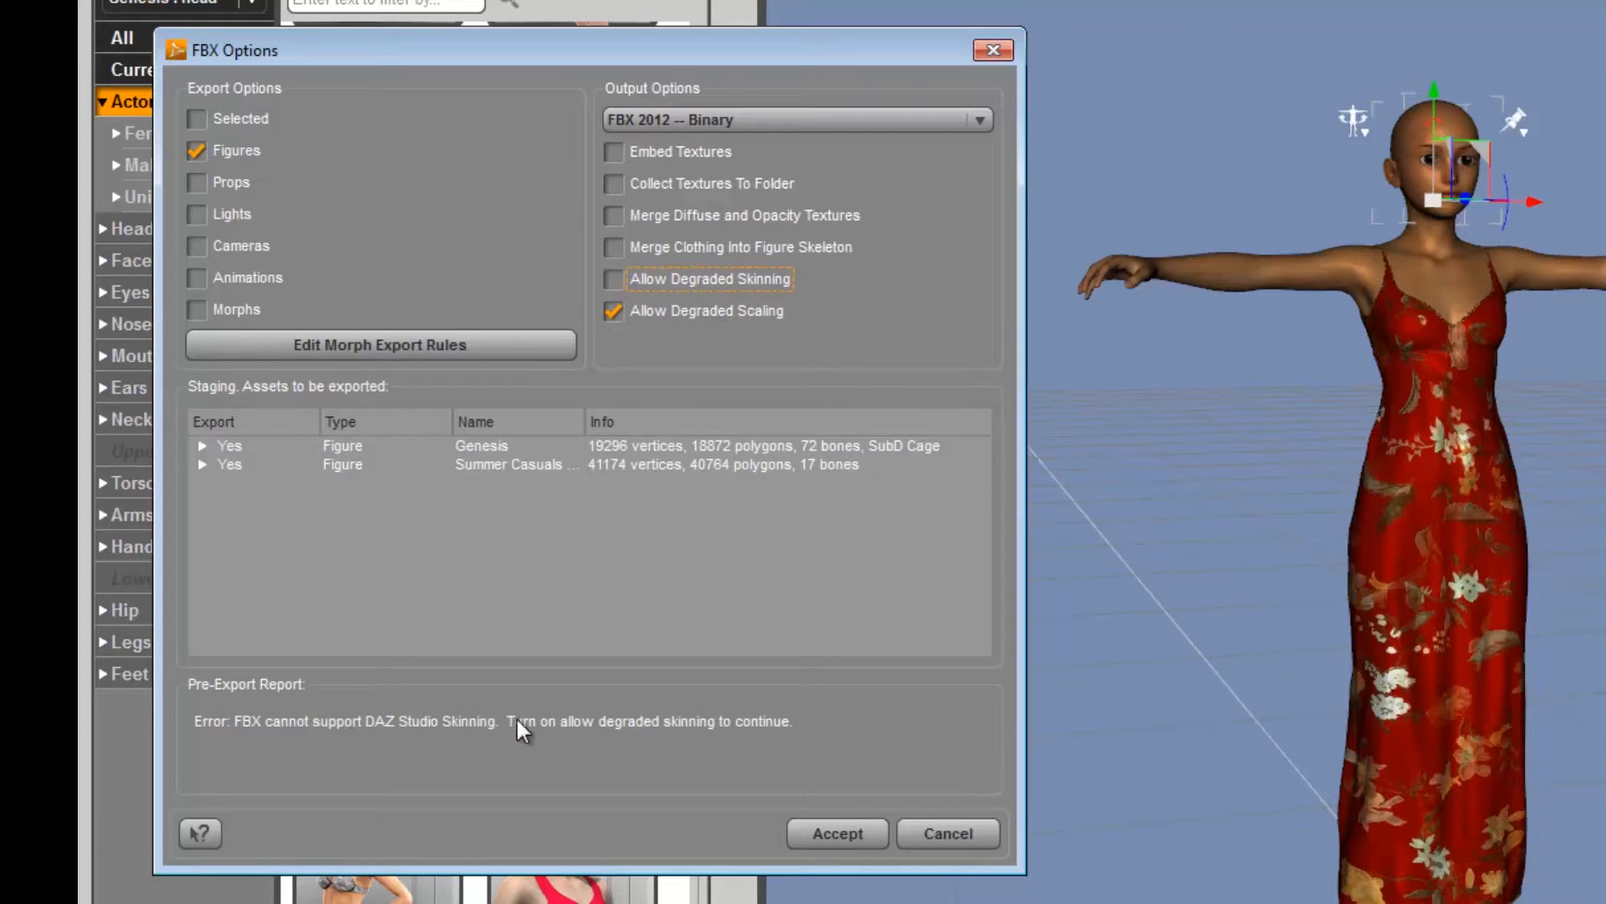
pyautogui.click(616, 279)
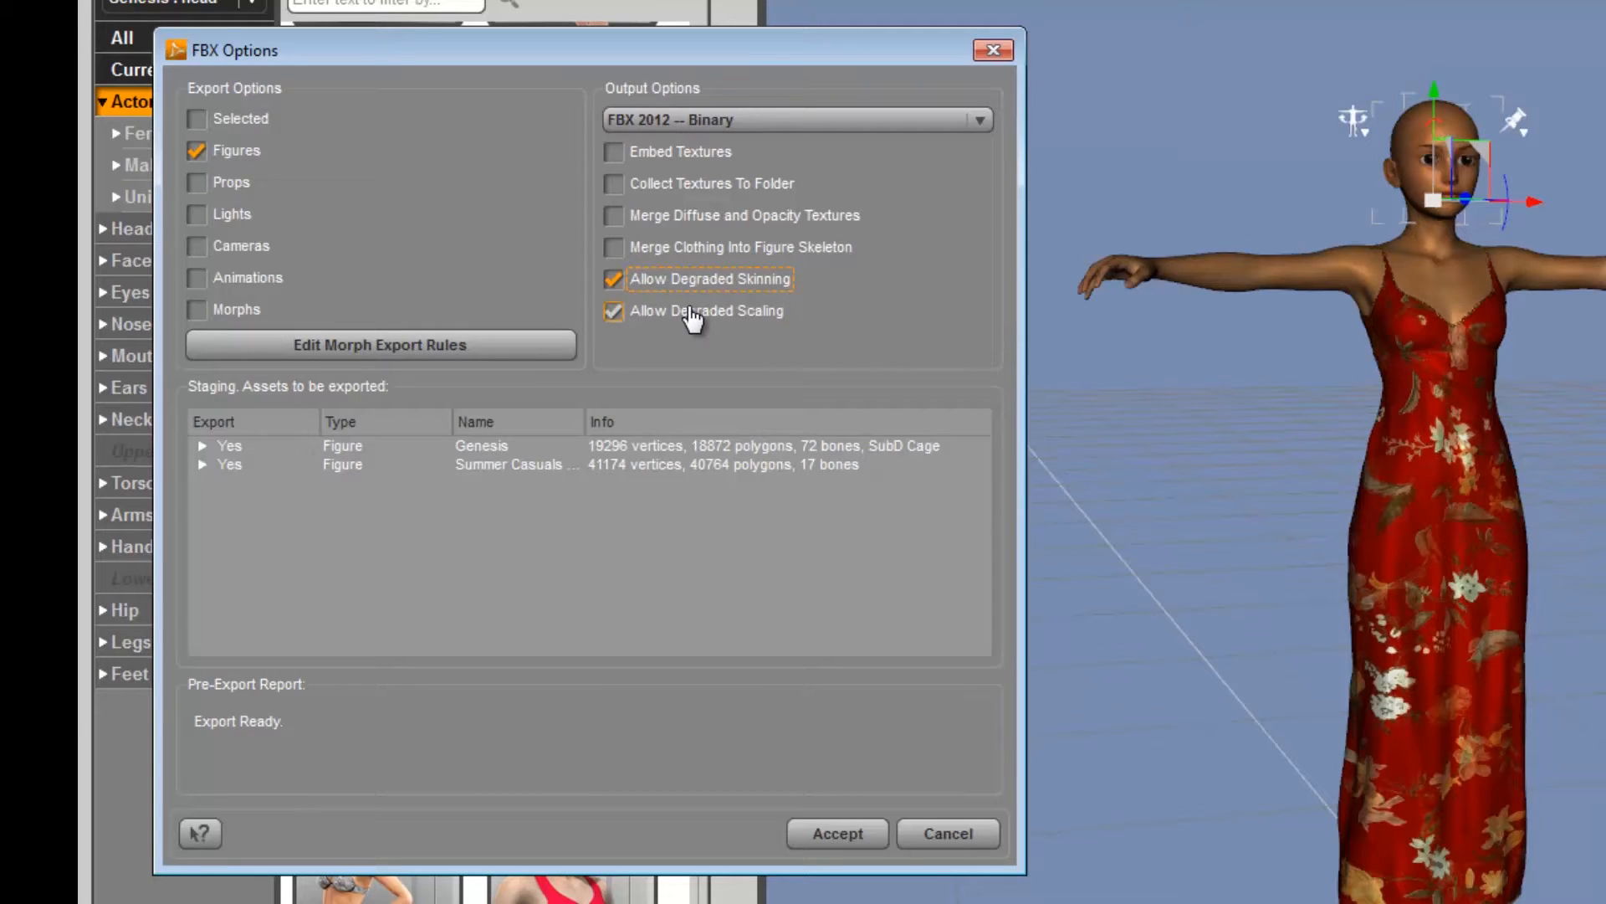
pyautogui.click(613, 247)
pyautogui.click(618, 183)
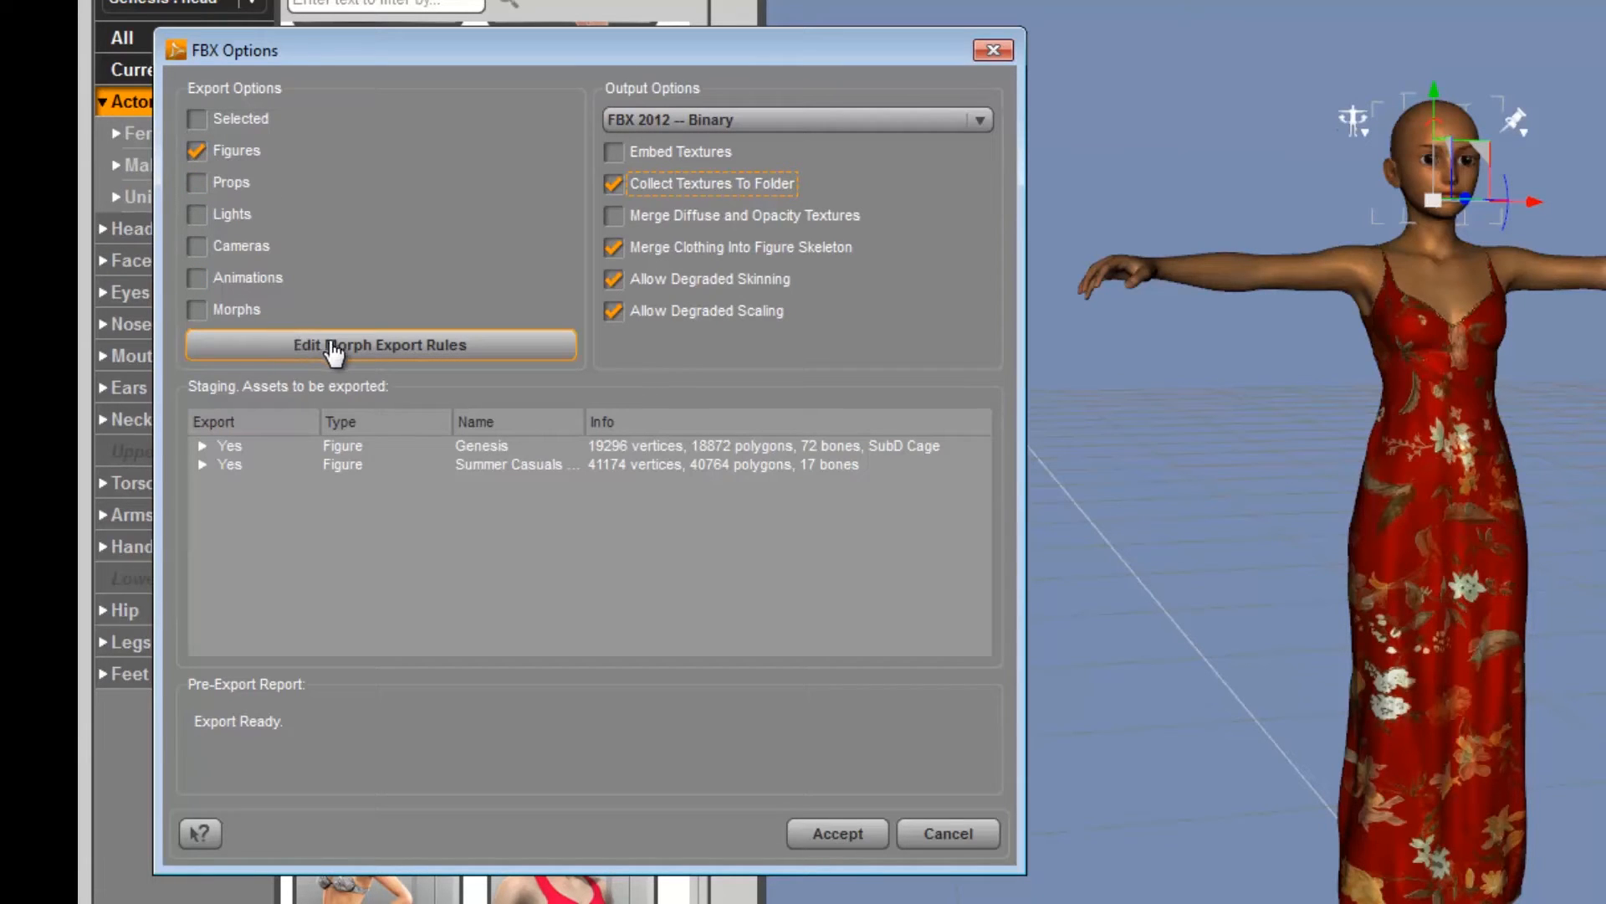
pyautogui.click(201, 310)
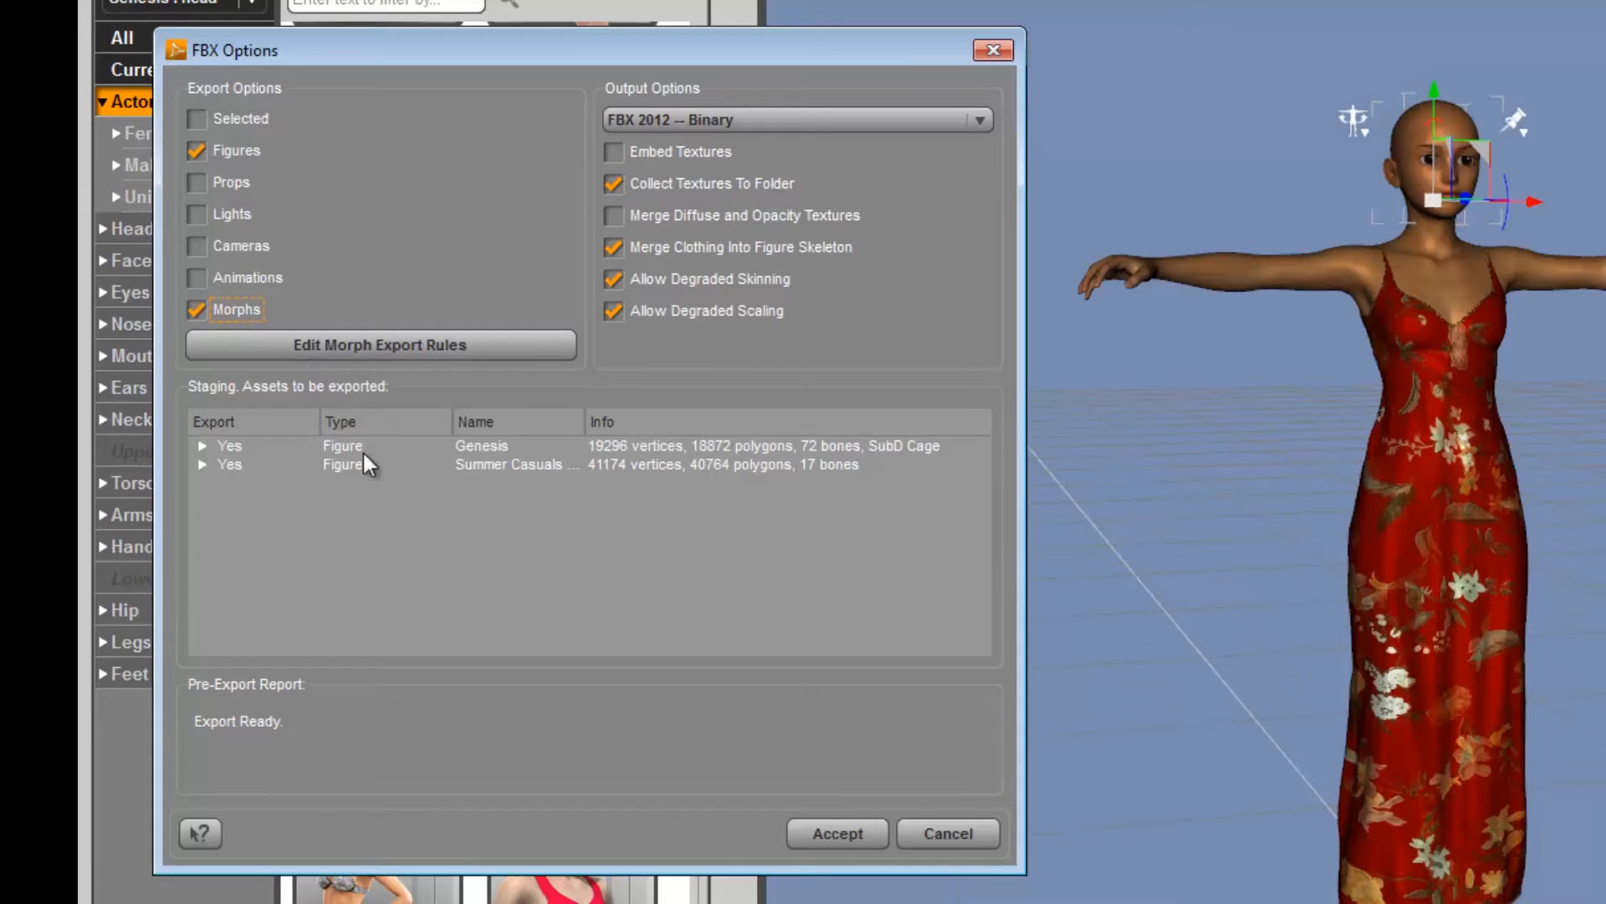
# - Expand the Genesis figure in the staging list and examine the export status of its morphs
pyautogui.click(200, 446)
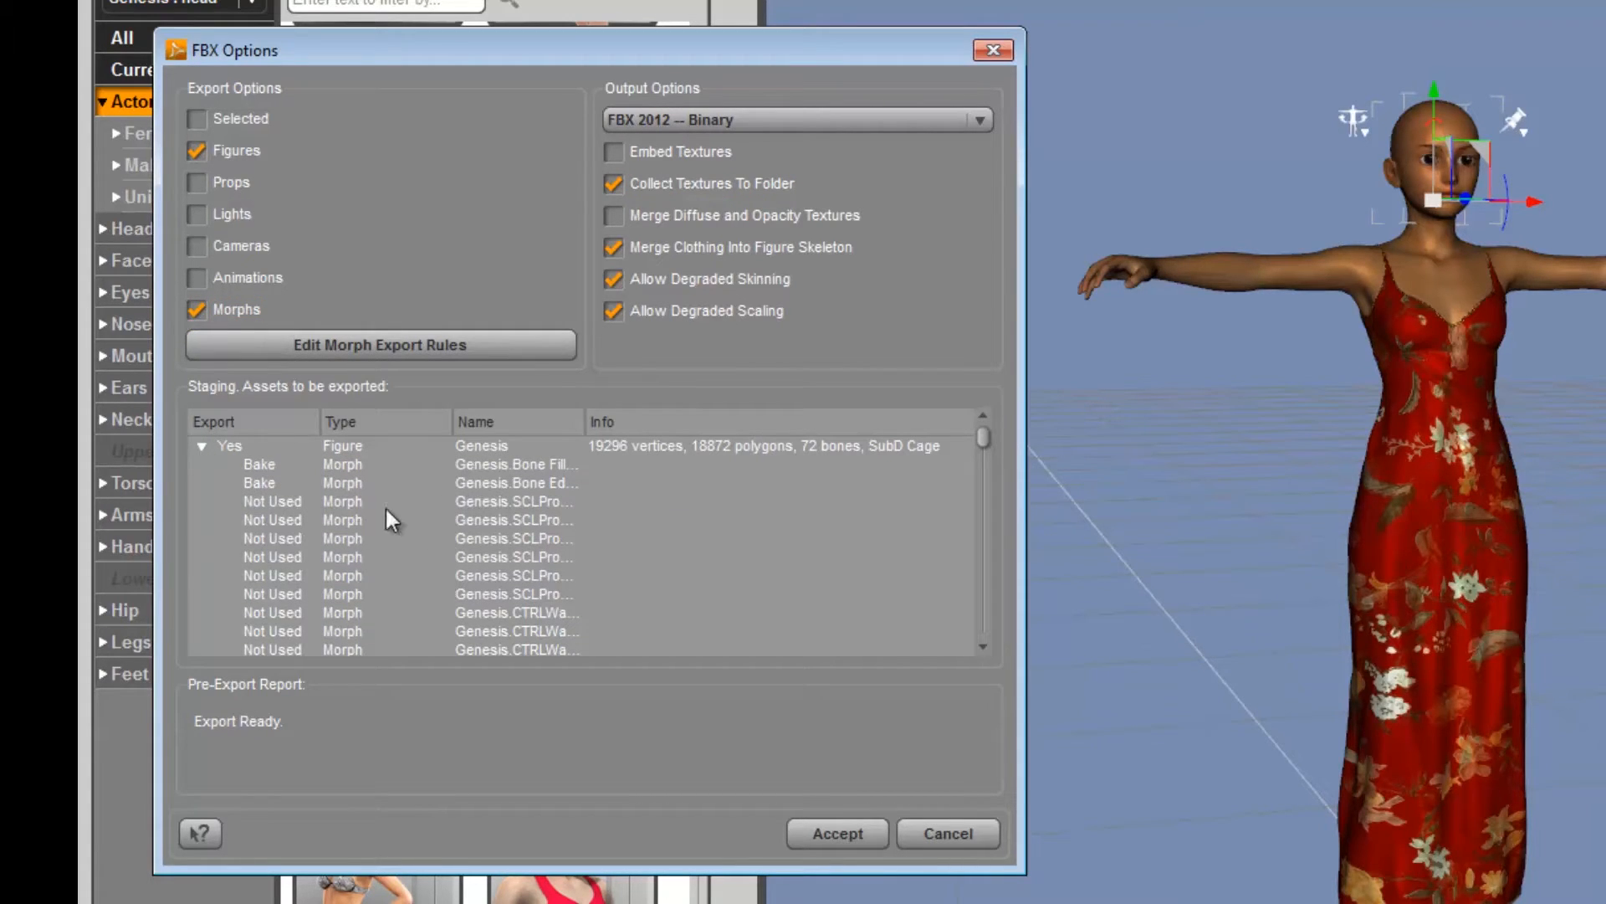
pyautogui.scroll(-10, 444, 506)
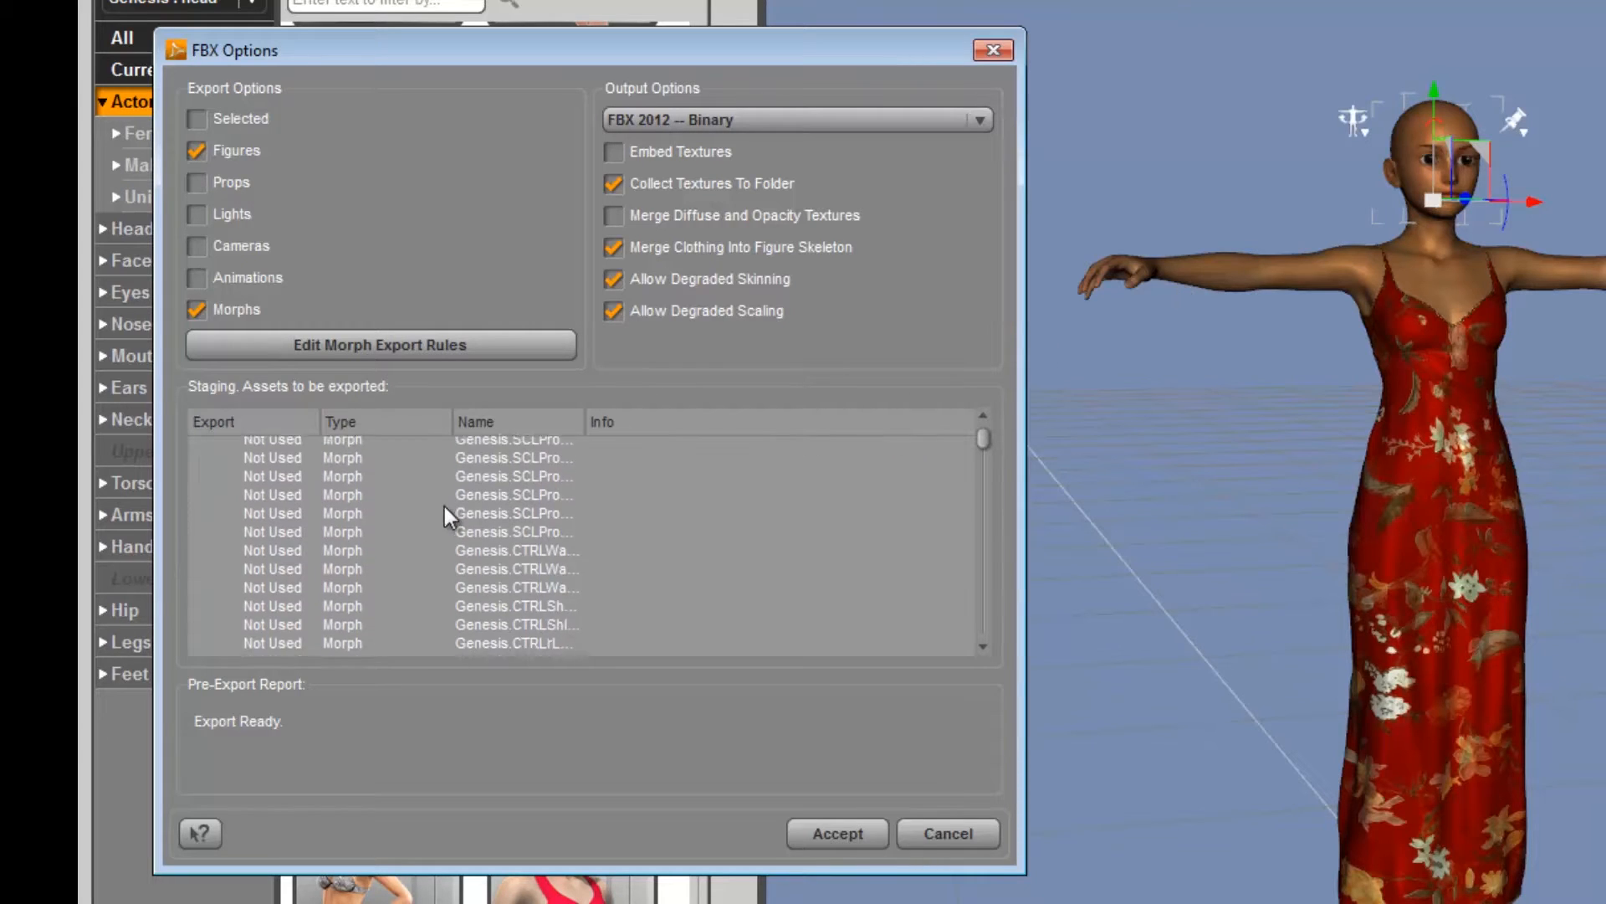
pyautogui.scroll(-10, 432, 535)
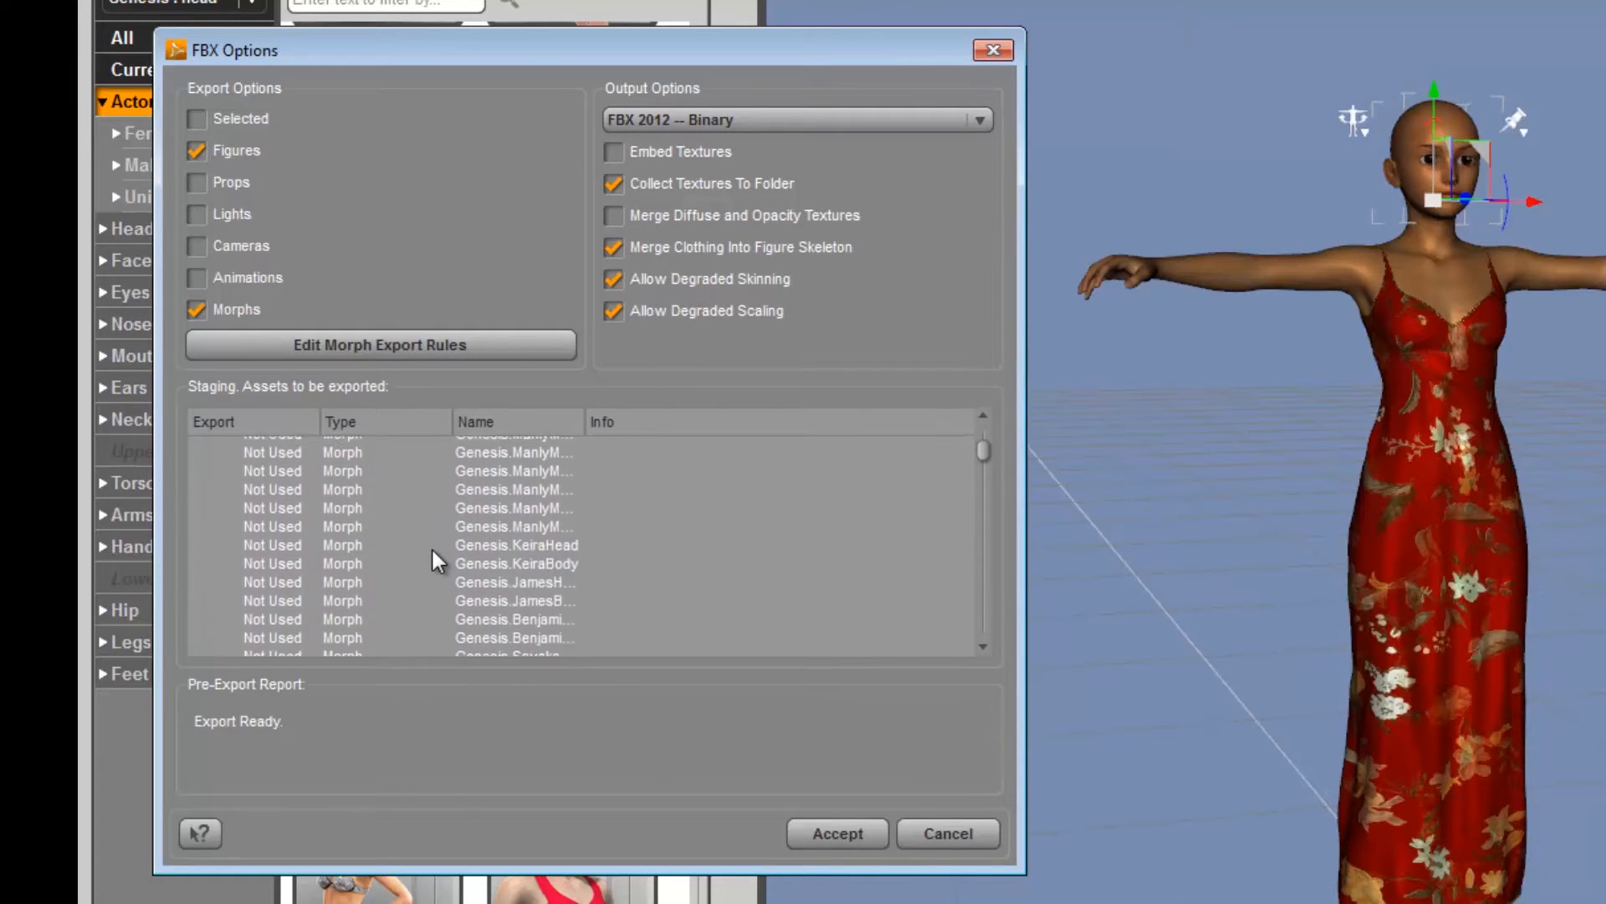
pyautogui.scroll(2, 368, 520)
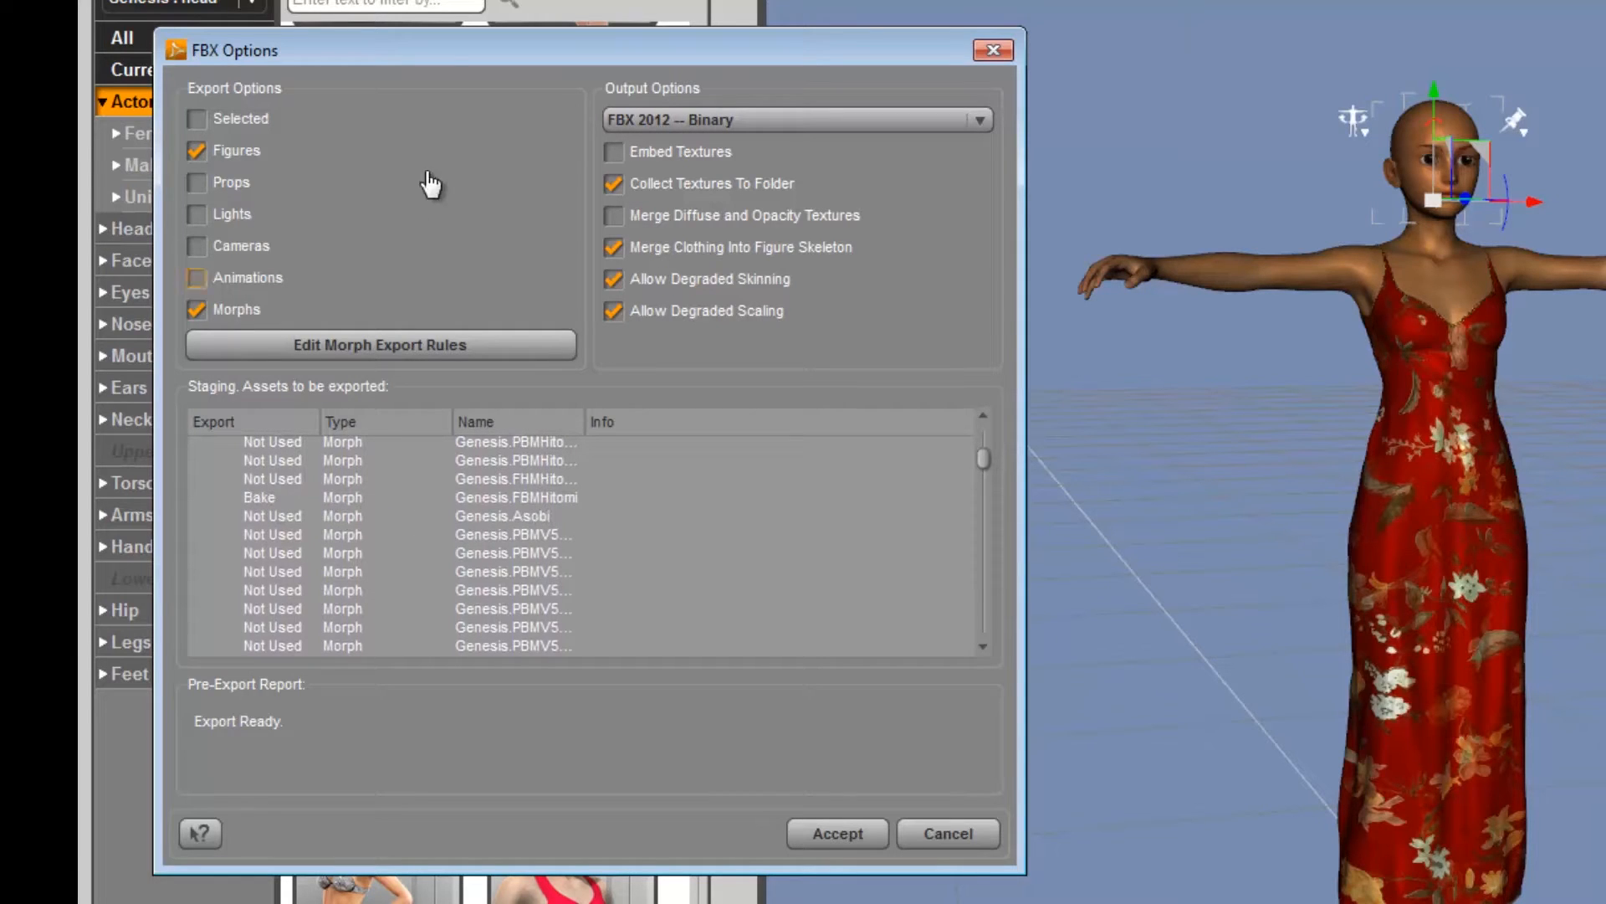
pyautogui.moveTo(459, 52); pyautogui.dragTo(1579, 100)
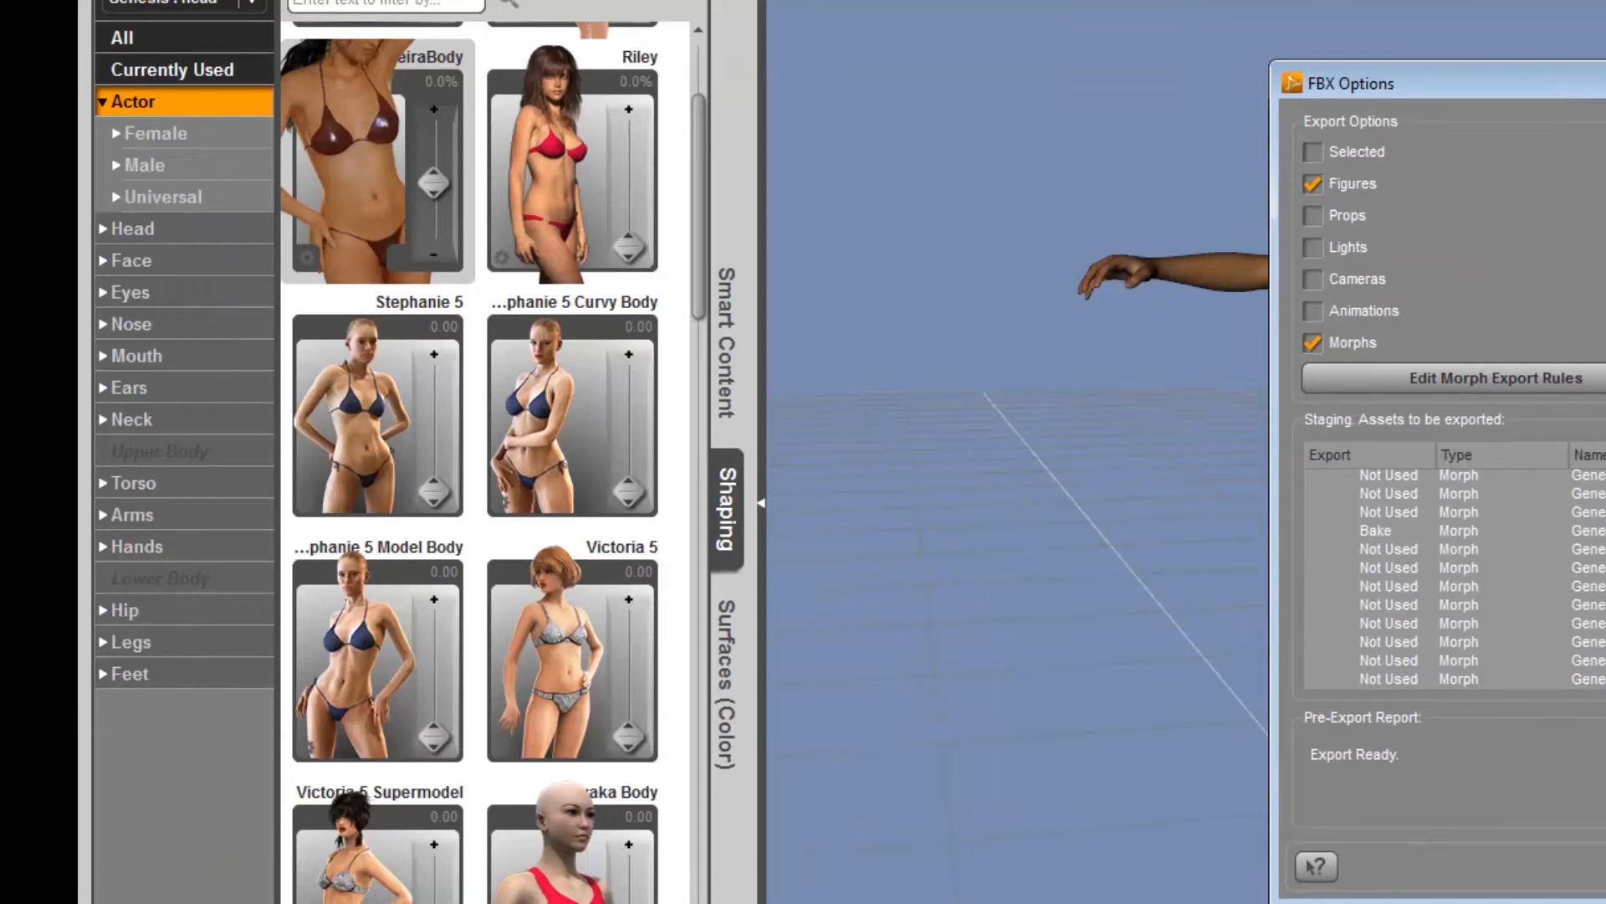
pyautogui.moveTo(1466, 88); pyautogui.dragTo(381, 88)
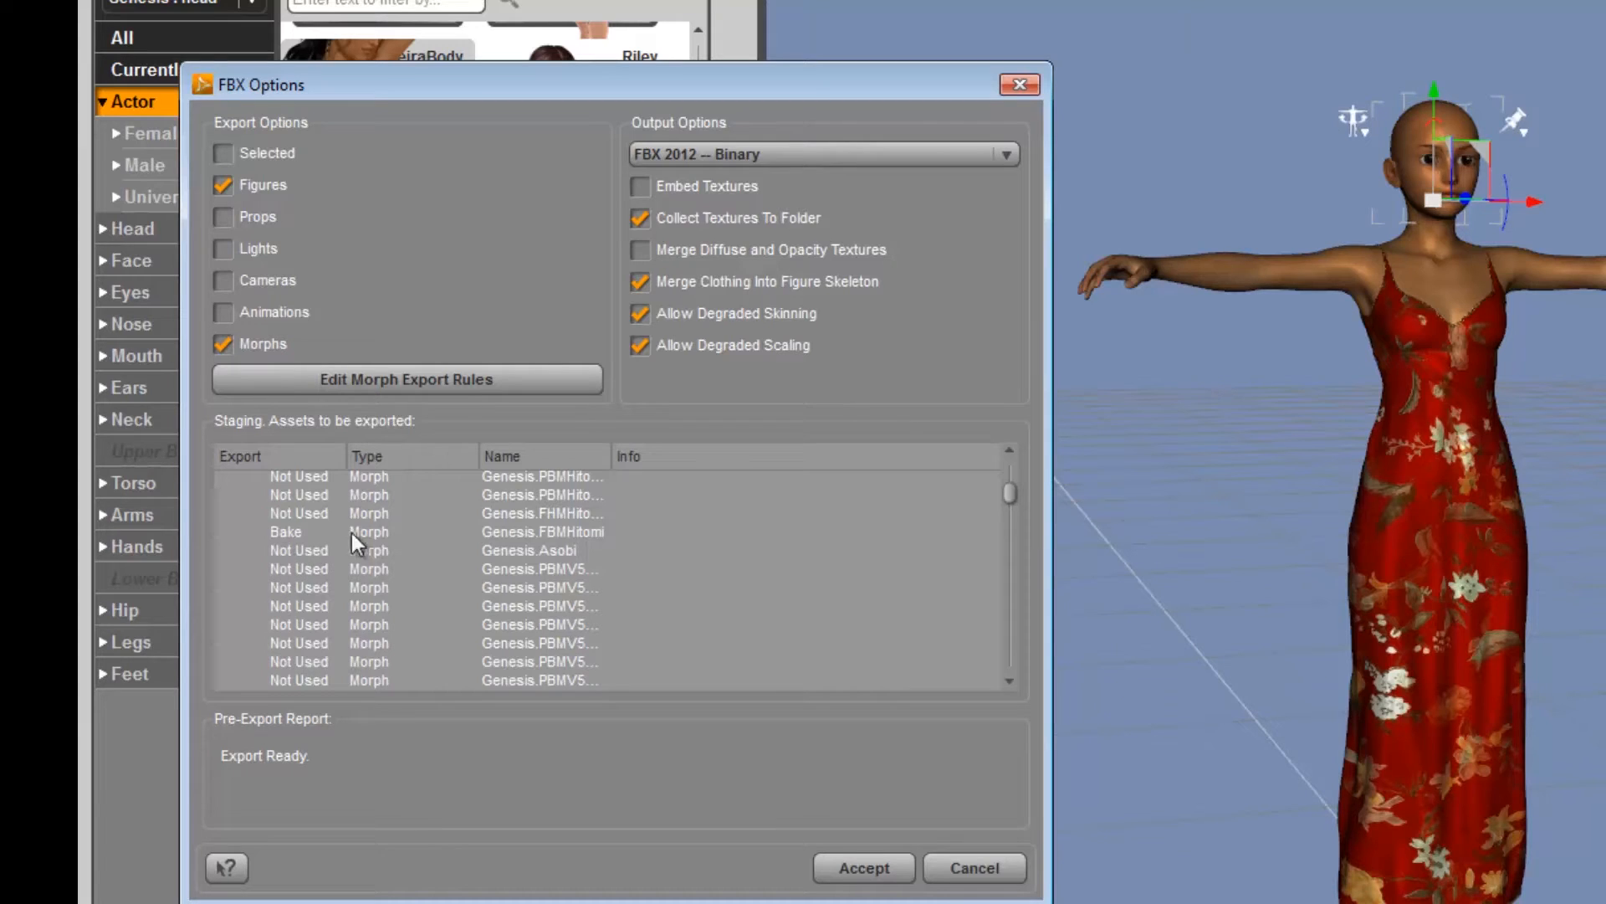
# - Examine the head morphs in the staging list, widening the Name column to read their full names
pyautogui.scroll(-10, 372, 556)
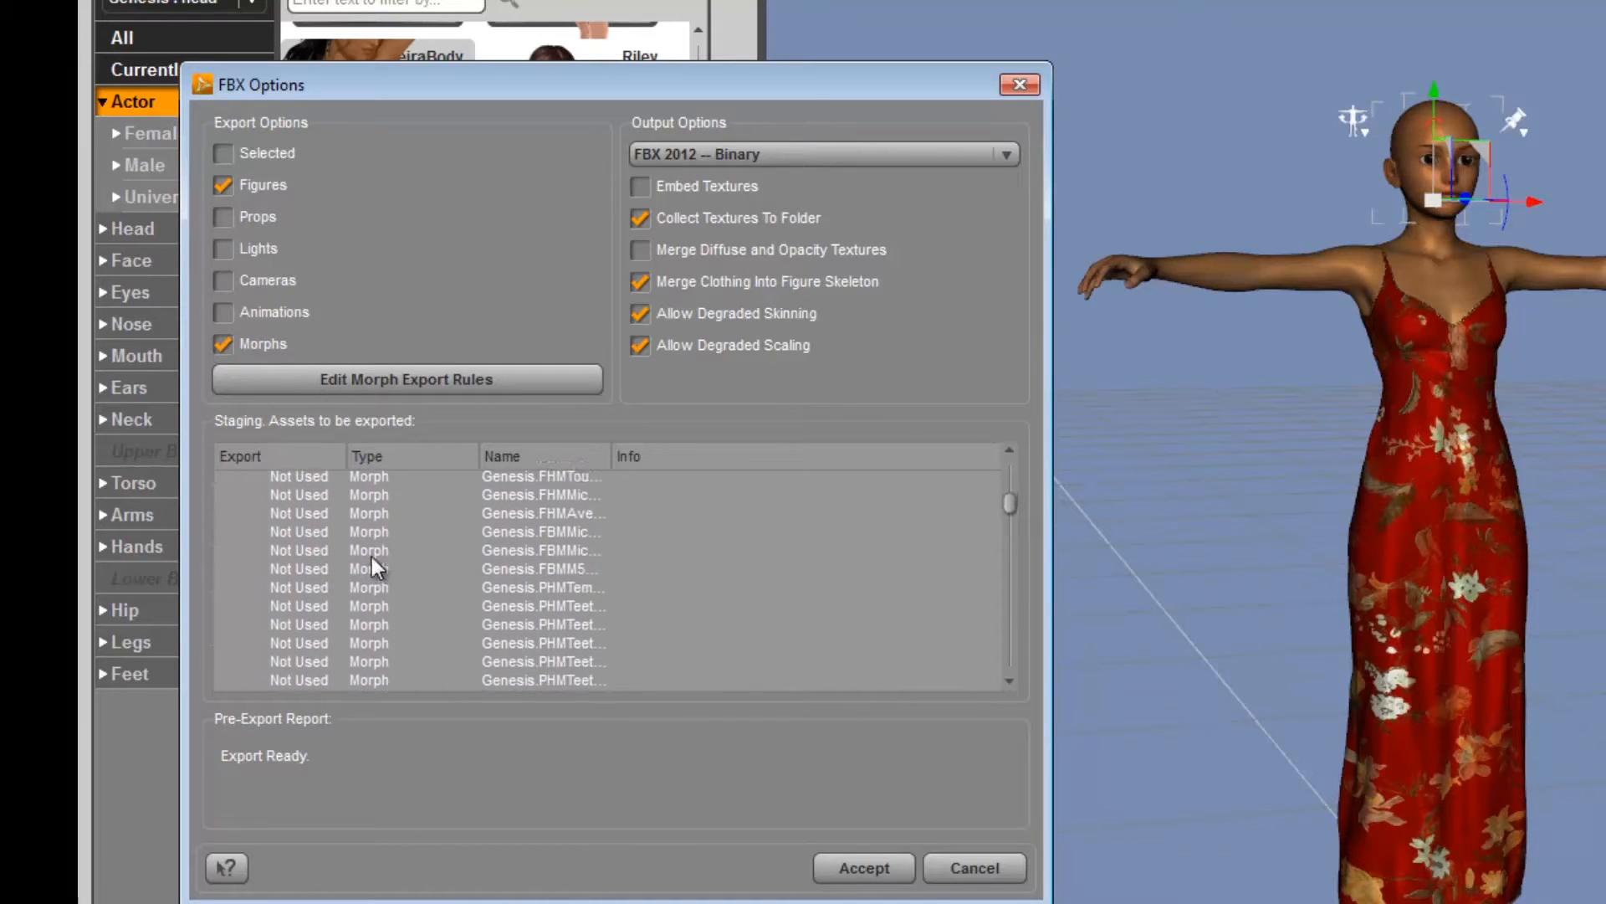
pyautogui.scroll(-10, 371, 555)
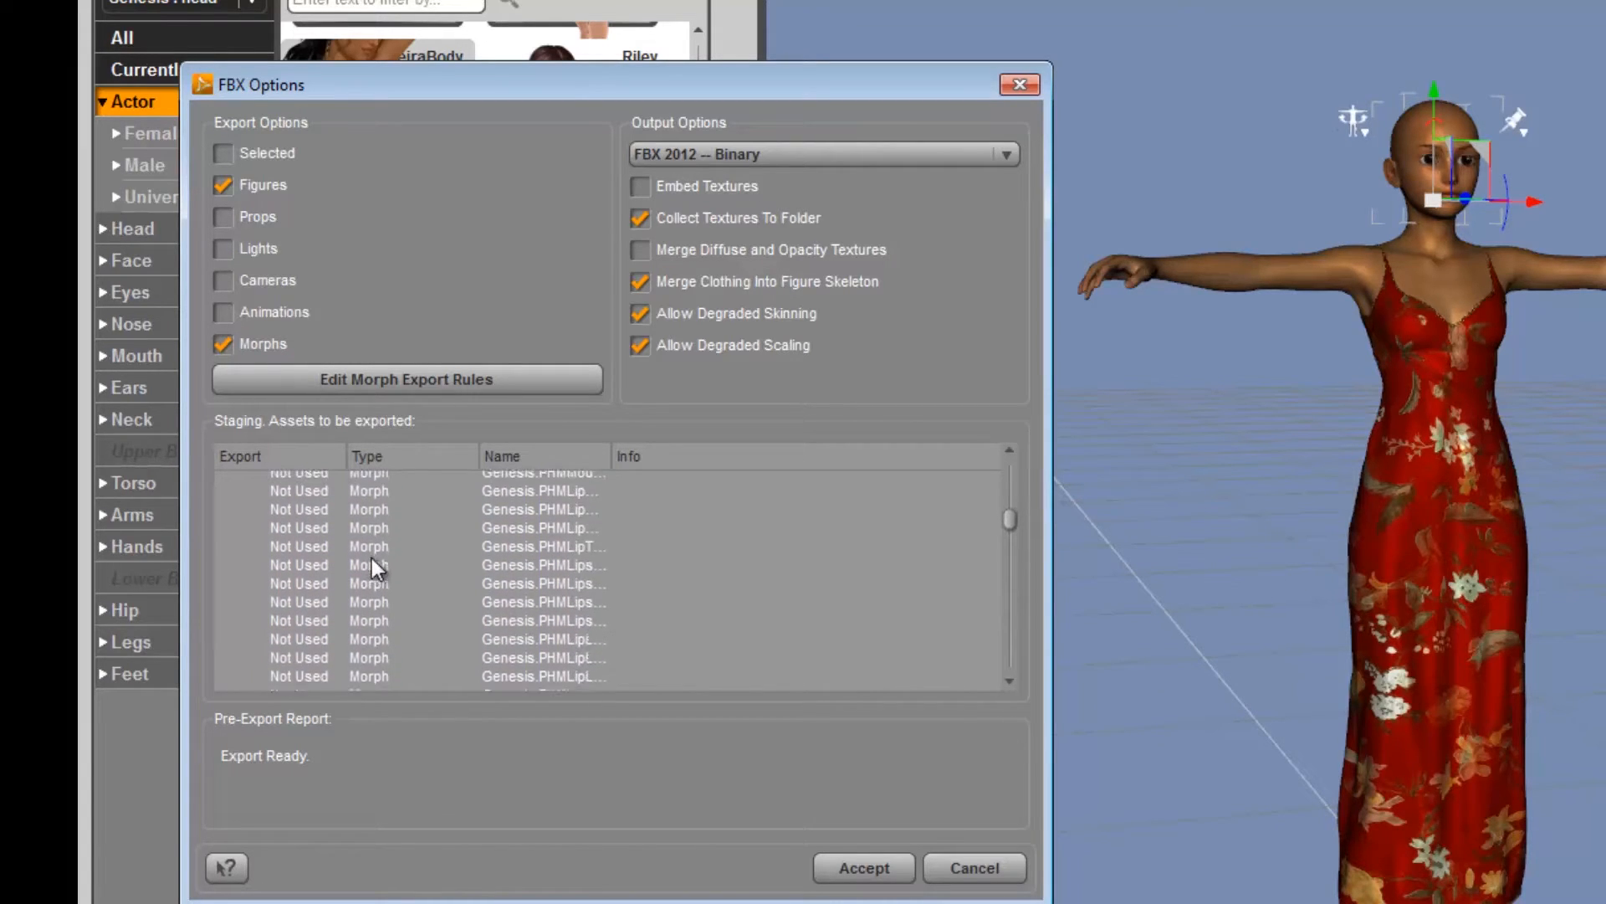
pyautogui.moveTo(1011, 527); pyautogui.dragTo(1009, 615)
pyautogui.scroll(-3, 480, 574)
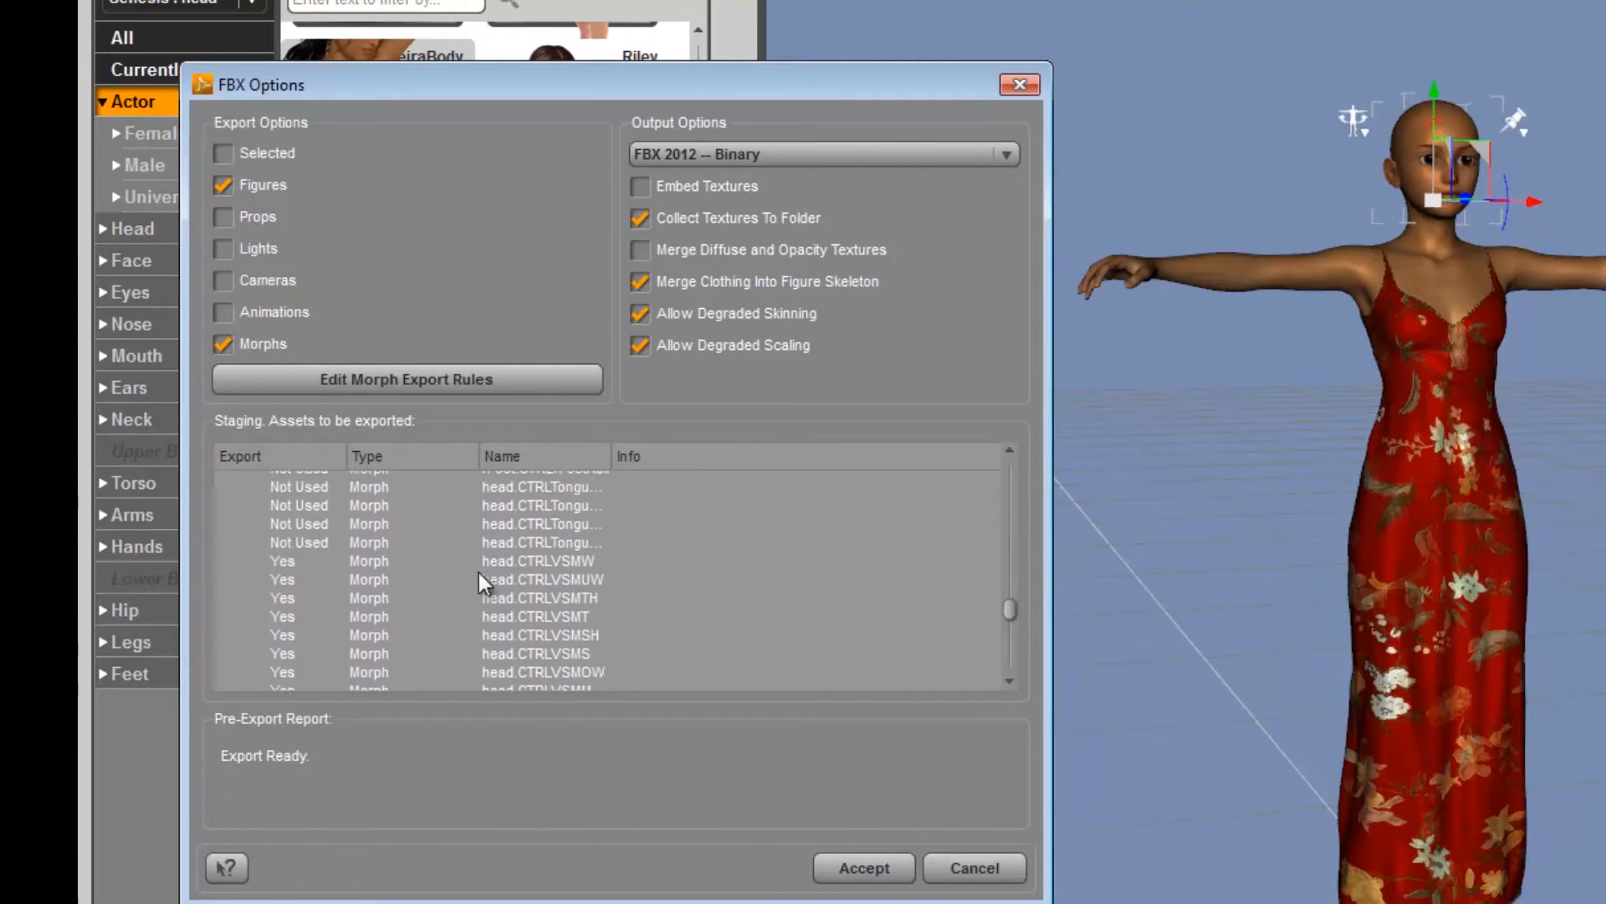
pyautogui.scroll(-3, 479, 572)
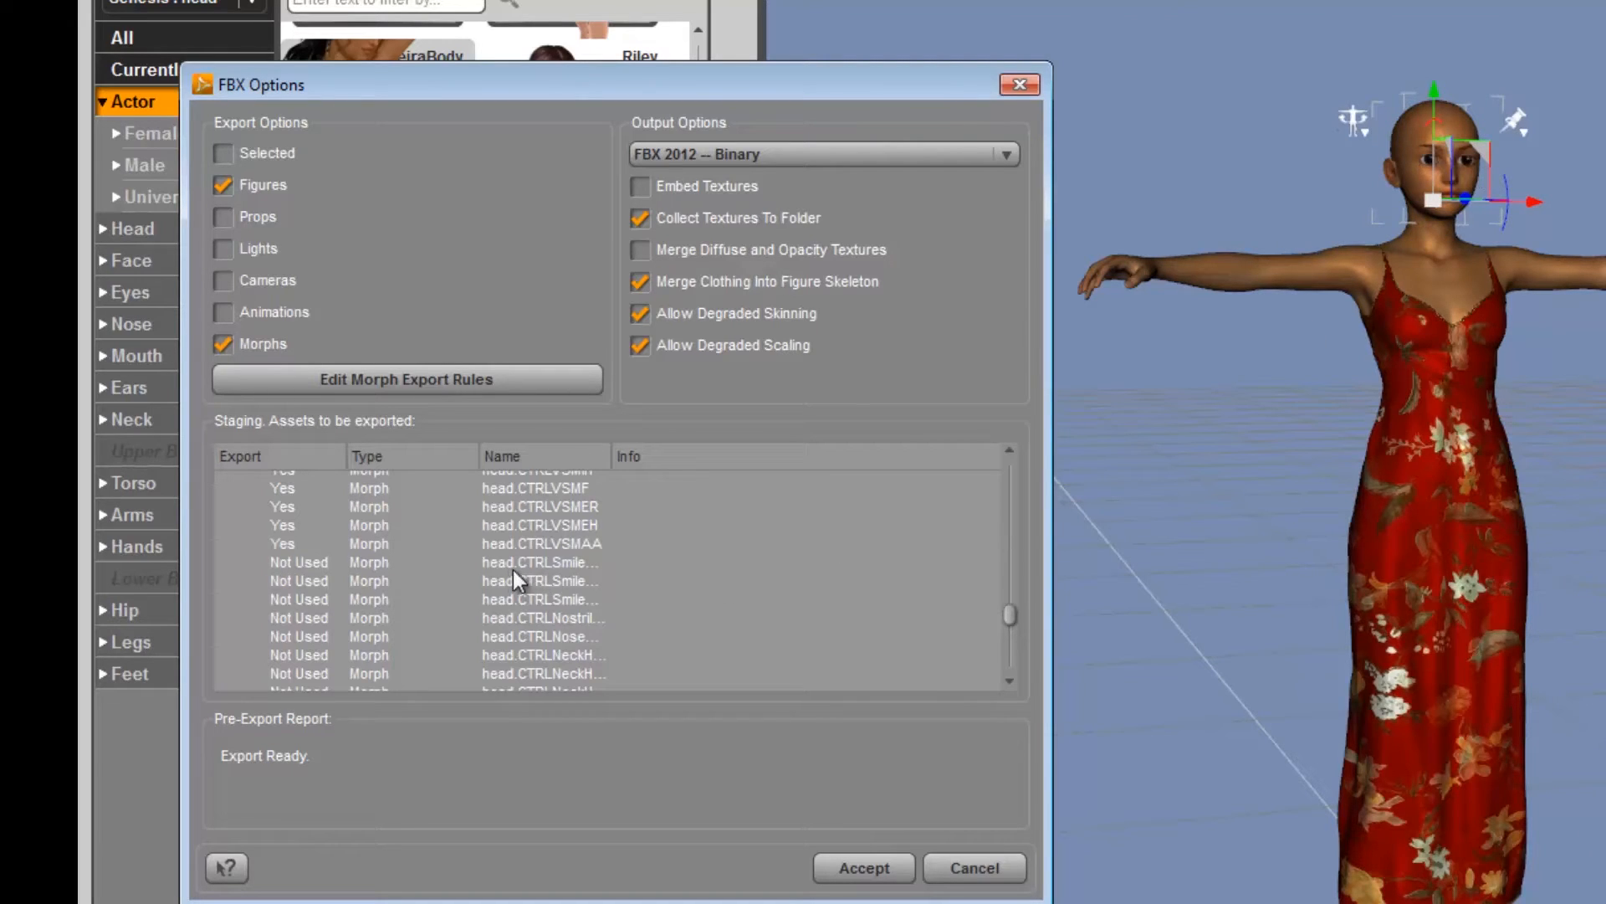
pyautogui.scroll(-2, 310, 617)
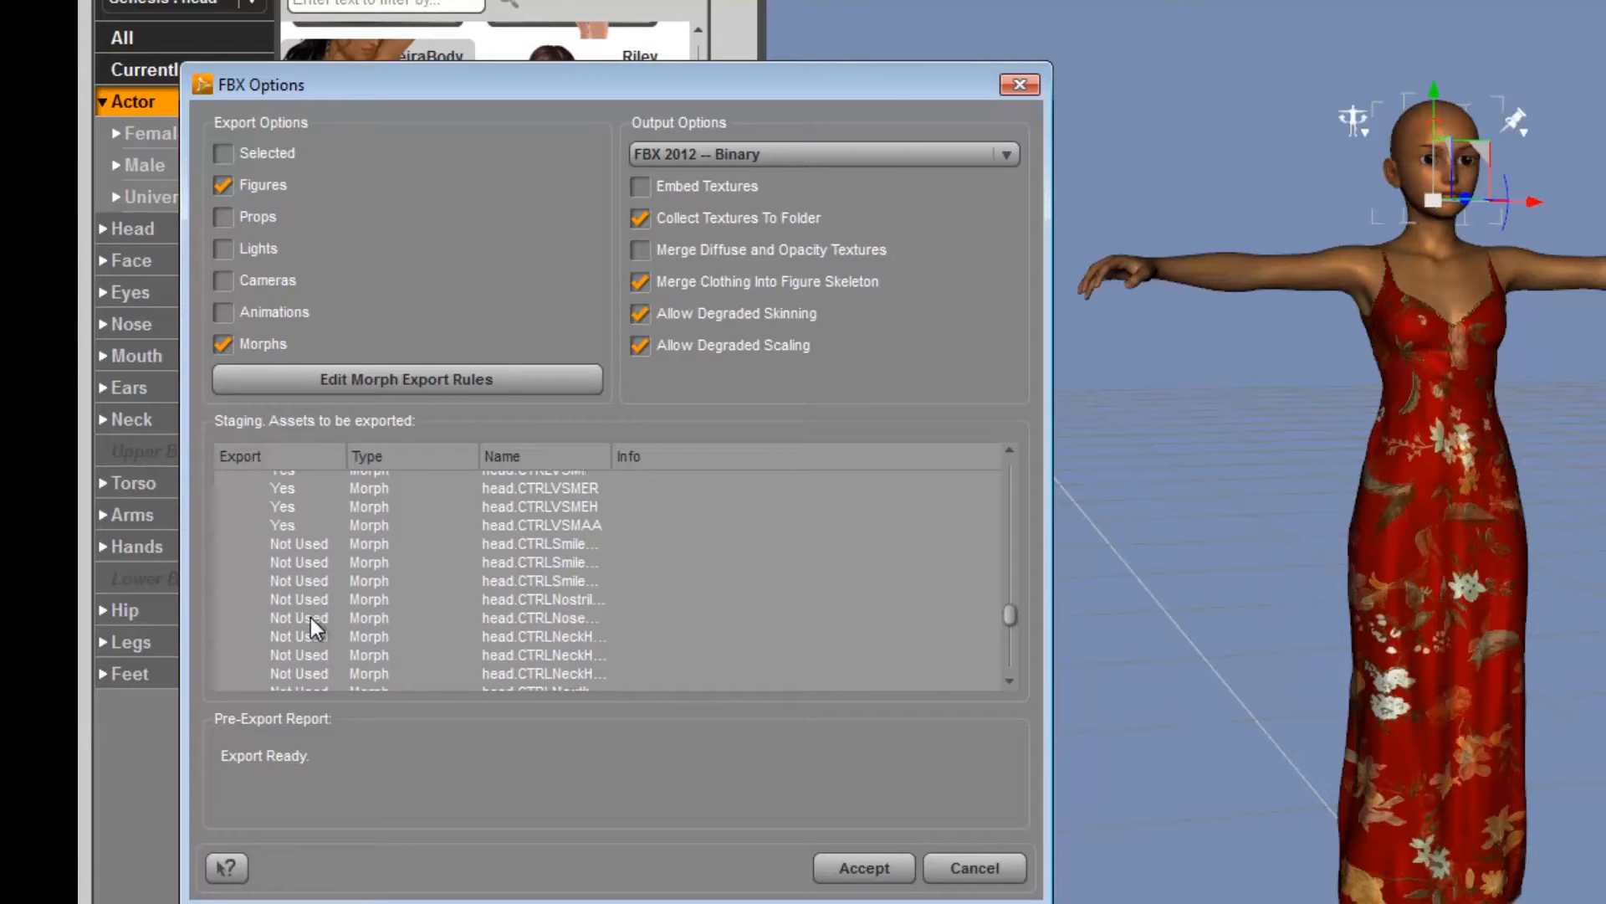
pyautogui.scroll(-5, 405, 627)
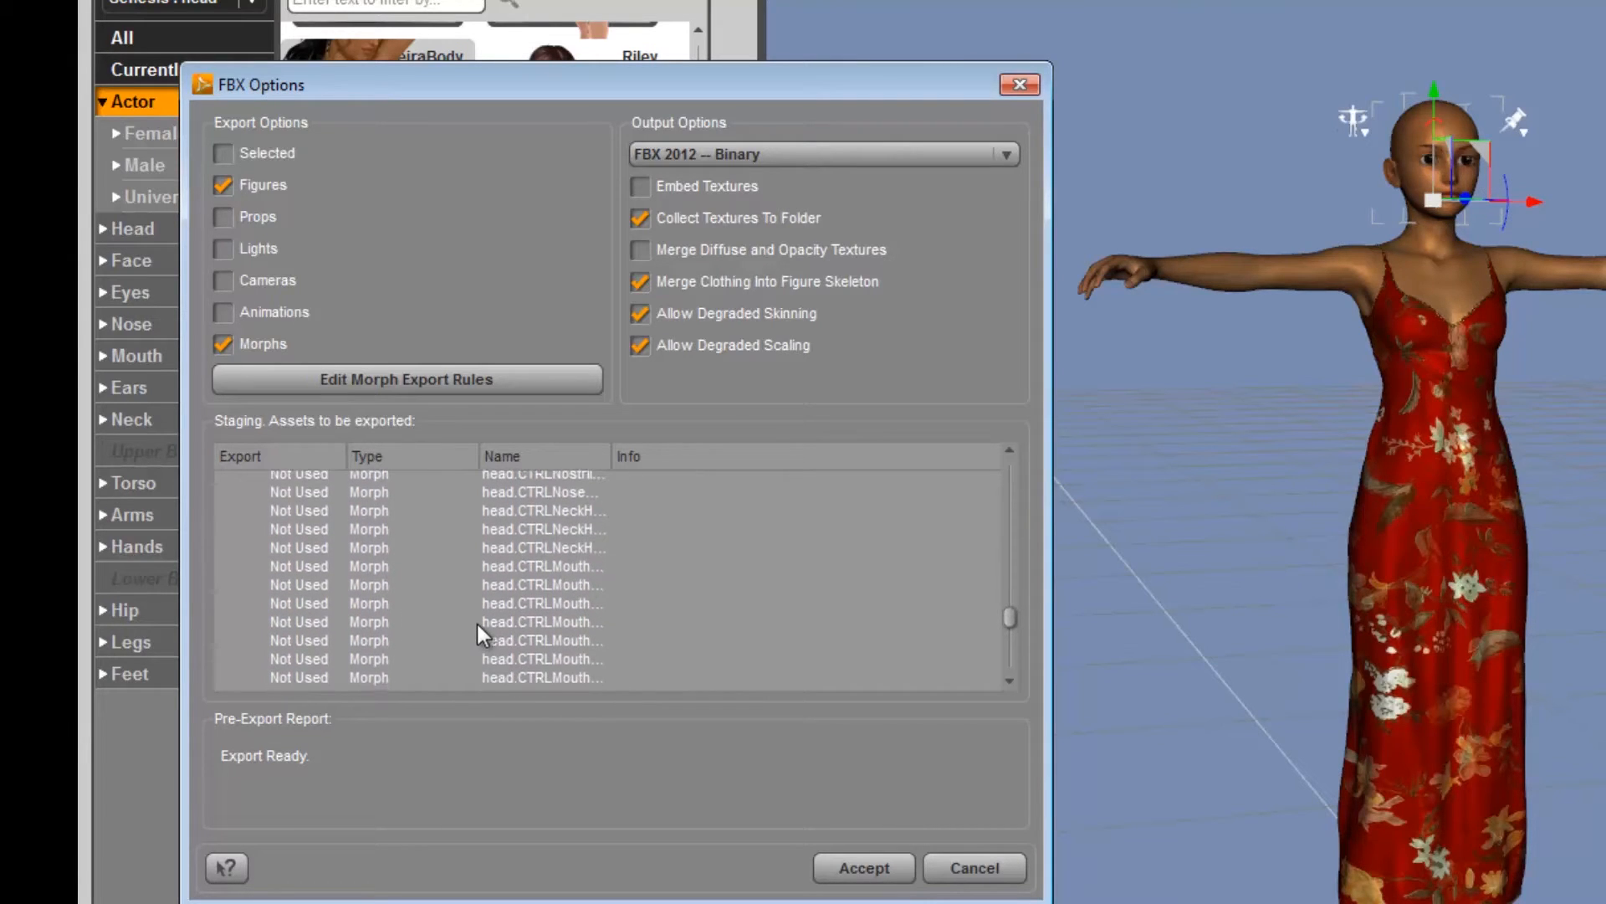
pyautogui.scroll(-3, 485, 644)
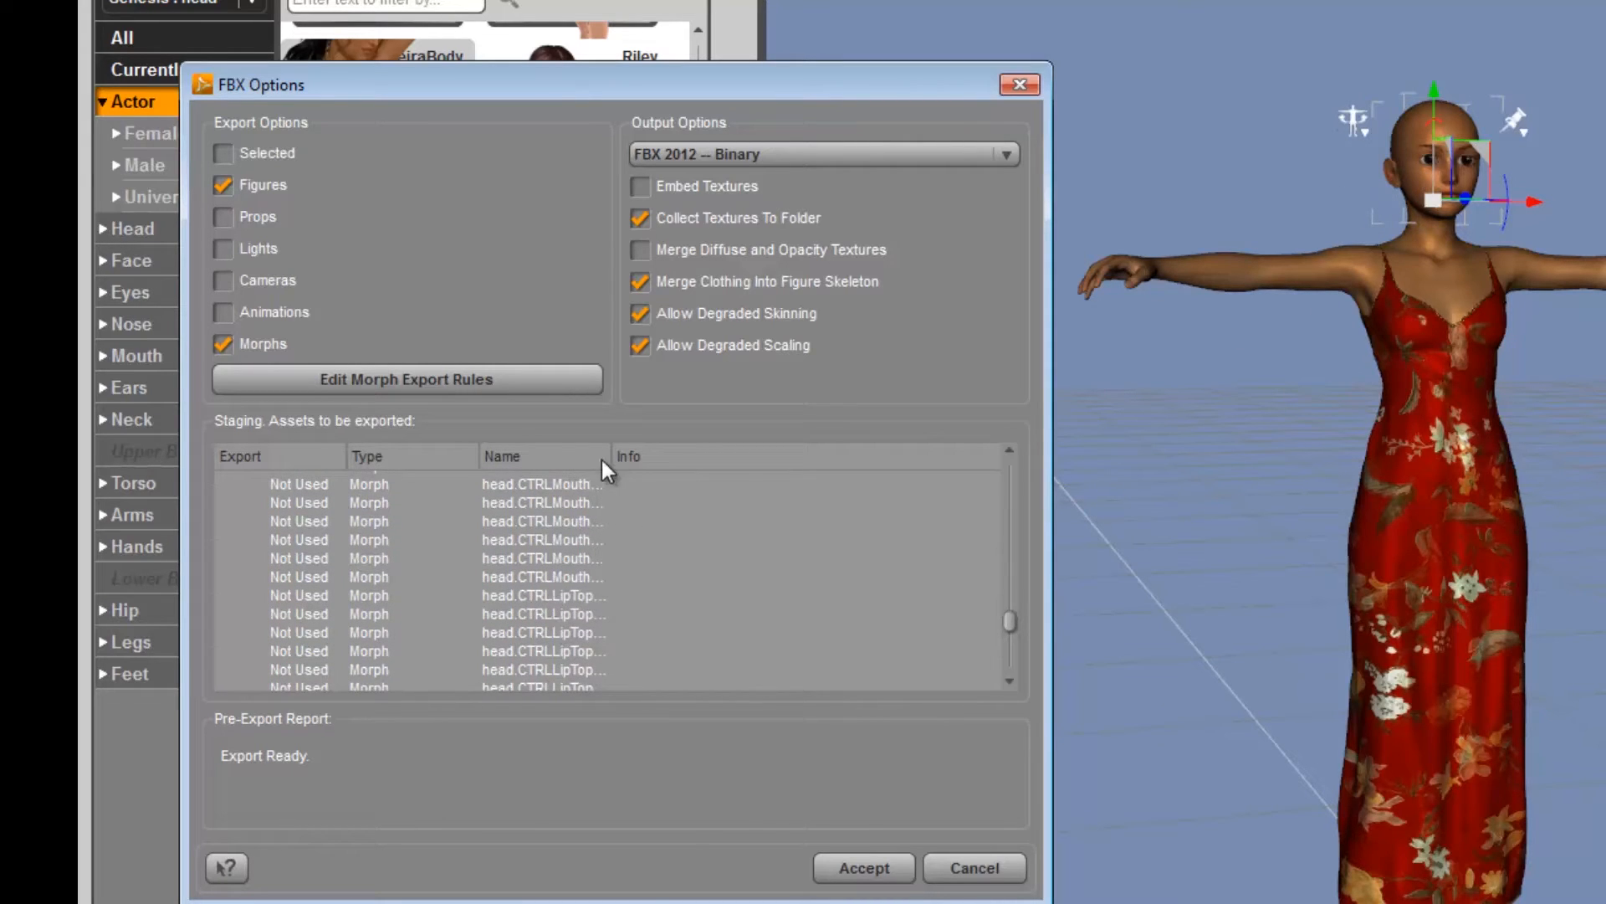
pyautogui.moveTo(613, 454); pyautogui.dragTo(752, 476)
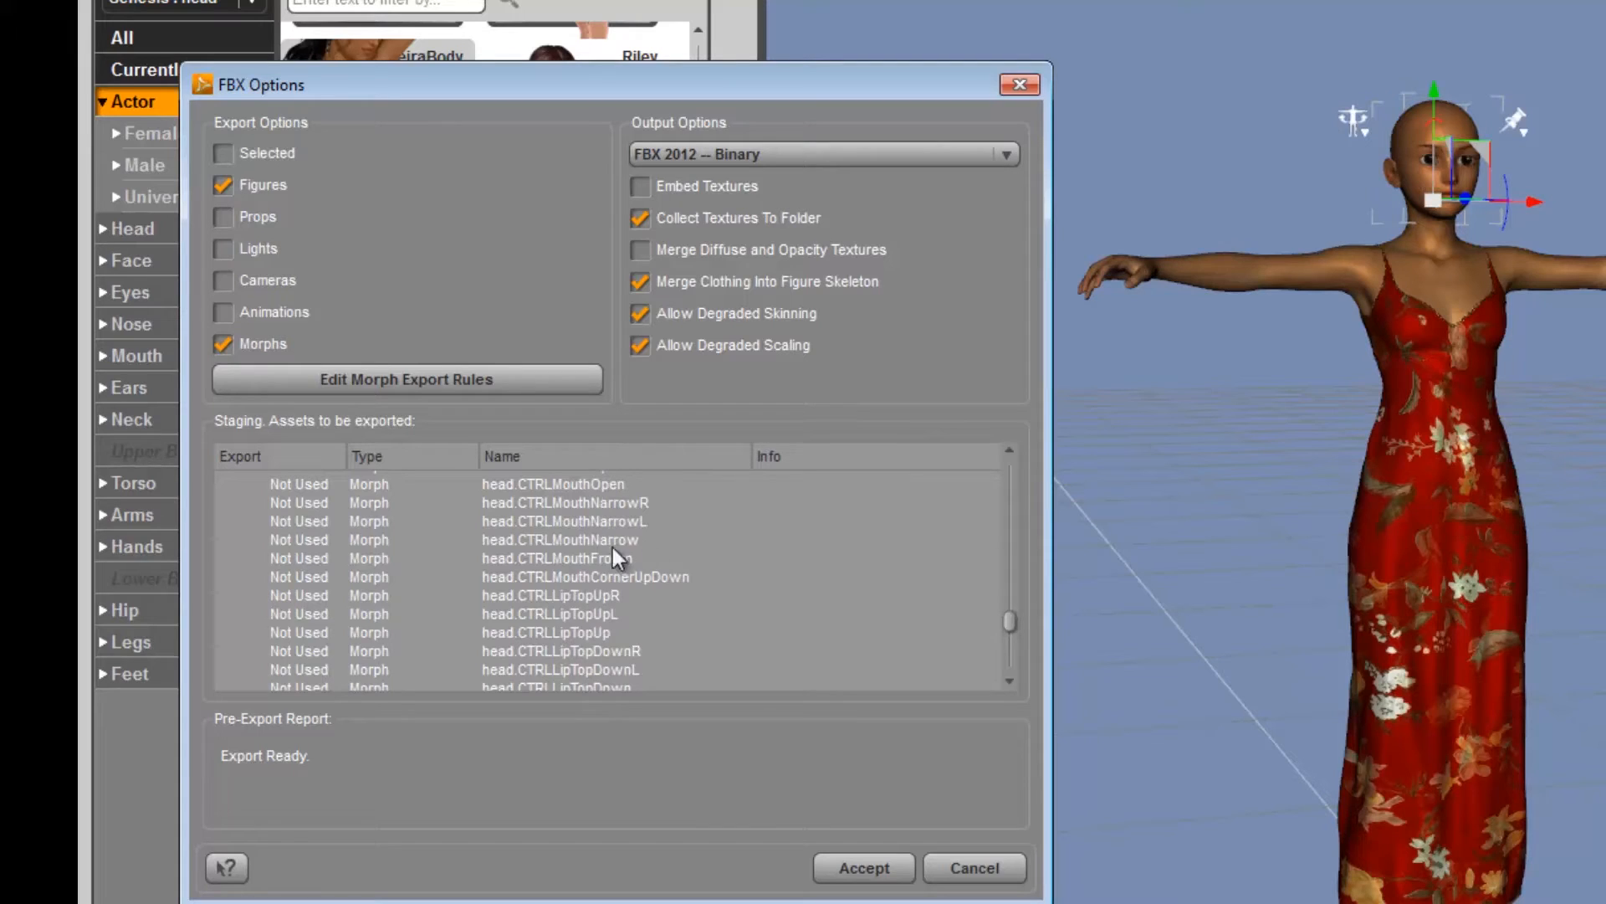
pyautogui.scroll(-8, 616, 563)
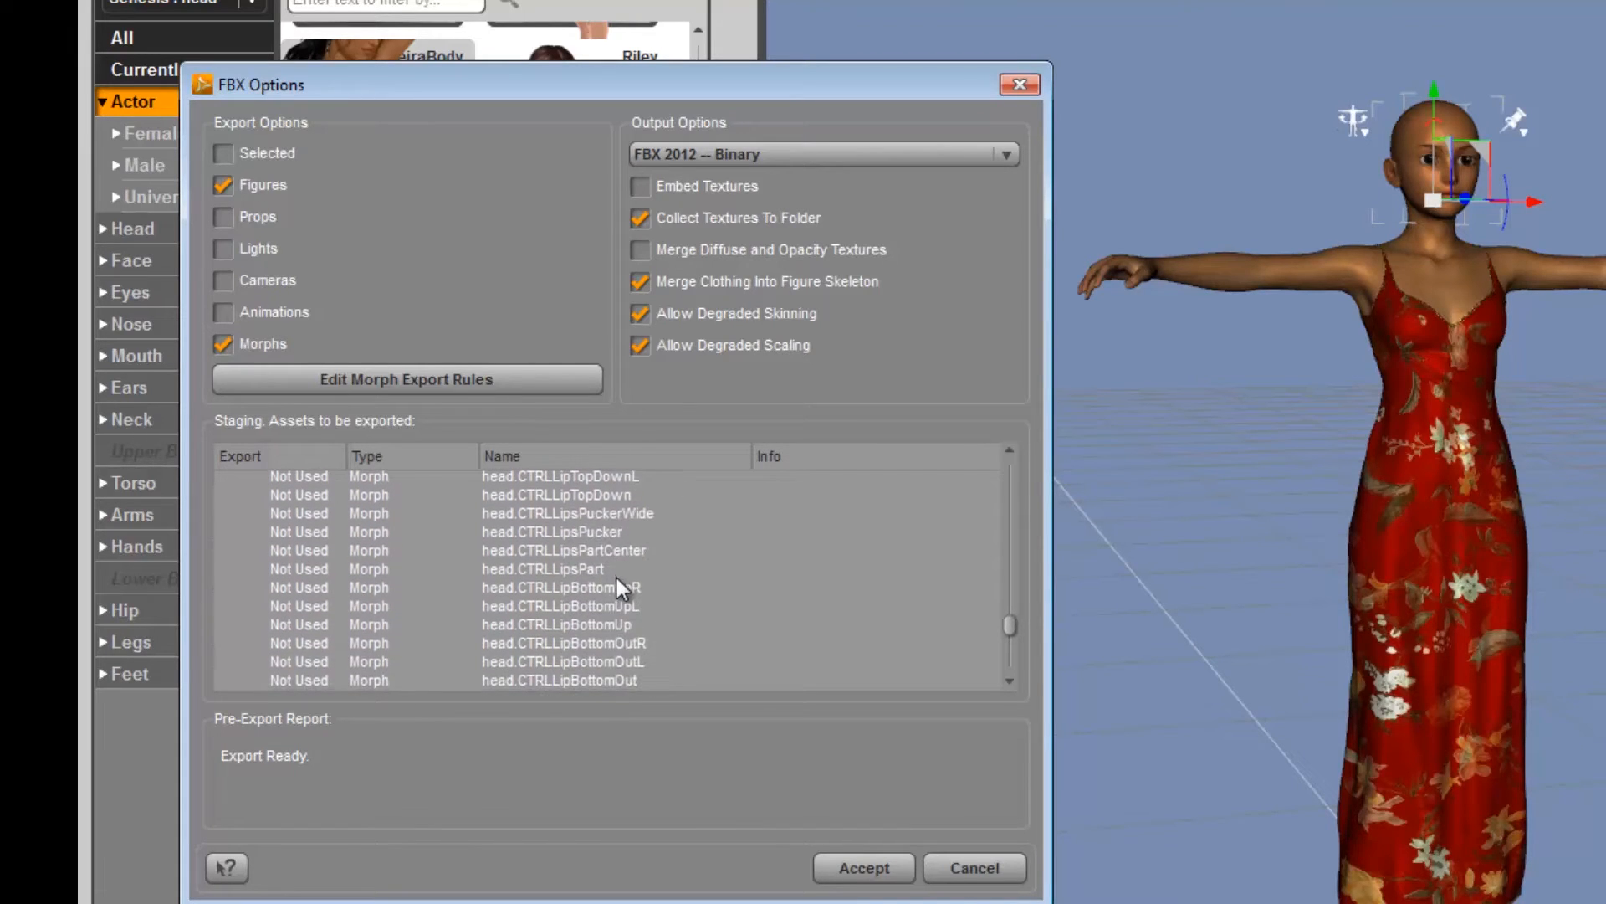
pyautogui.scroll(-1, 616, 579)
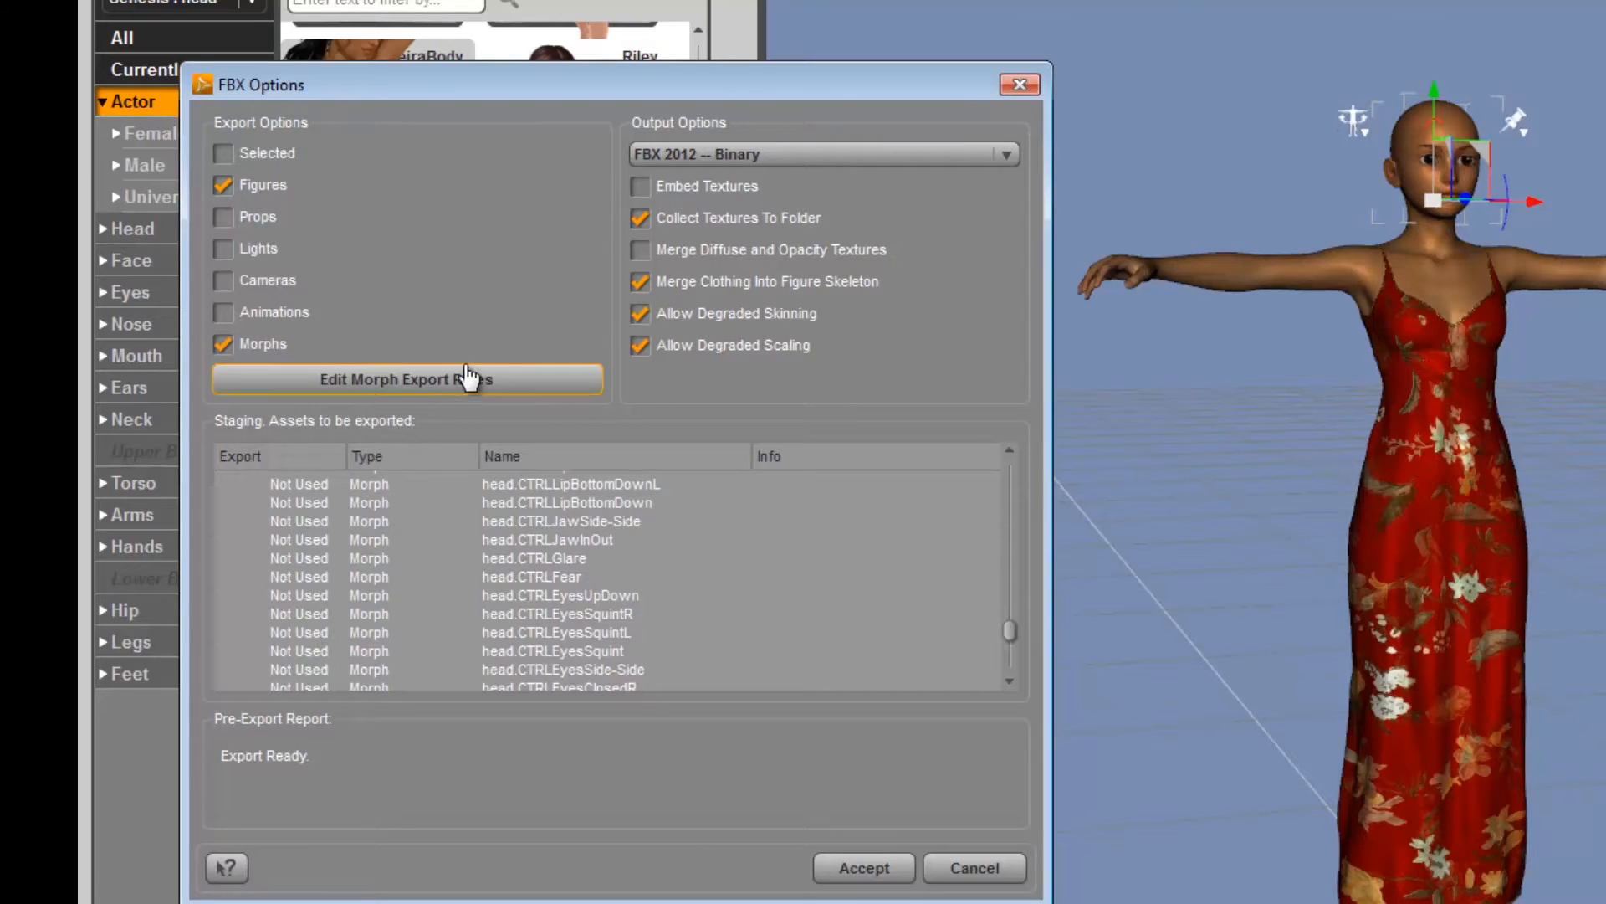
# - Add a new rule to the morph export rules and set its action to Export
pyautogui.click(395, 378)
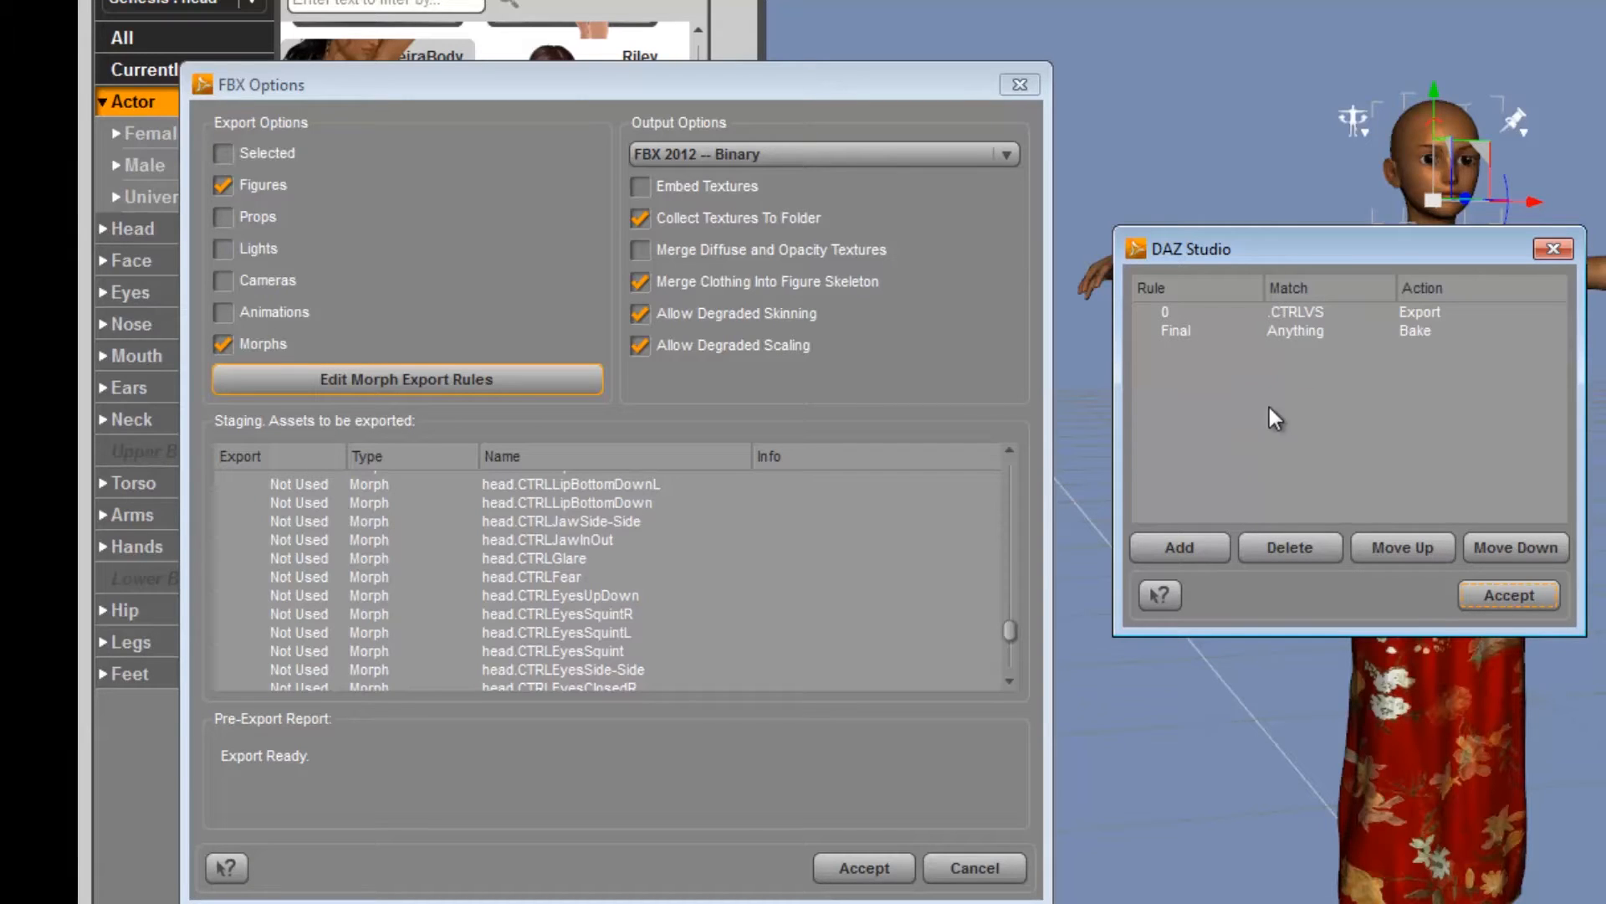
pyautogui.click(1181, 548)
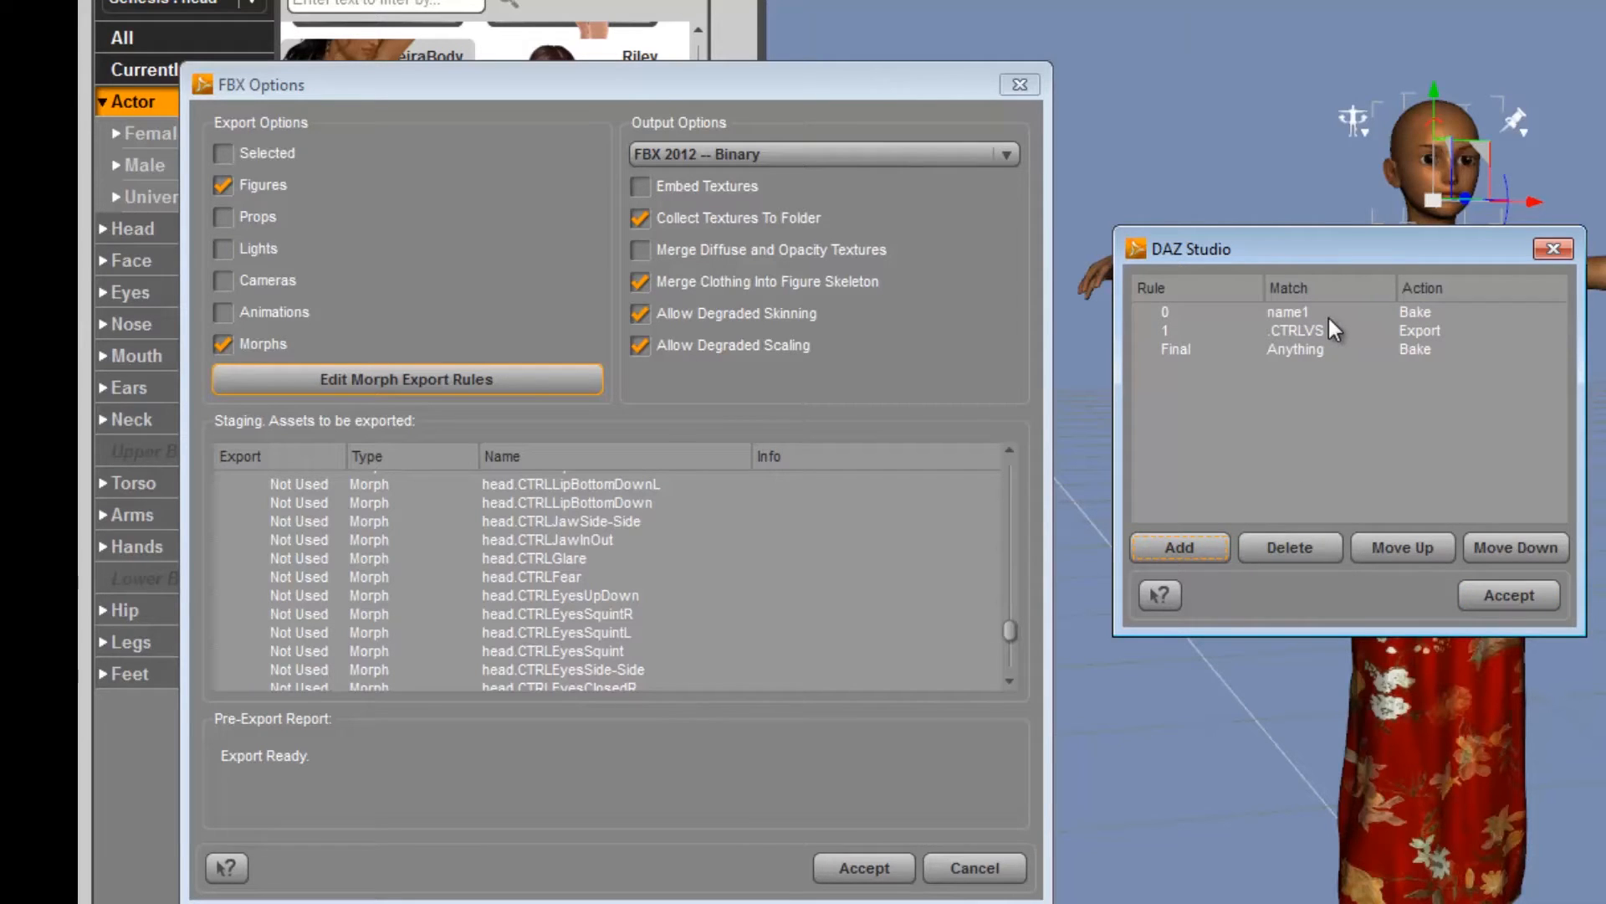
pyautogui.doubleClick(1426, 313)
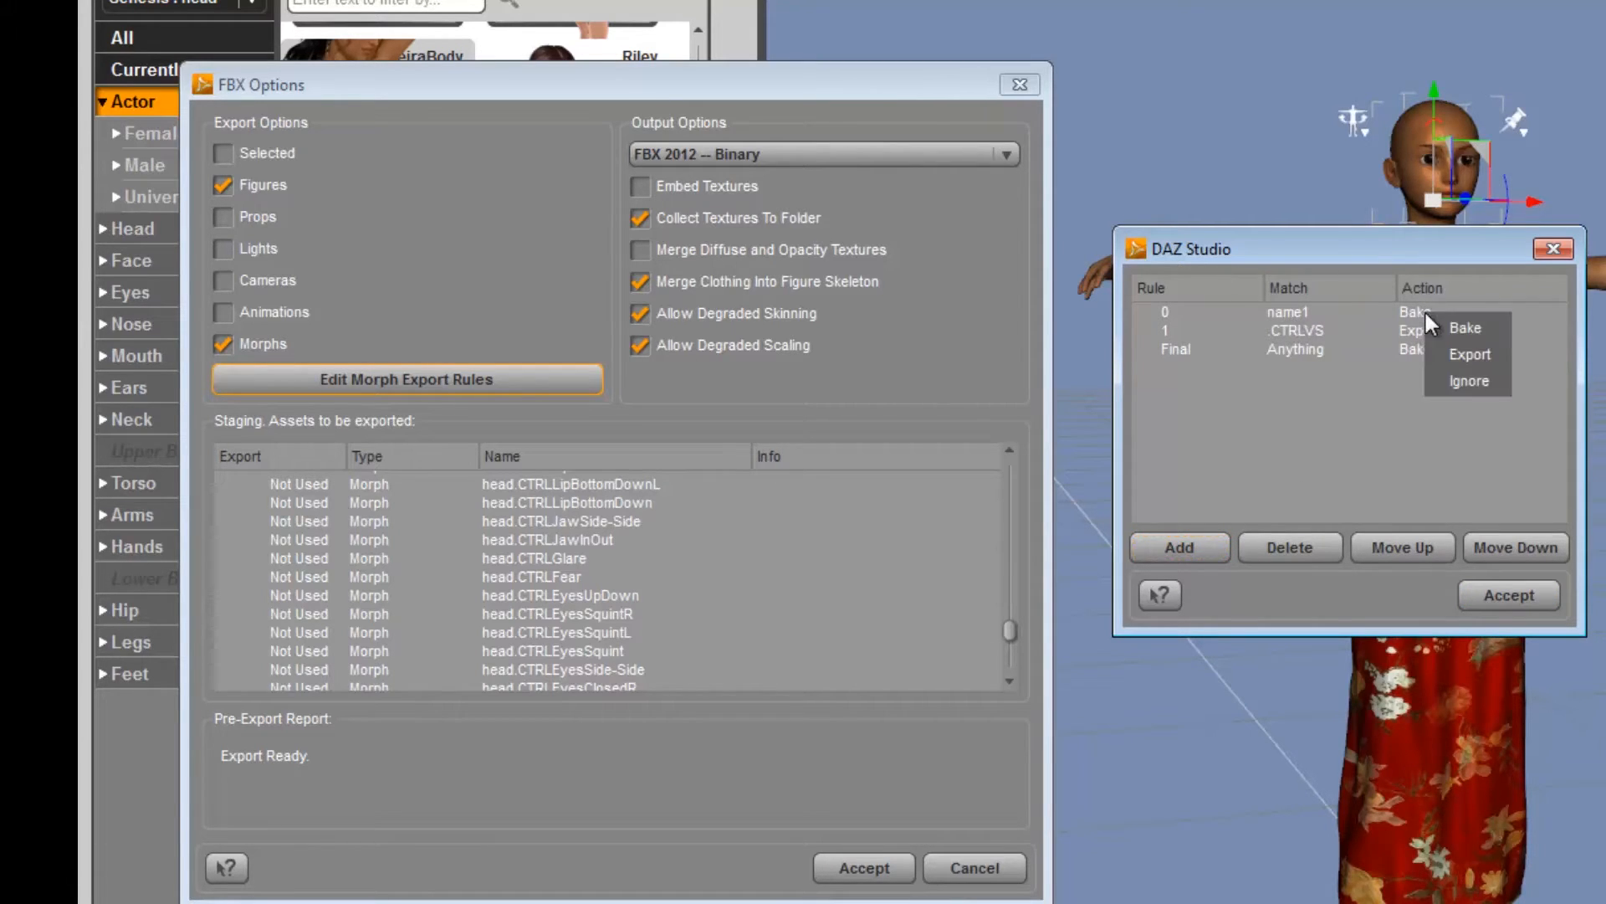
pyautogui.click(1446, 349)
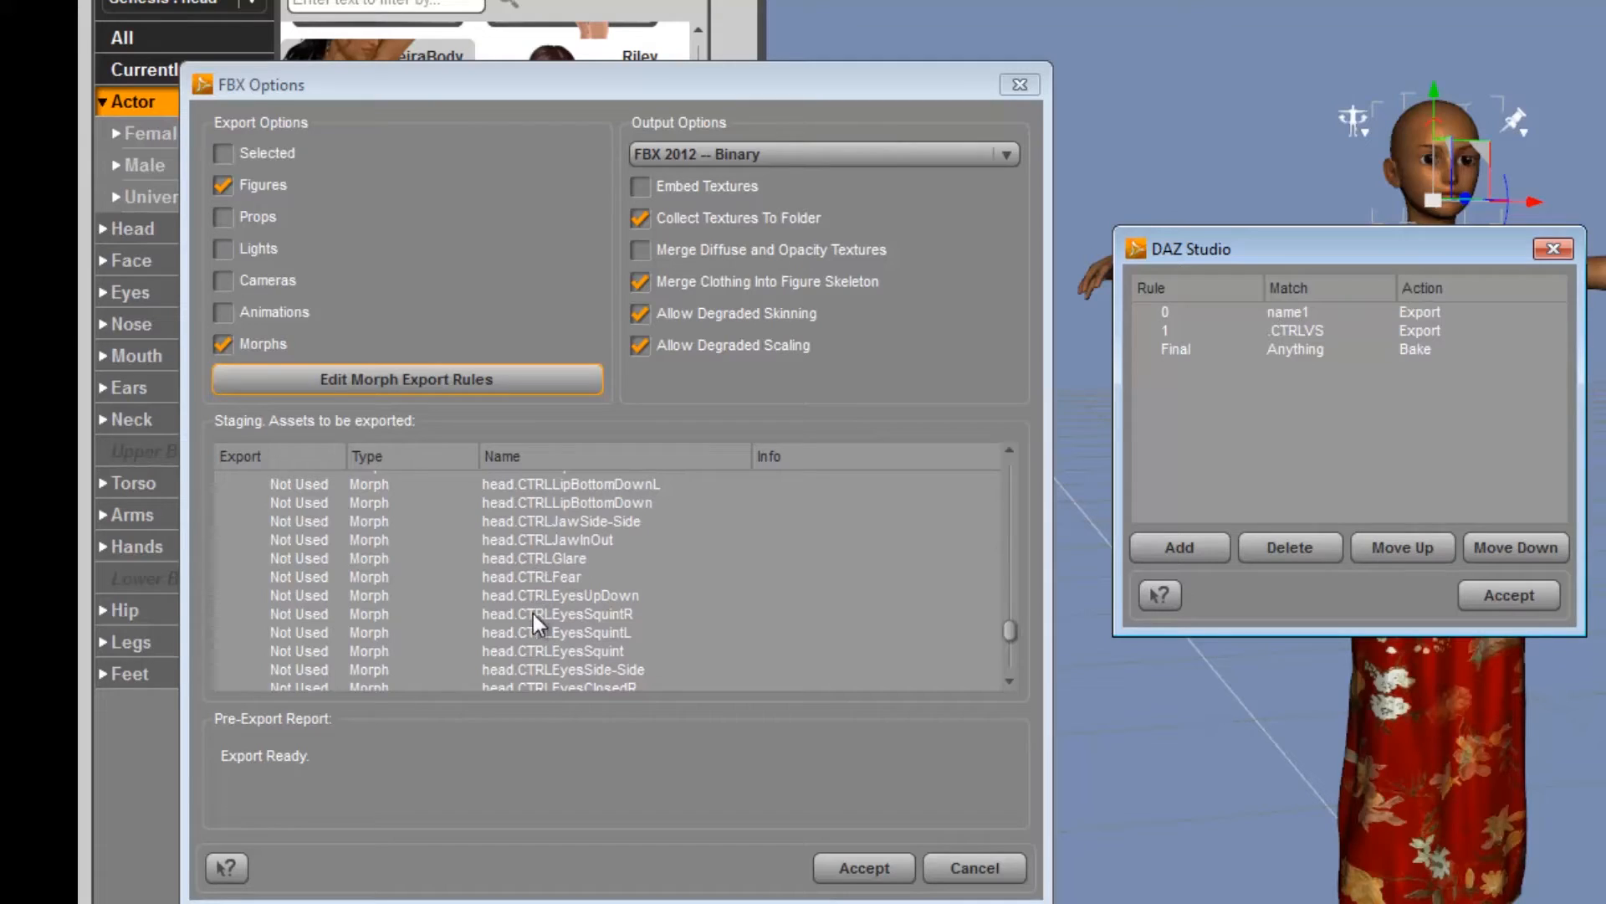
# - Set the new rule's match text to head.CTRL and accept the morph export rules
pyautogui.click(1273, 311)
pyautogui.doubleClick(1282, 309)
pyautogui.press('BackSpace')
pyautogui.press('BackSpace')
pyautogui.press('BackSpace')
pyautogui.press('BackSpace')
pyautogui.press('BackSpace')
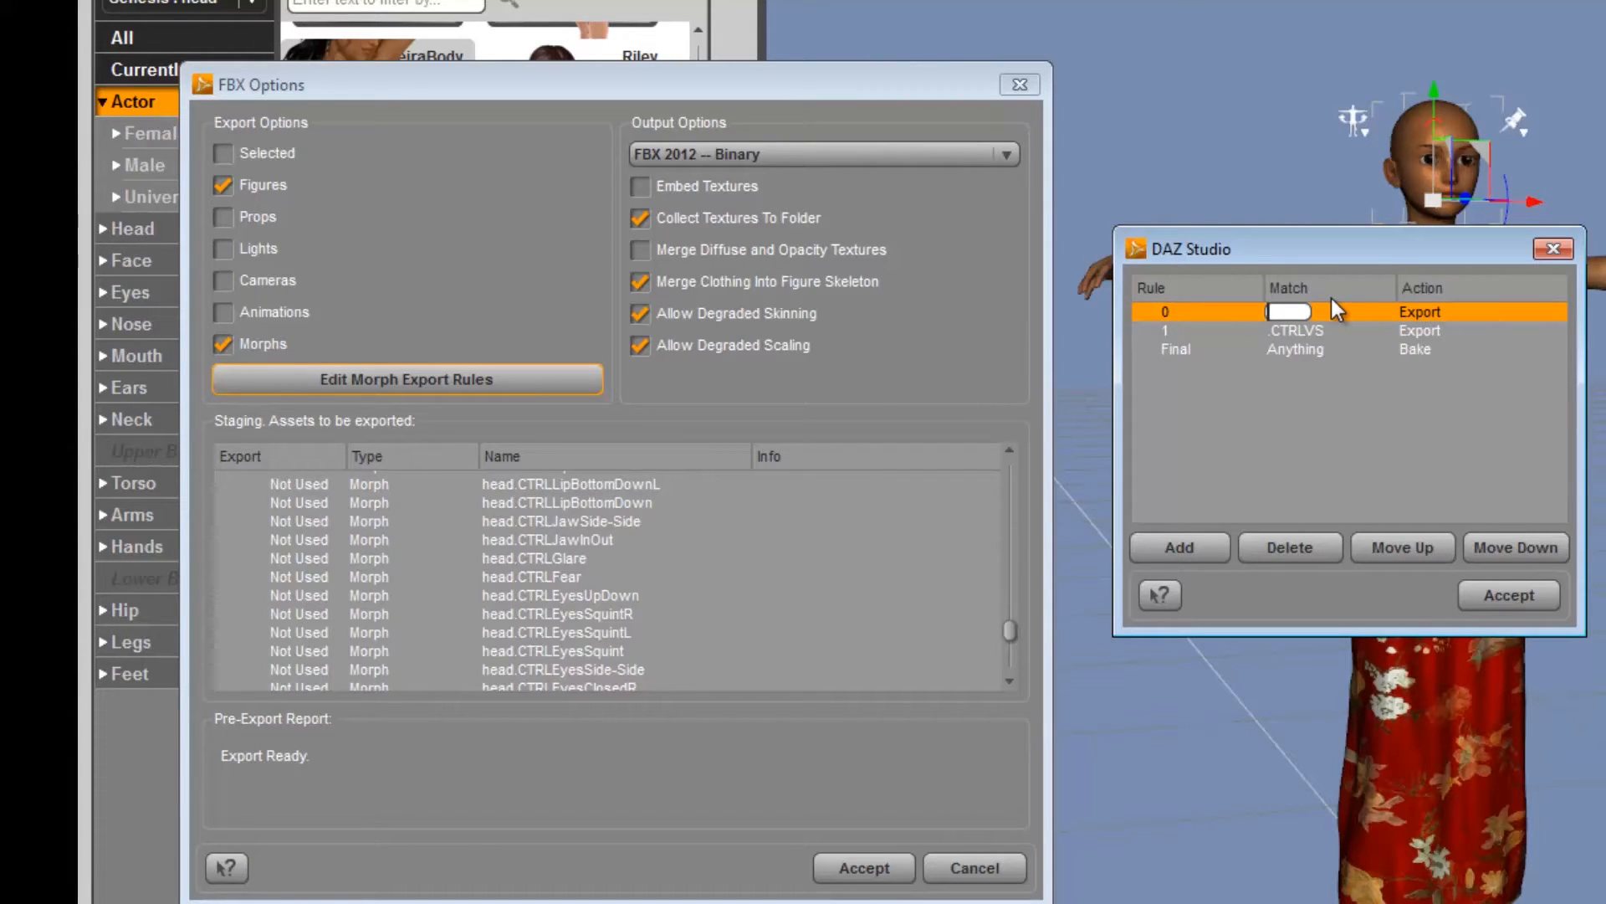
pyautogui.write('head.CTRL')
pyautogui.press('Return')
pyautogui.click(1511, 595)
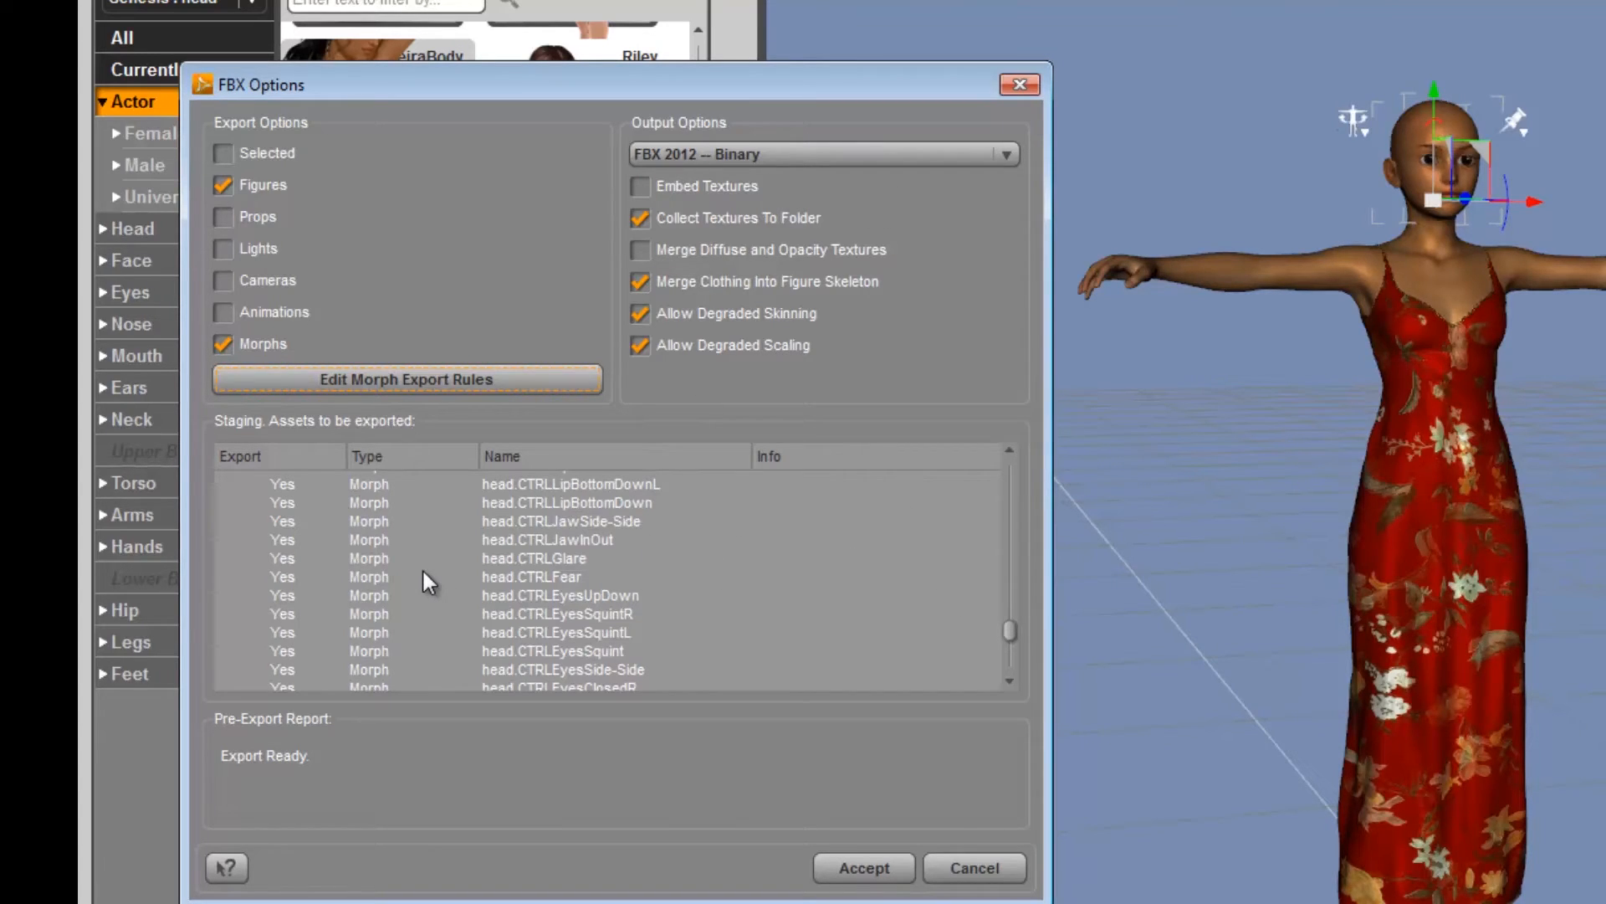
# - Check the head morphs' export status in the staging list and accept the FBX options to run the export
pyautogui.moveTo(392, 85); pyautogui.dragTo(1268, 103)
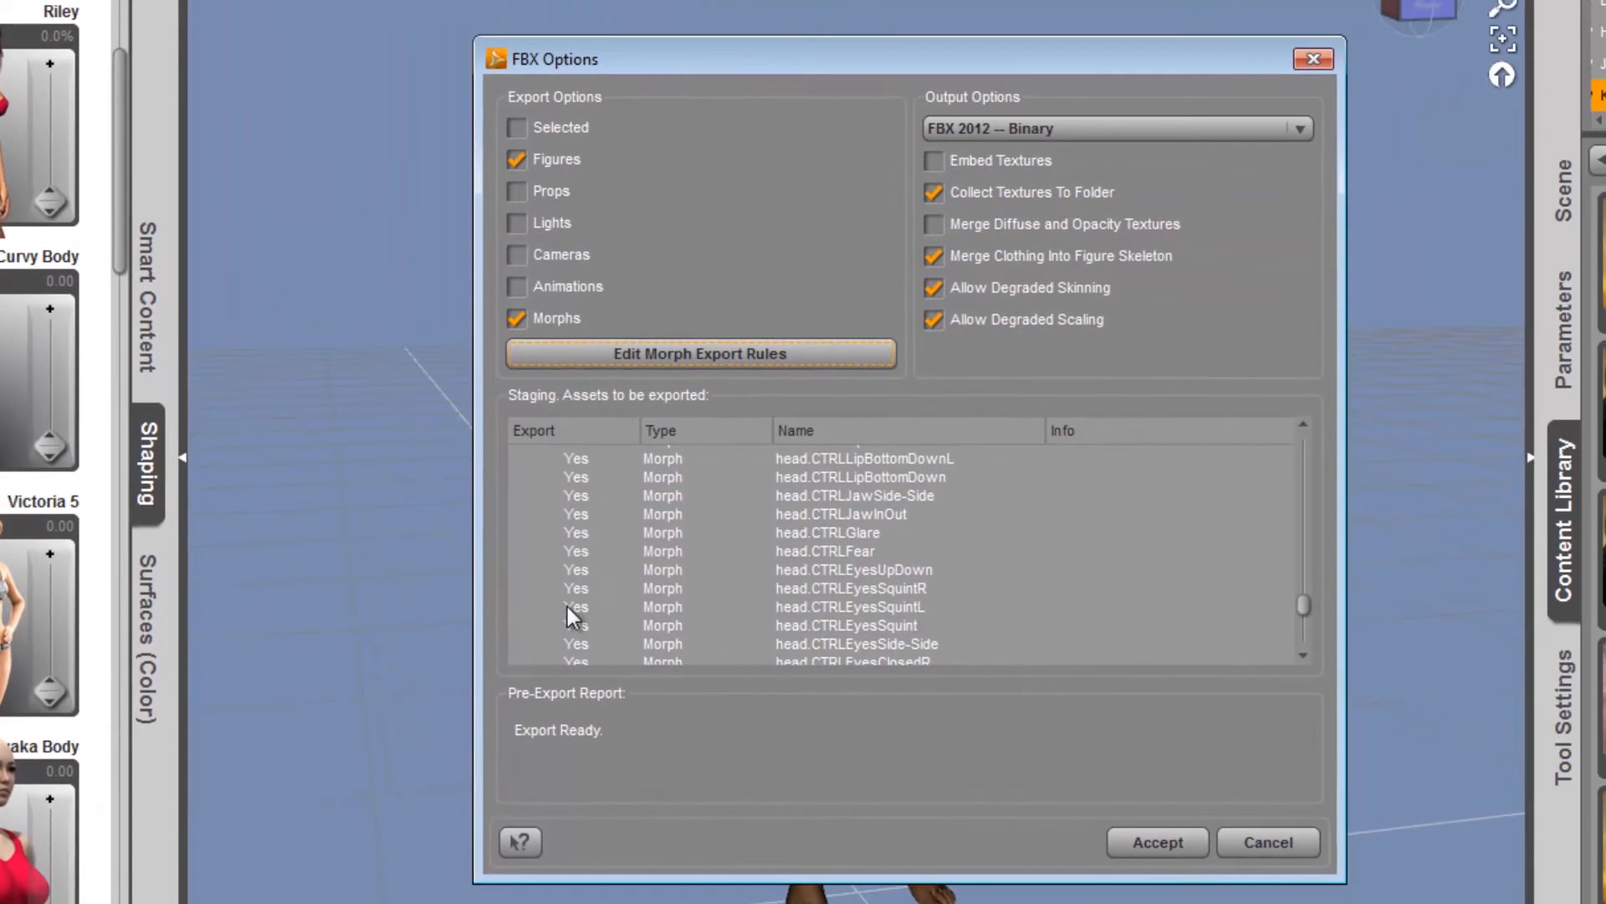
pyautogui.scroll(5, 577, 523)
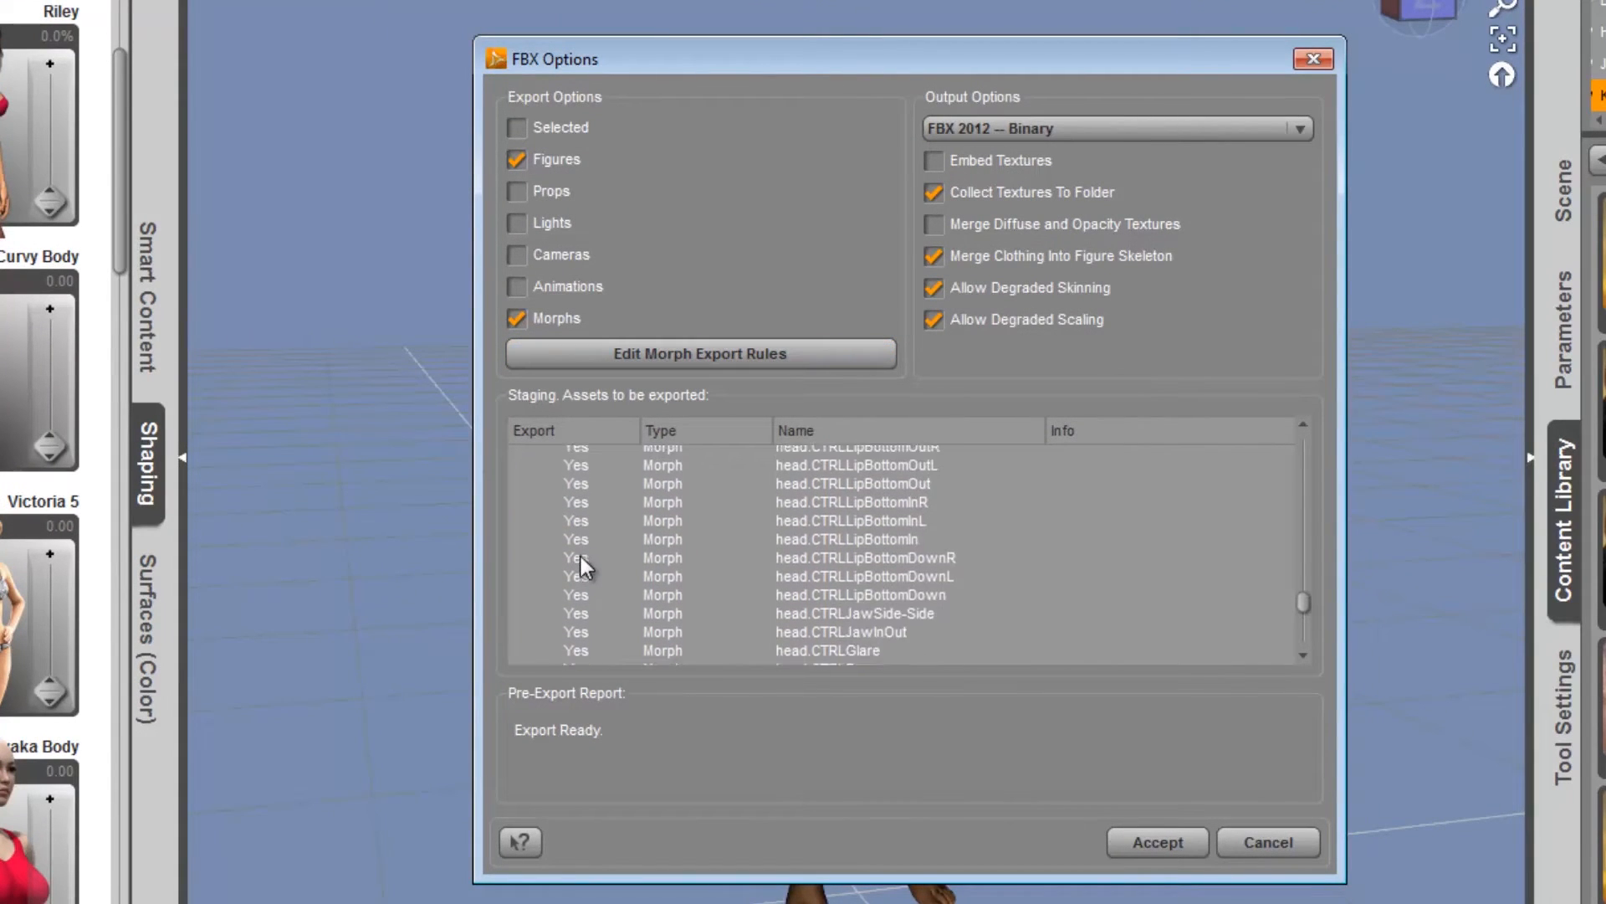
pyautogui.scroll(-3, 577, 583)
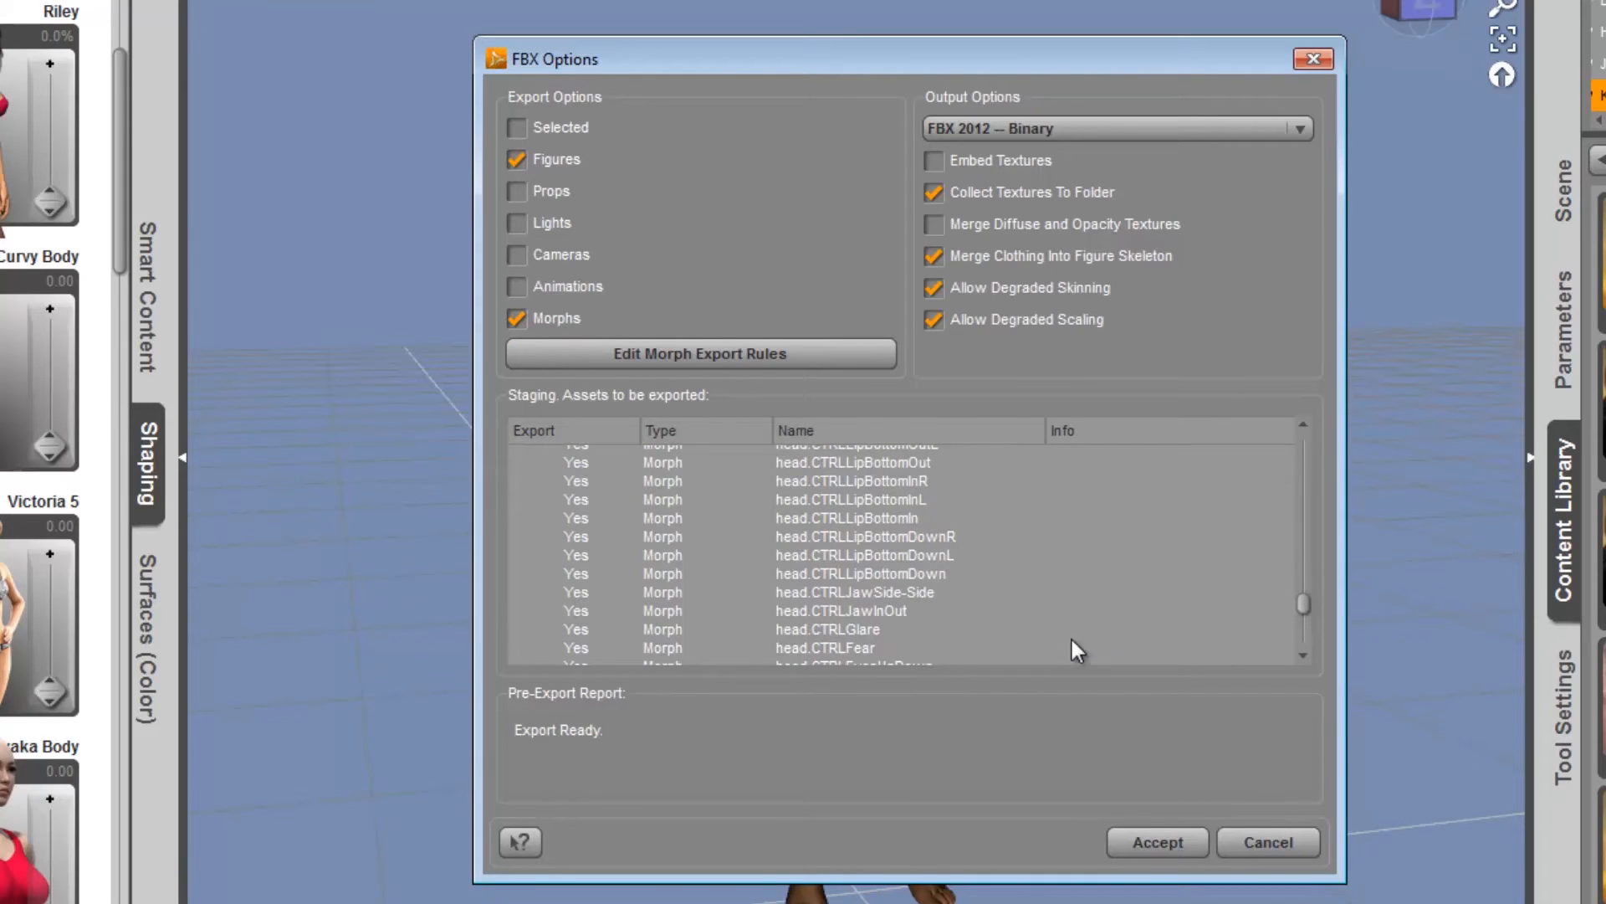
pyautogui.click(1156, 843)
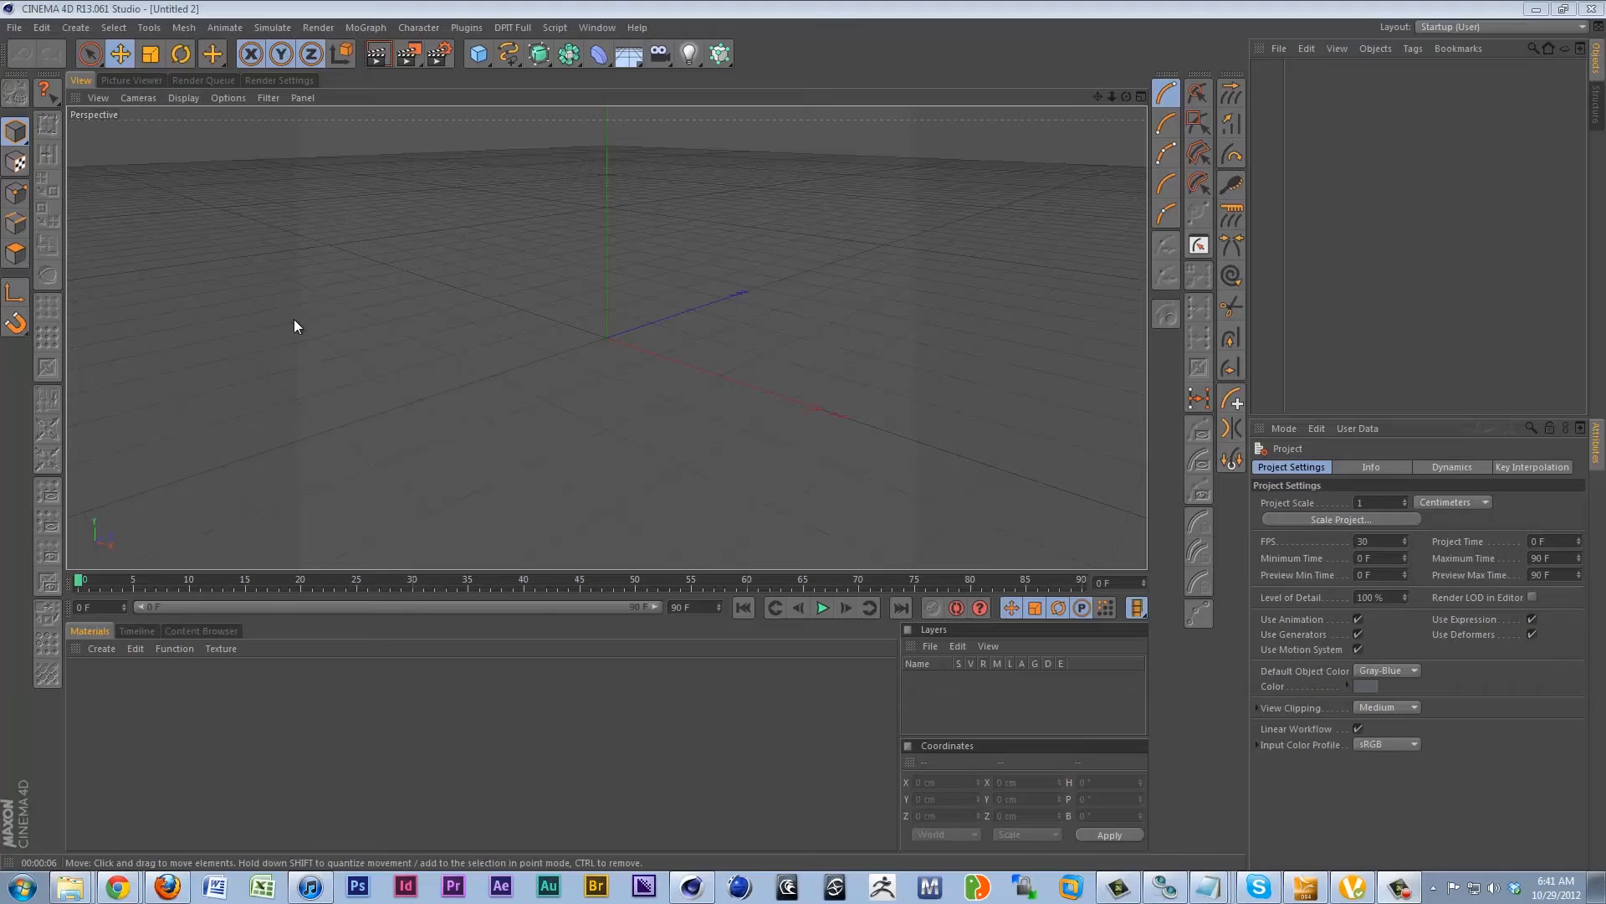
# - In Cinema 4D, open ImportDaz.fbx from the FBX folder inside Importing From Daz
pyautogui.click(13, 27)
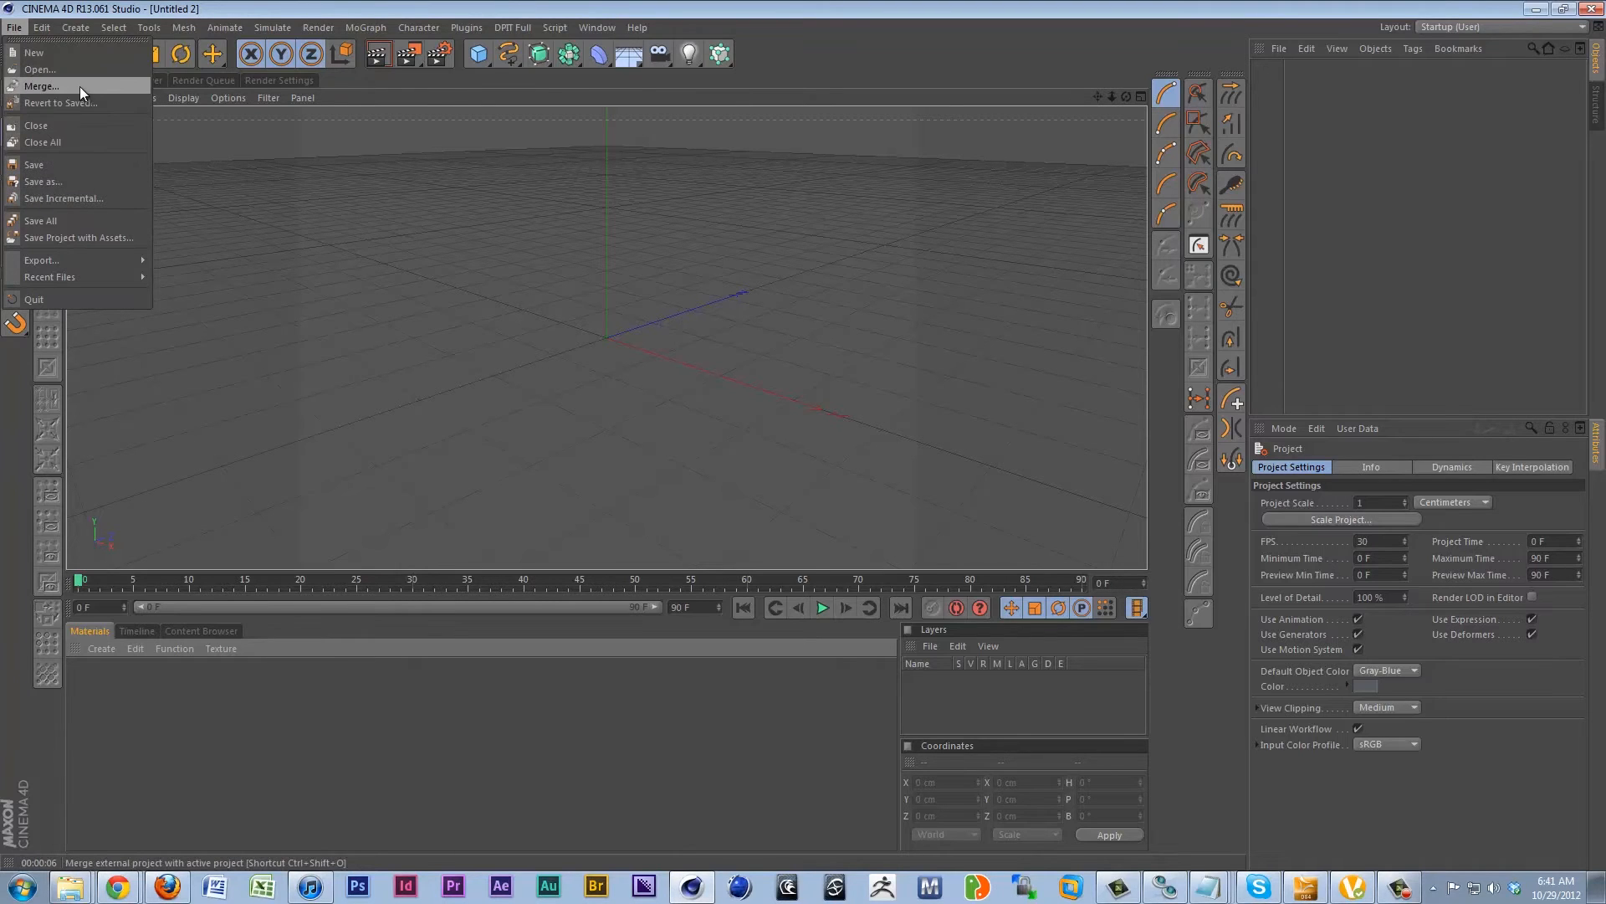
pyautogui.click(75, 74)
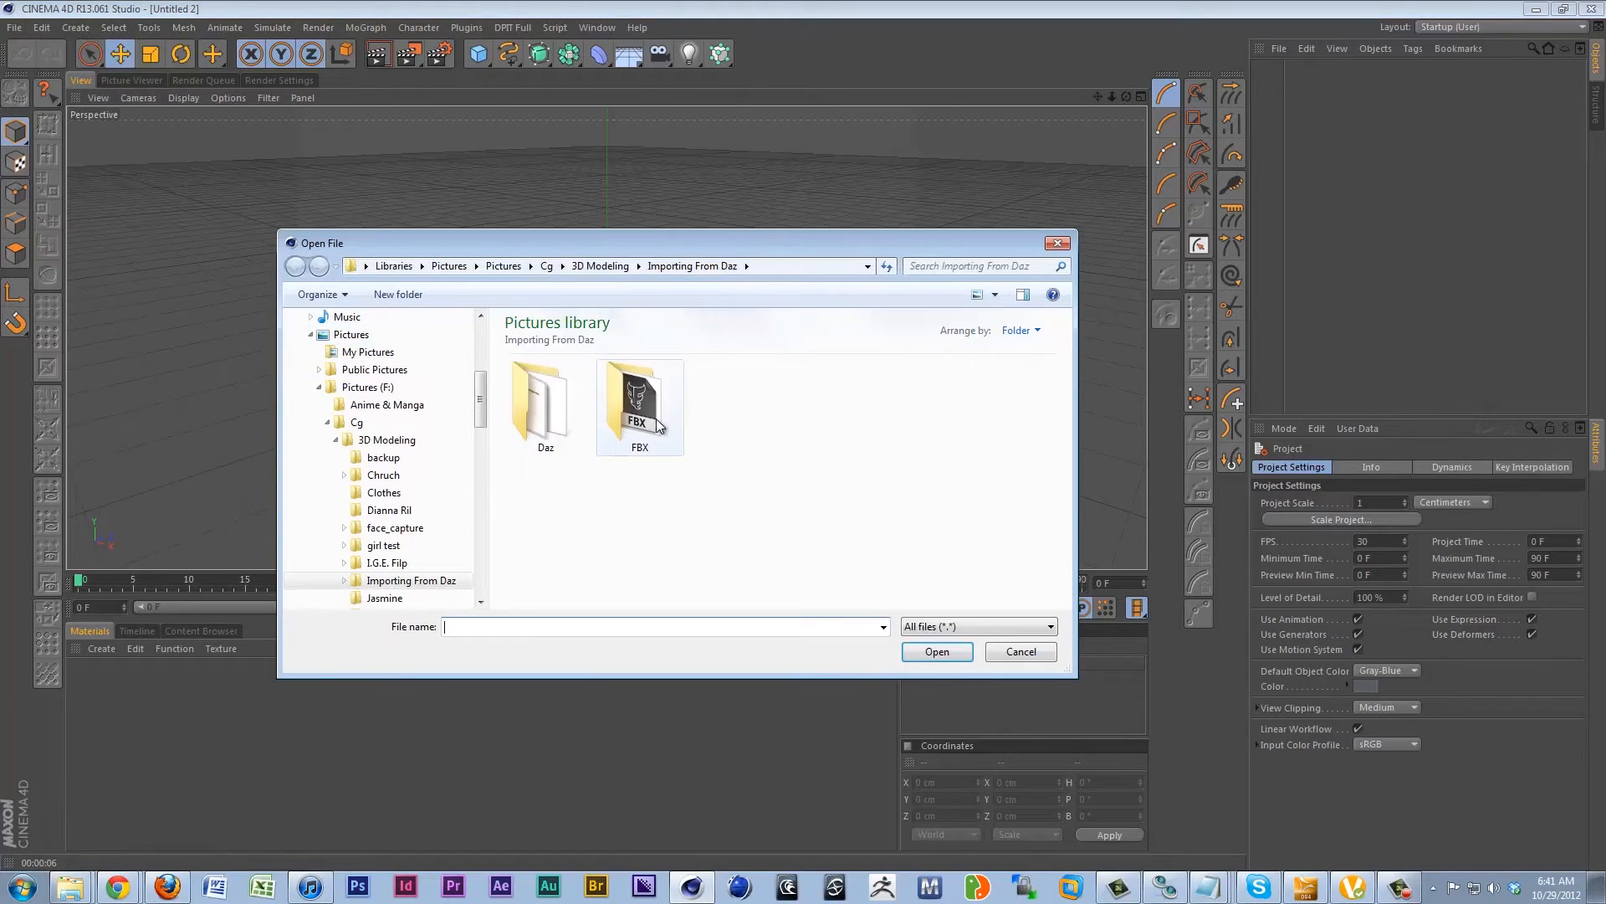
pyautogui.doubleClick(619, 413)
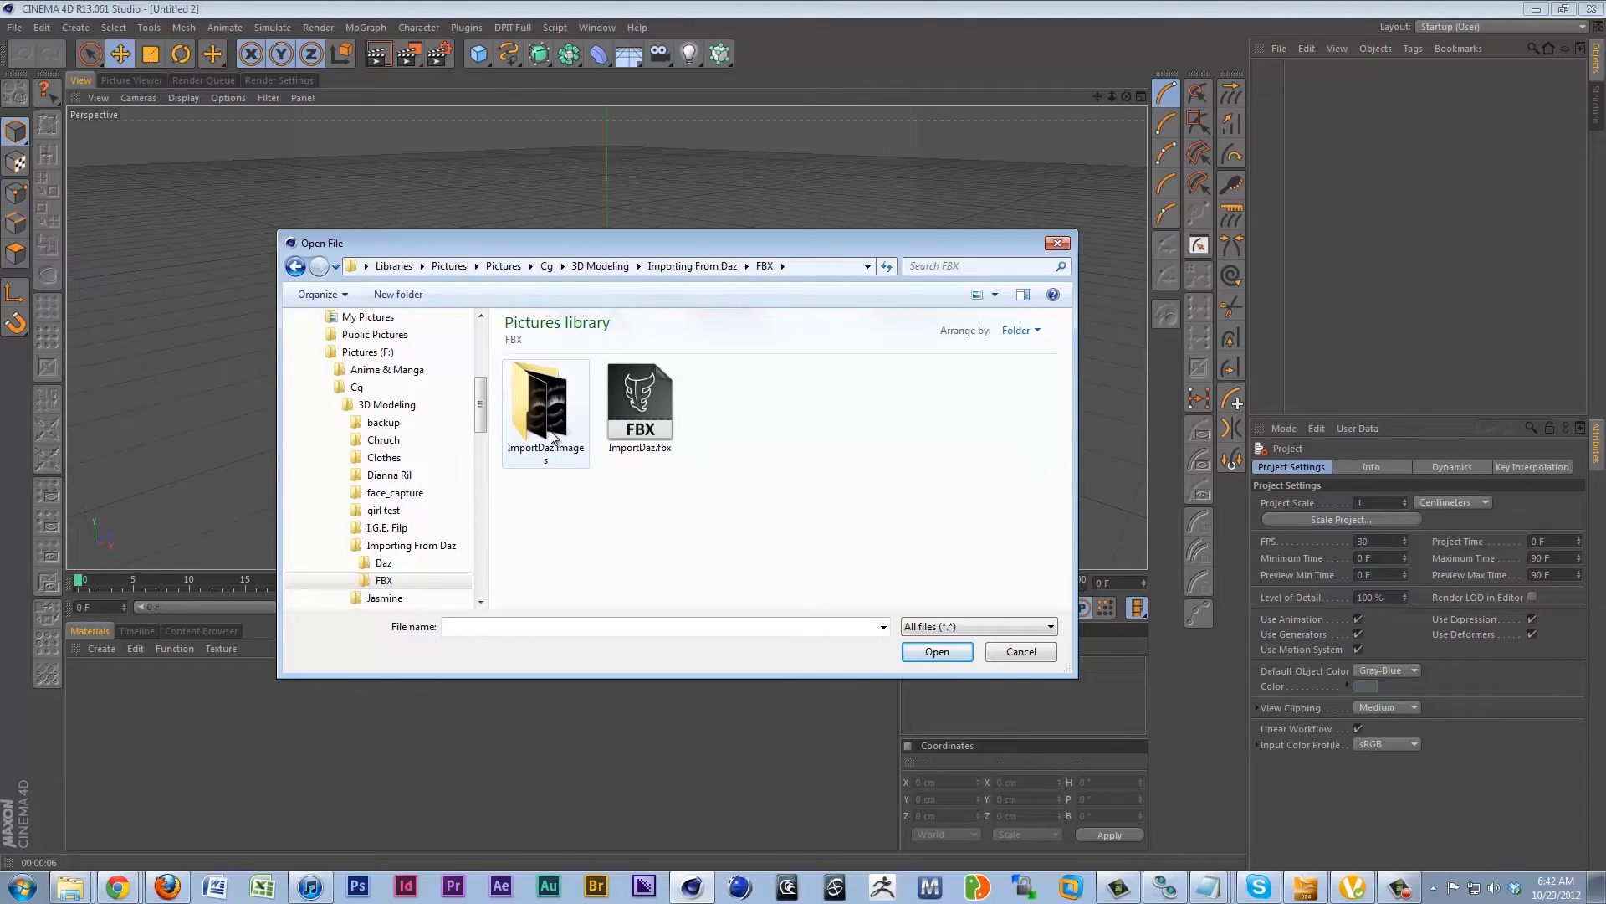
pyautogui.click(670, 413)
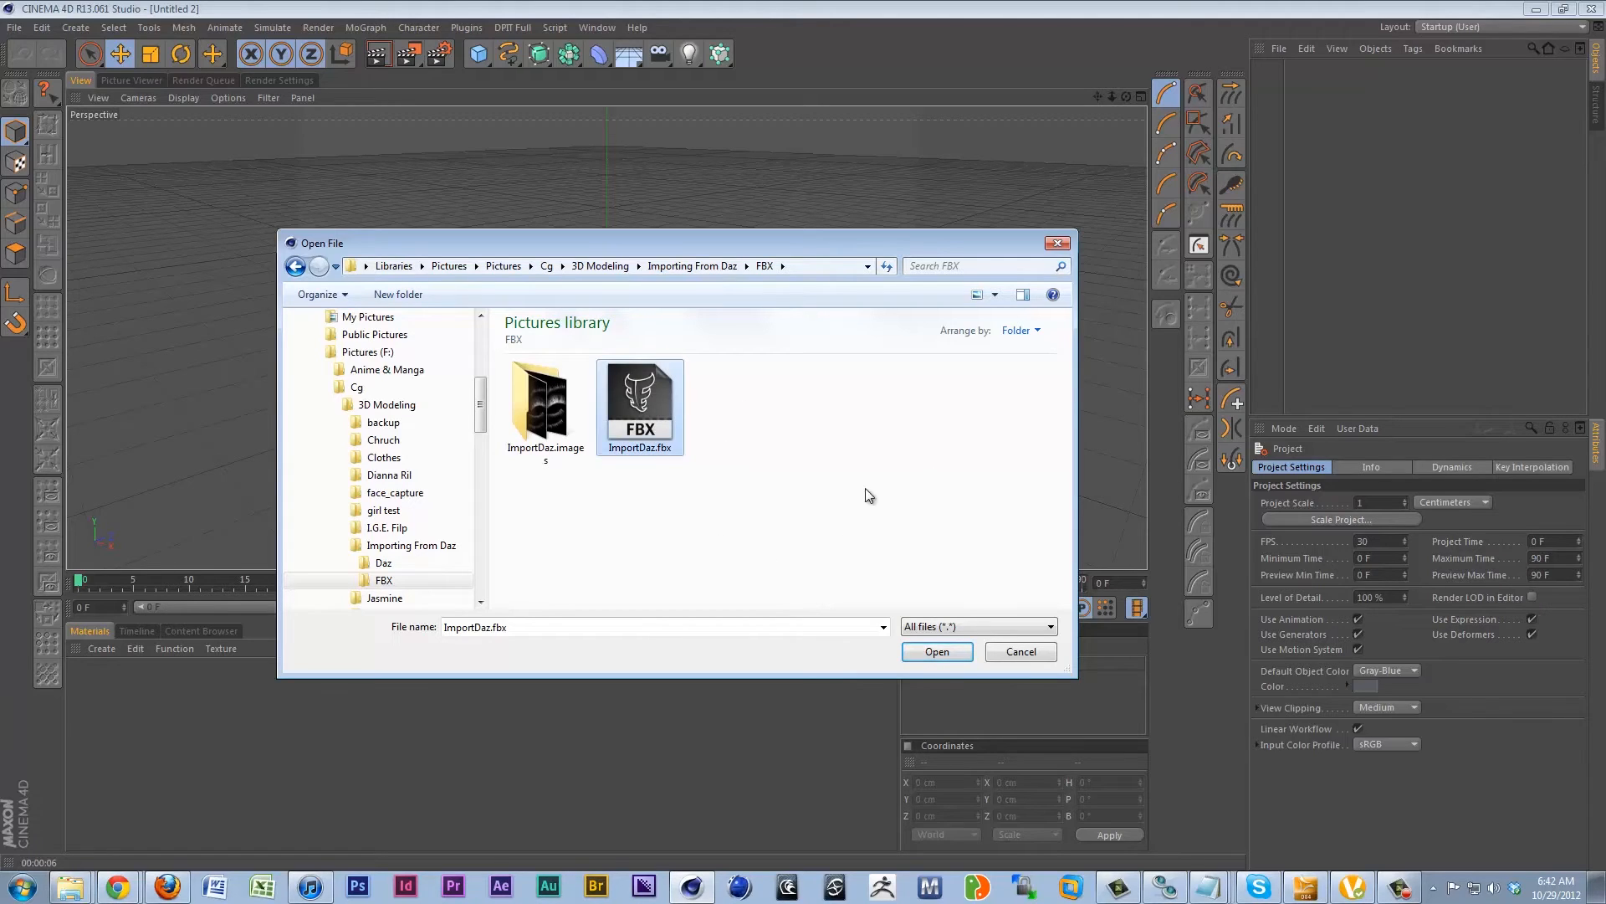
pyautogui.click(941, 655)
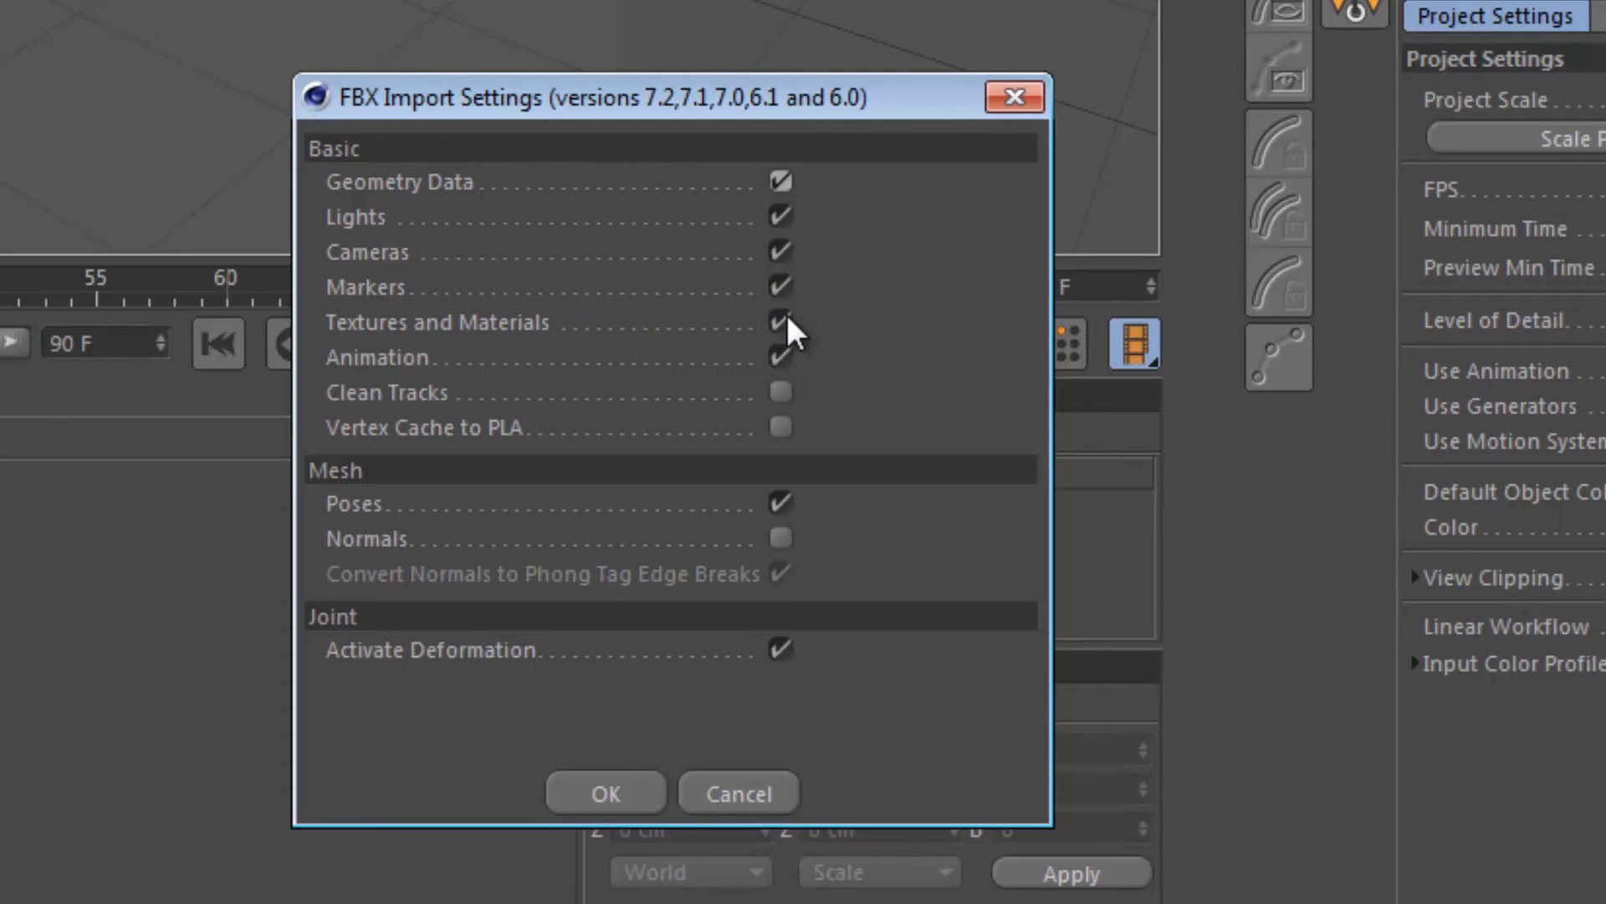
# - Turn off Animation in the FBX import settings and import the file with the Default take
pyautogui.click(780, 357)
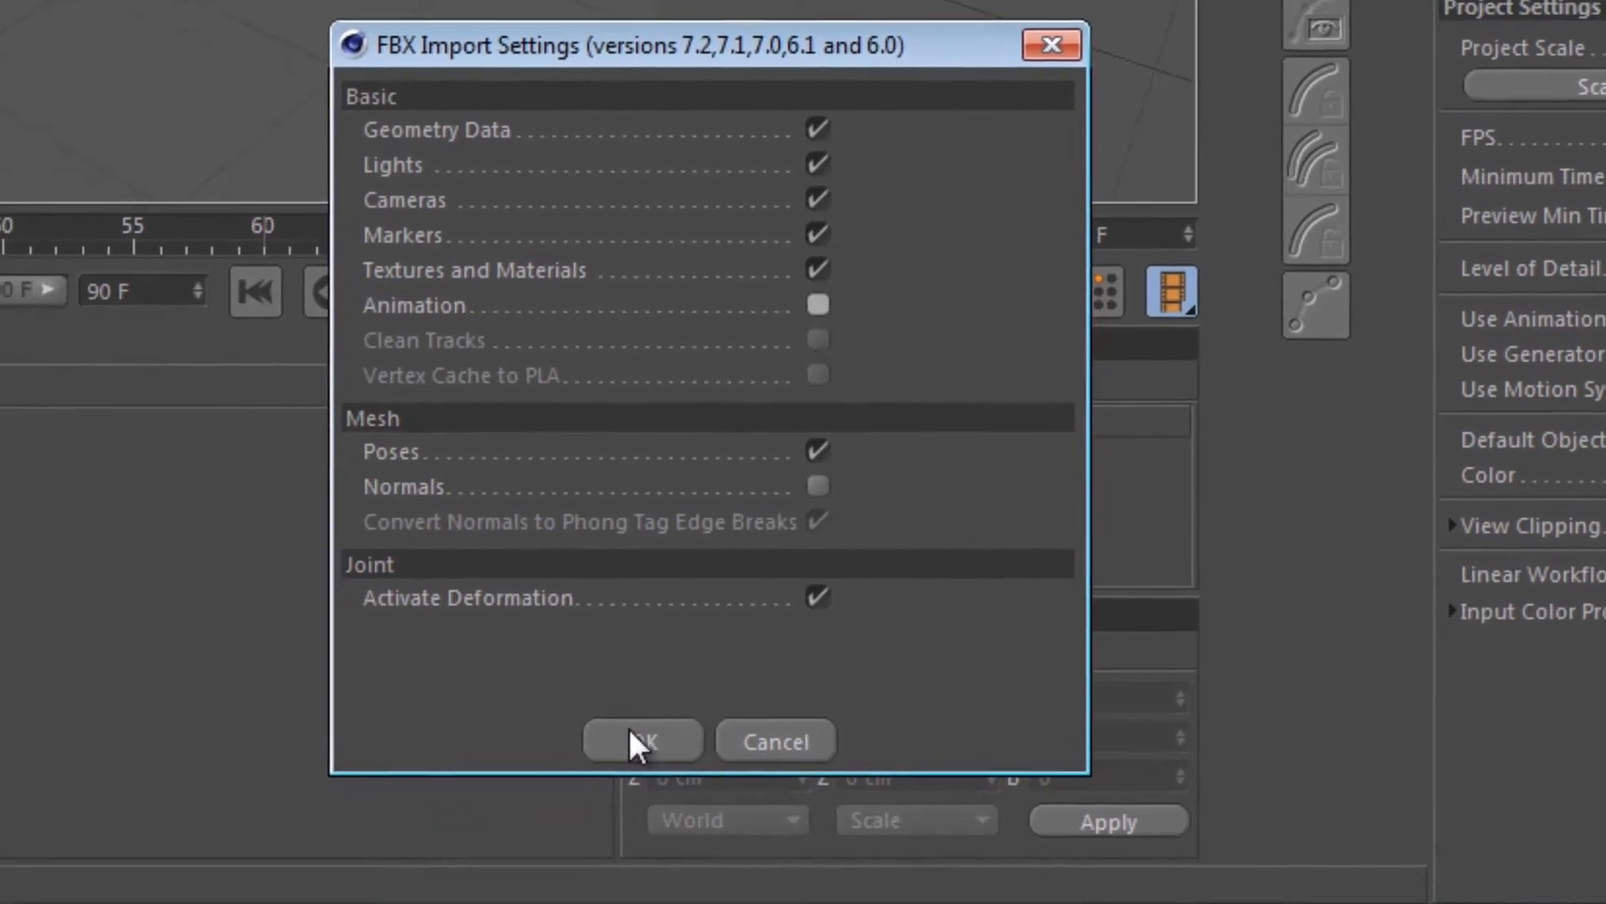
pyautogui.click(609, 791)
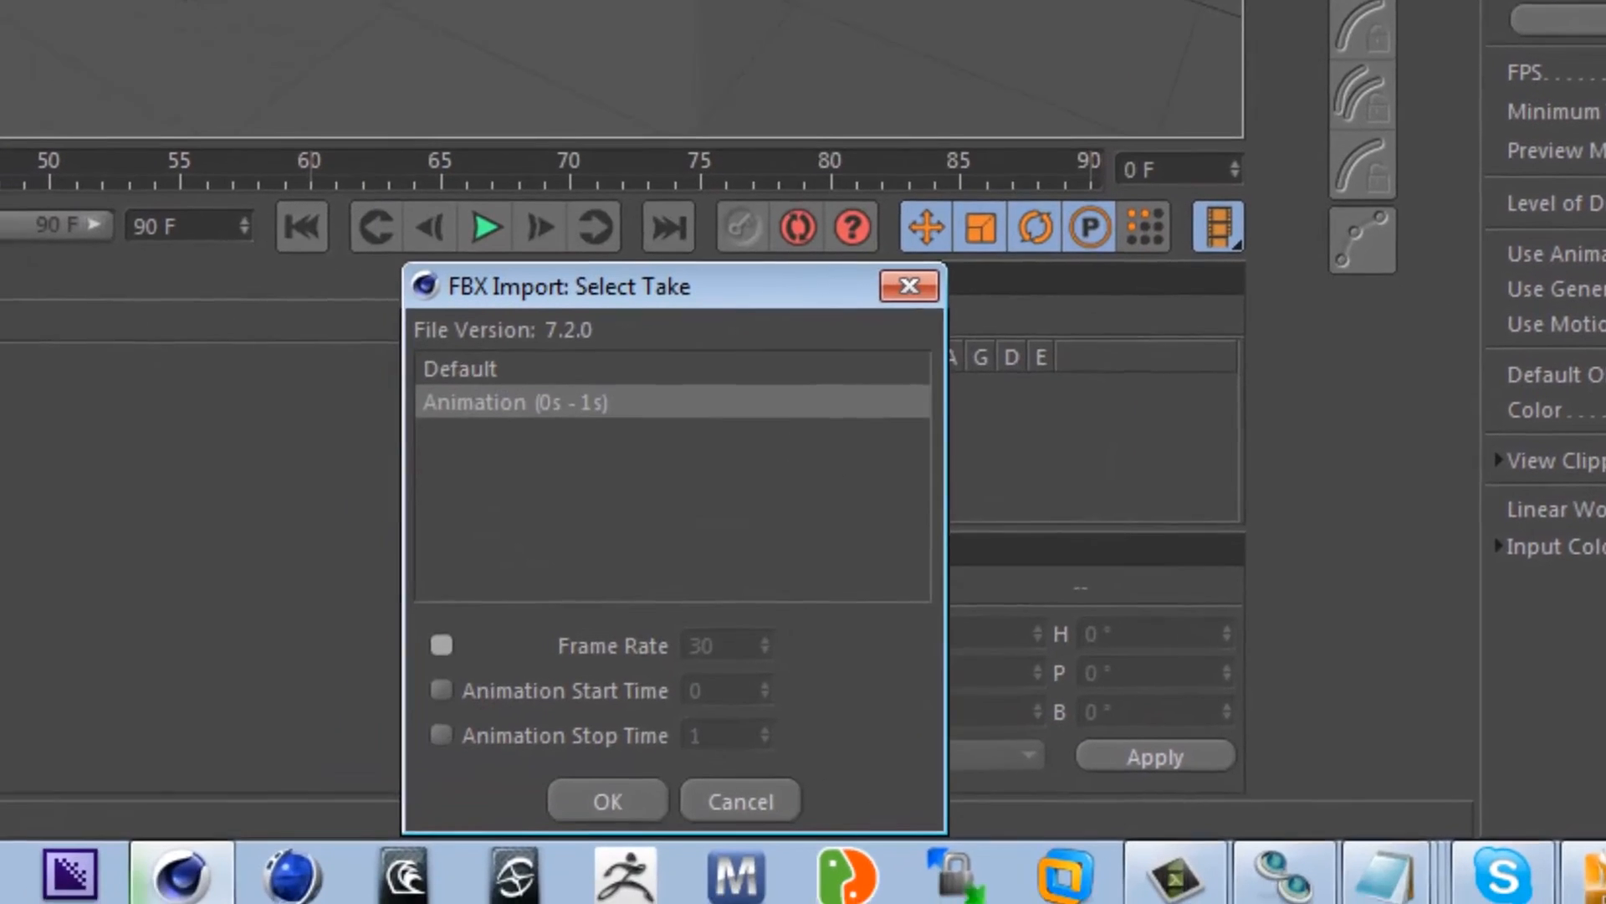
pyautogui.moveTo(523, 274); pyautogui.dragTo(414, 2)
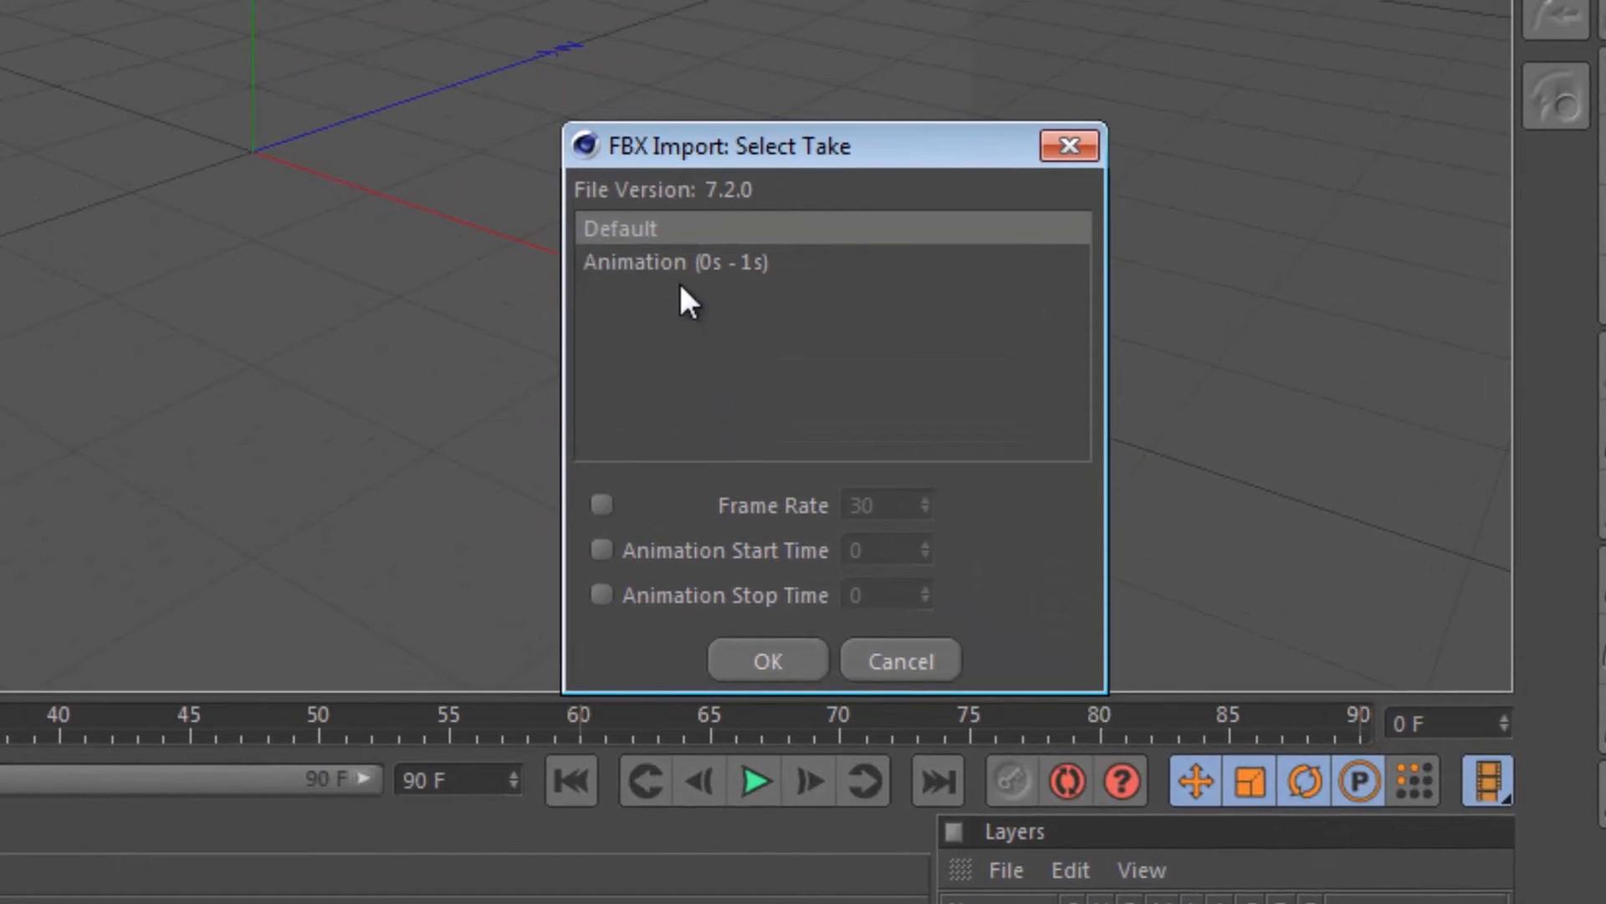
pyautogui.click(758, 661)
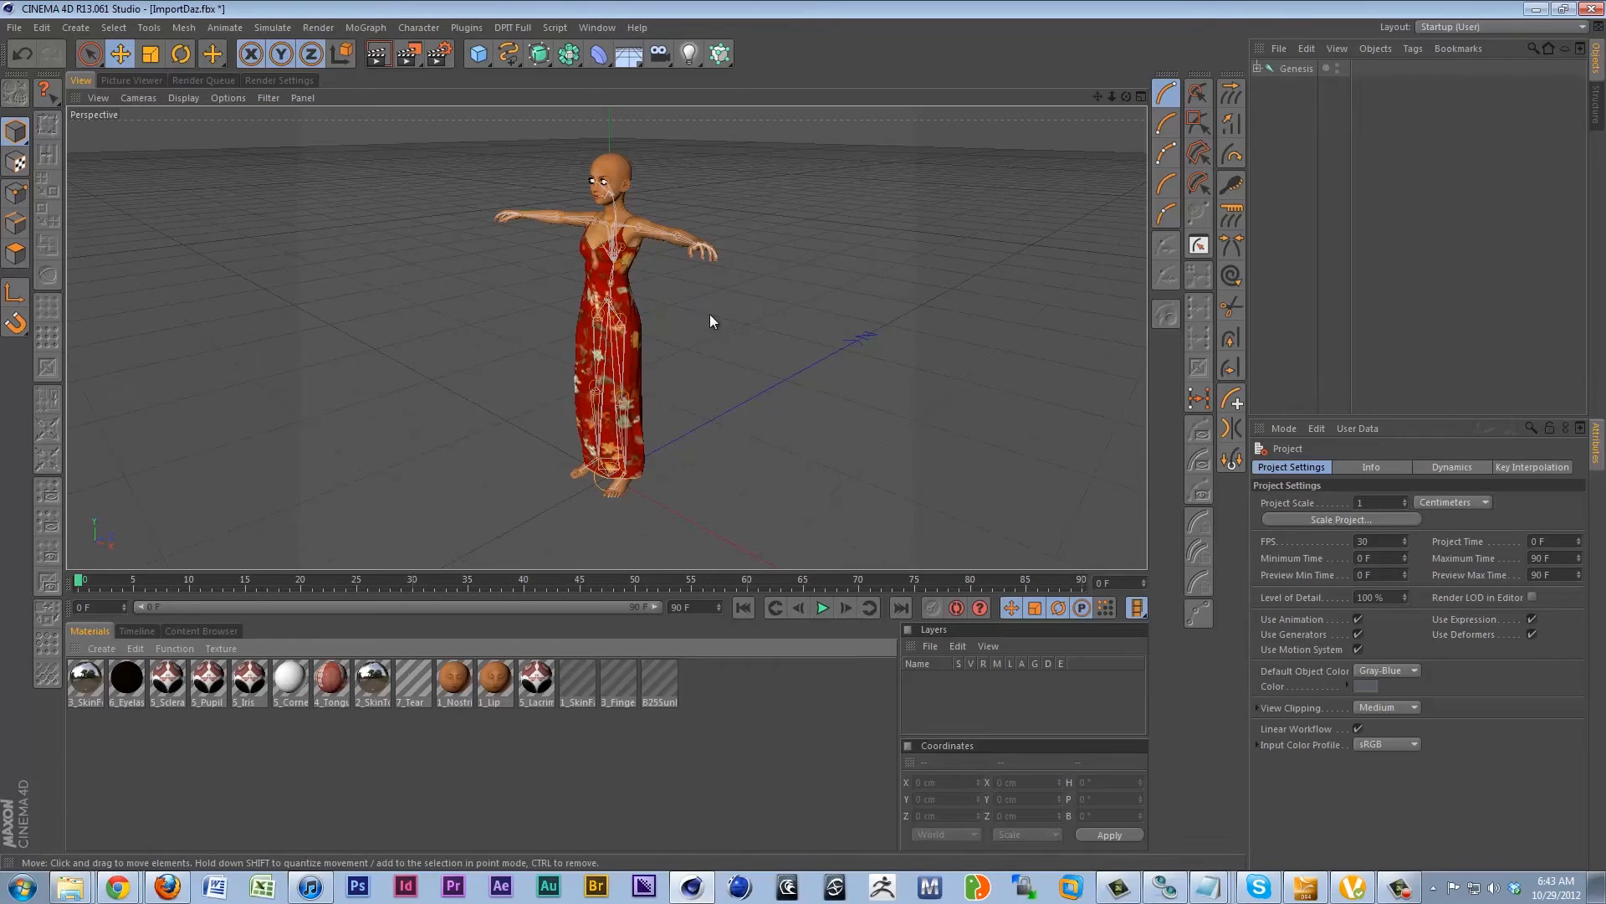
# - Examine the imported Genesis figure, its dress and its joint skeleton from several angles
pyautogui.keyDown('alt'); pyautogui.moveTo(626, 335); pyautogui.dragTo(448, 279); pyautogui.keyUp('alt')
pyautogui.moveTo(578, 339)
pyautogui.keyDown('alt'); pyautogui.mouseDown(button='right')
pyautogui.moveTo(447, 335)
pyautogui.moveTo(570, 221)
pyautogui.moveTo(606, 334)
pyautogui.moveTo(593, 349)
pyautogui.mouseUp(button='right'); pyautogui.keyUp('alt')
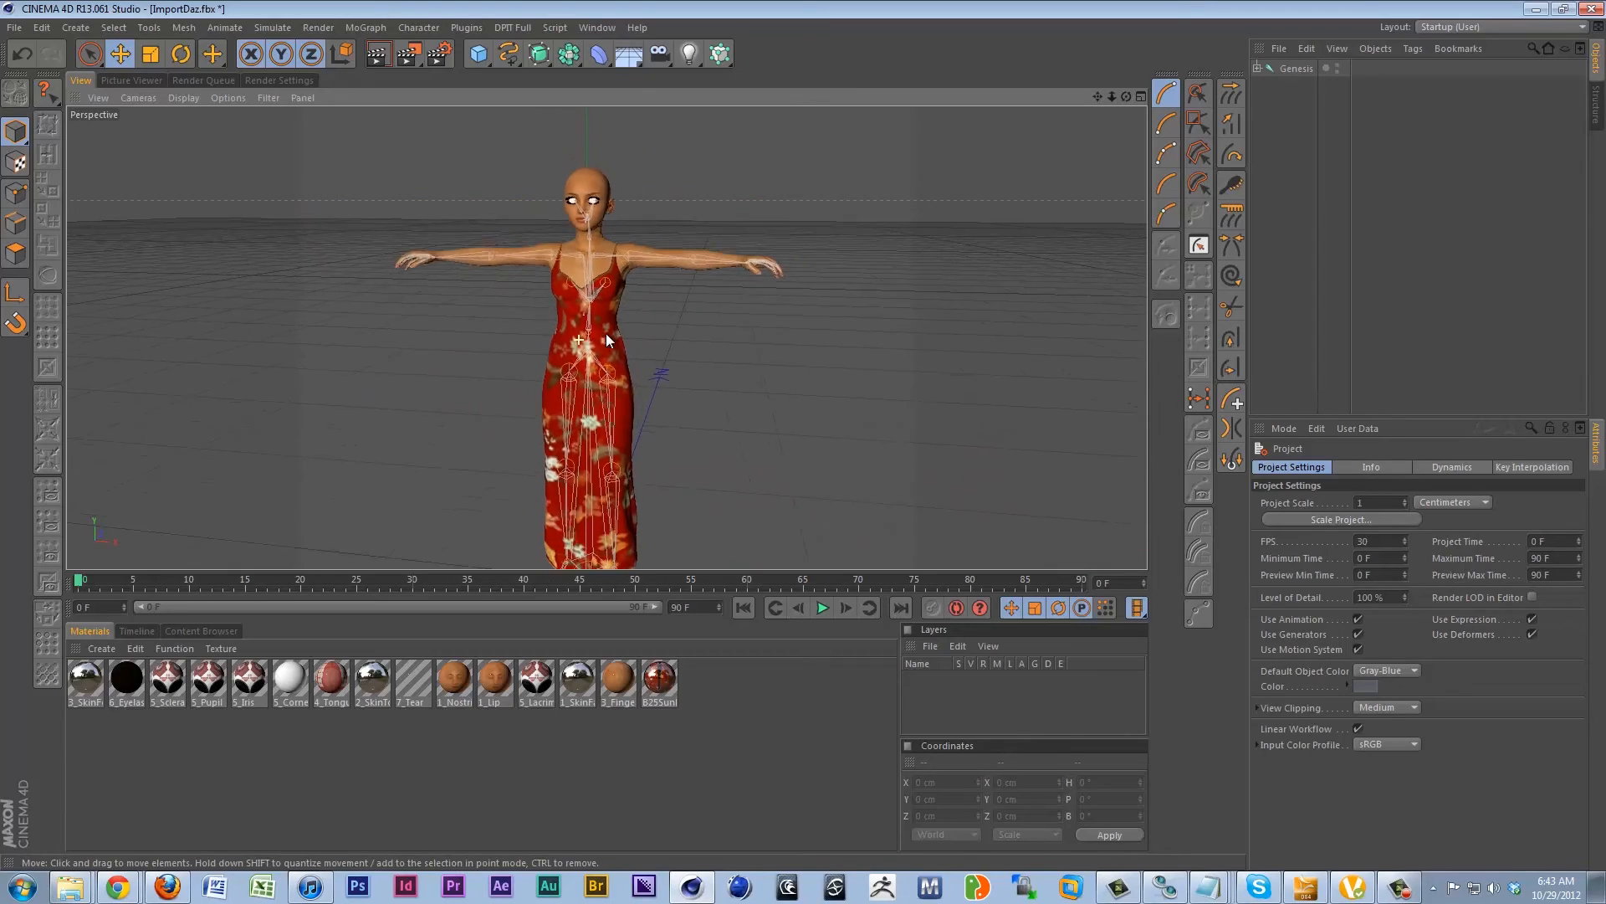
pyautogui.keyDown('alt'); pyautogui.moveTo(591, 350); pyautogui.dragTo(832, 348); pyautogui.keyUp('alt')
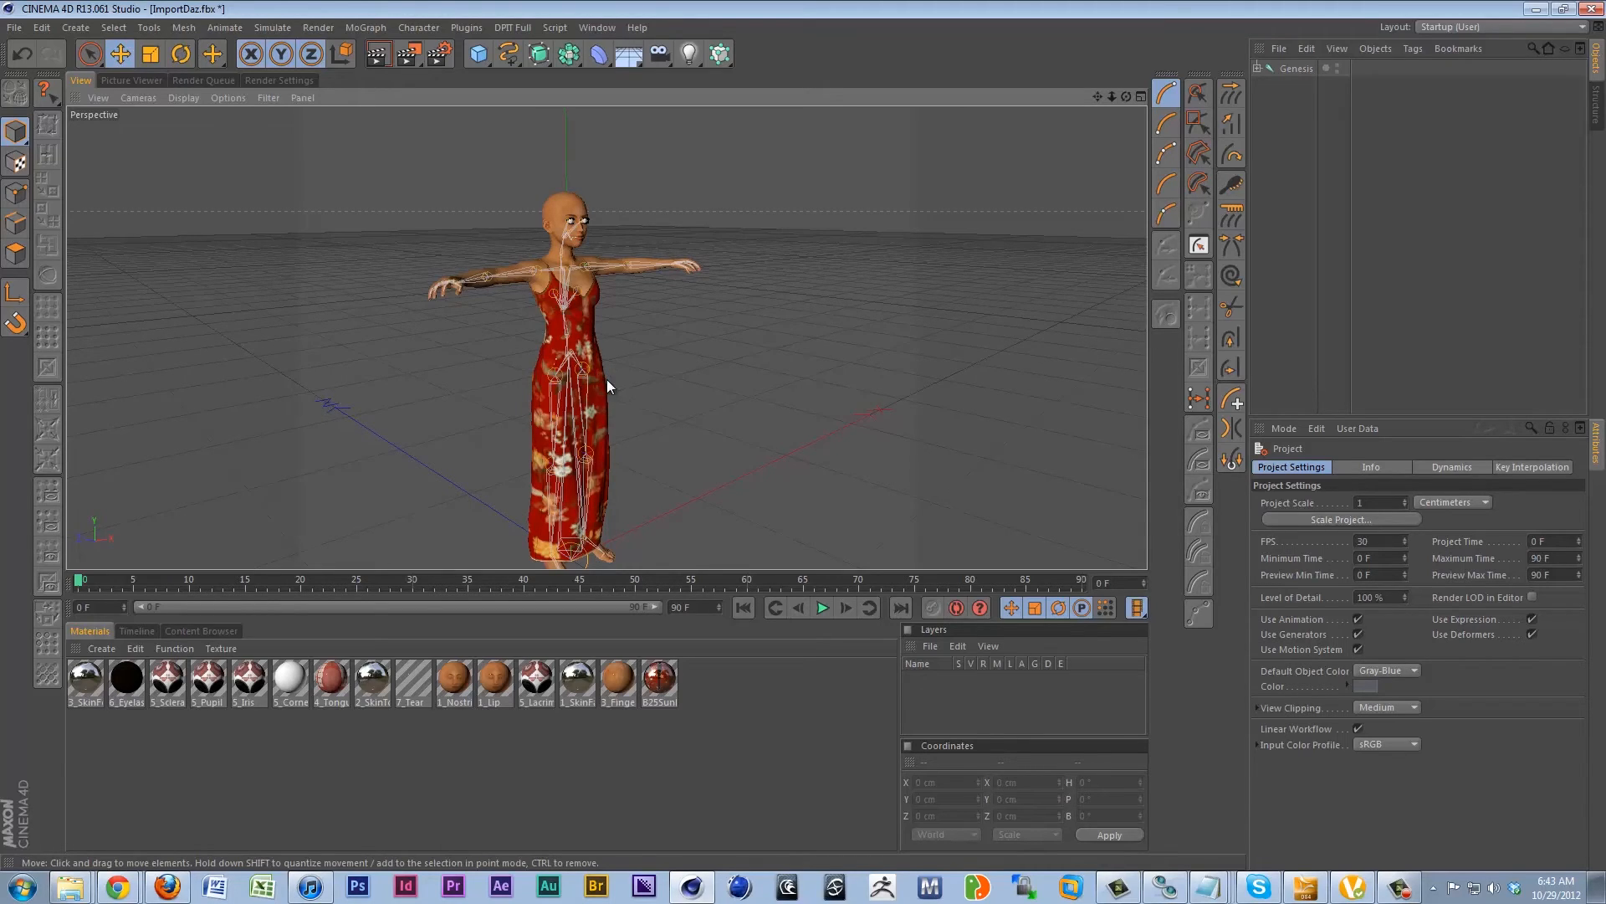
pyautogui.keyDown('alt'); pyautogui.moveTo(641, 375); pyautogui.dragTo(736, 348); pyautogui.keyUp('alt')
pyautogui.keyDown('alt'); pyautogui.moveTo(736, 348); pyautogui.dragTo(765, 310, button='right'); pyautogui.keyUp('alt')
pyautogui.keyDown('alt'); pyautogui.moveTo(771, 308); pyautogui.dragTo(333, 355); pyautogui.keyUp('alt')
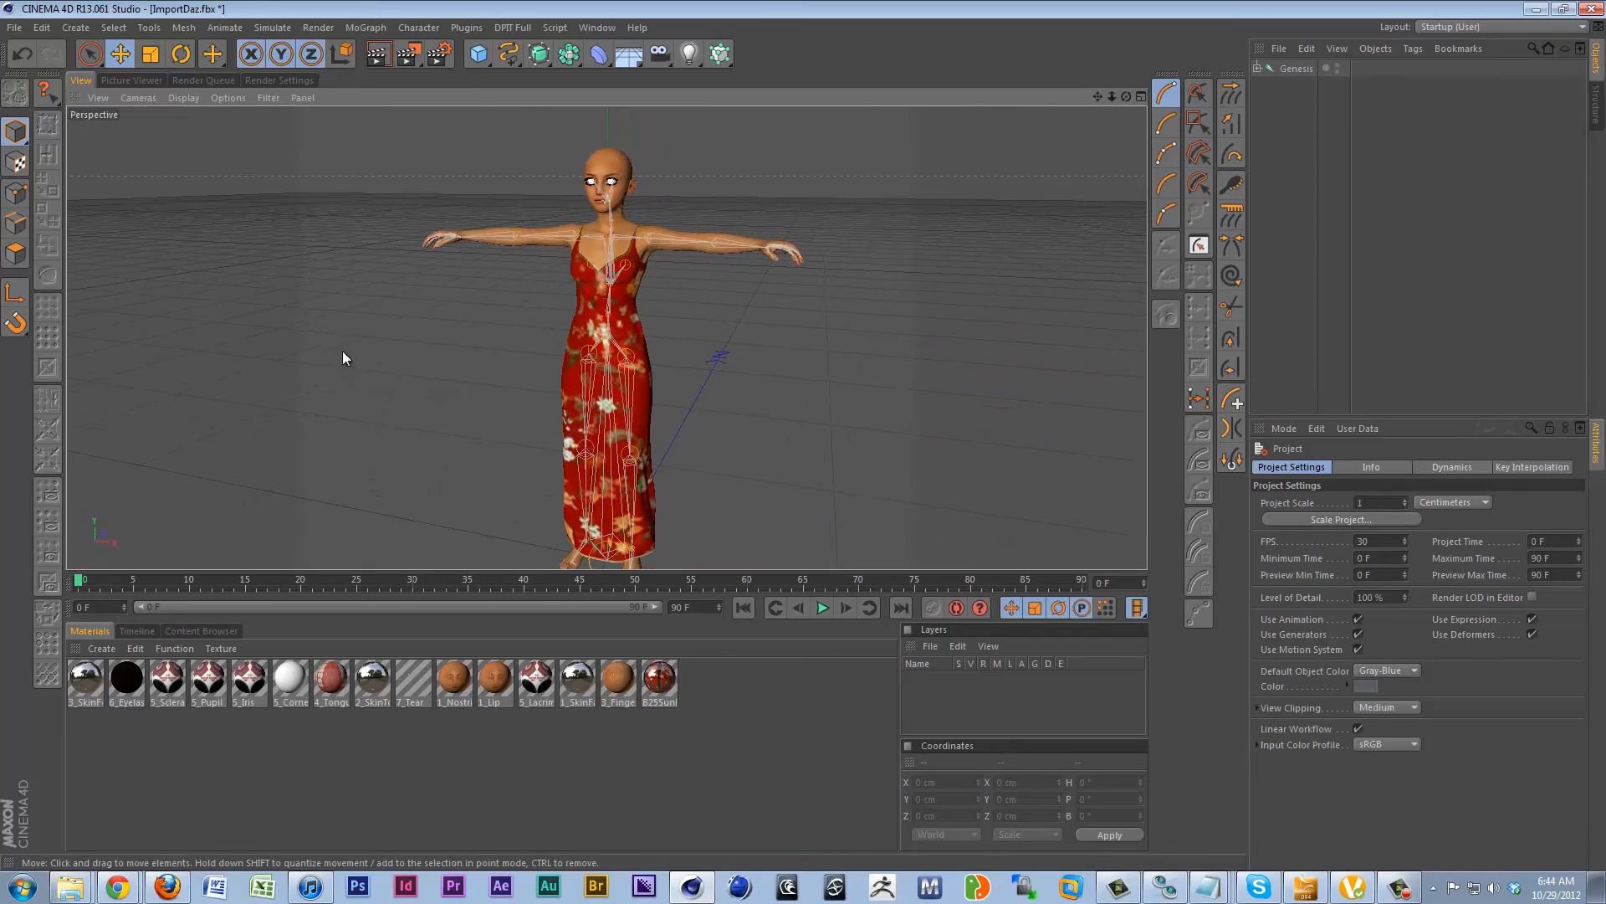
pyautogui.keyDown('alt'); pyautogui.moveTo(626, 388); pyautogui.dragTo(586, 383); pyautogui.keyUp('alt')
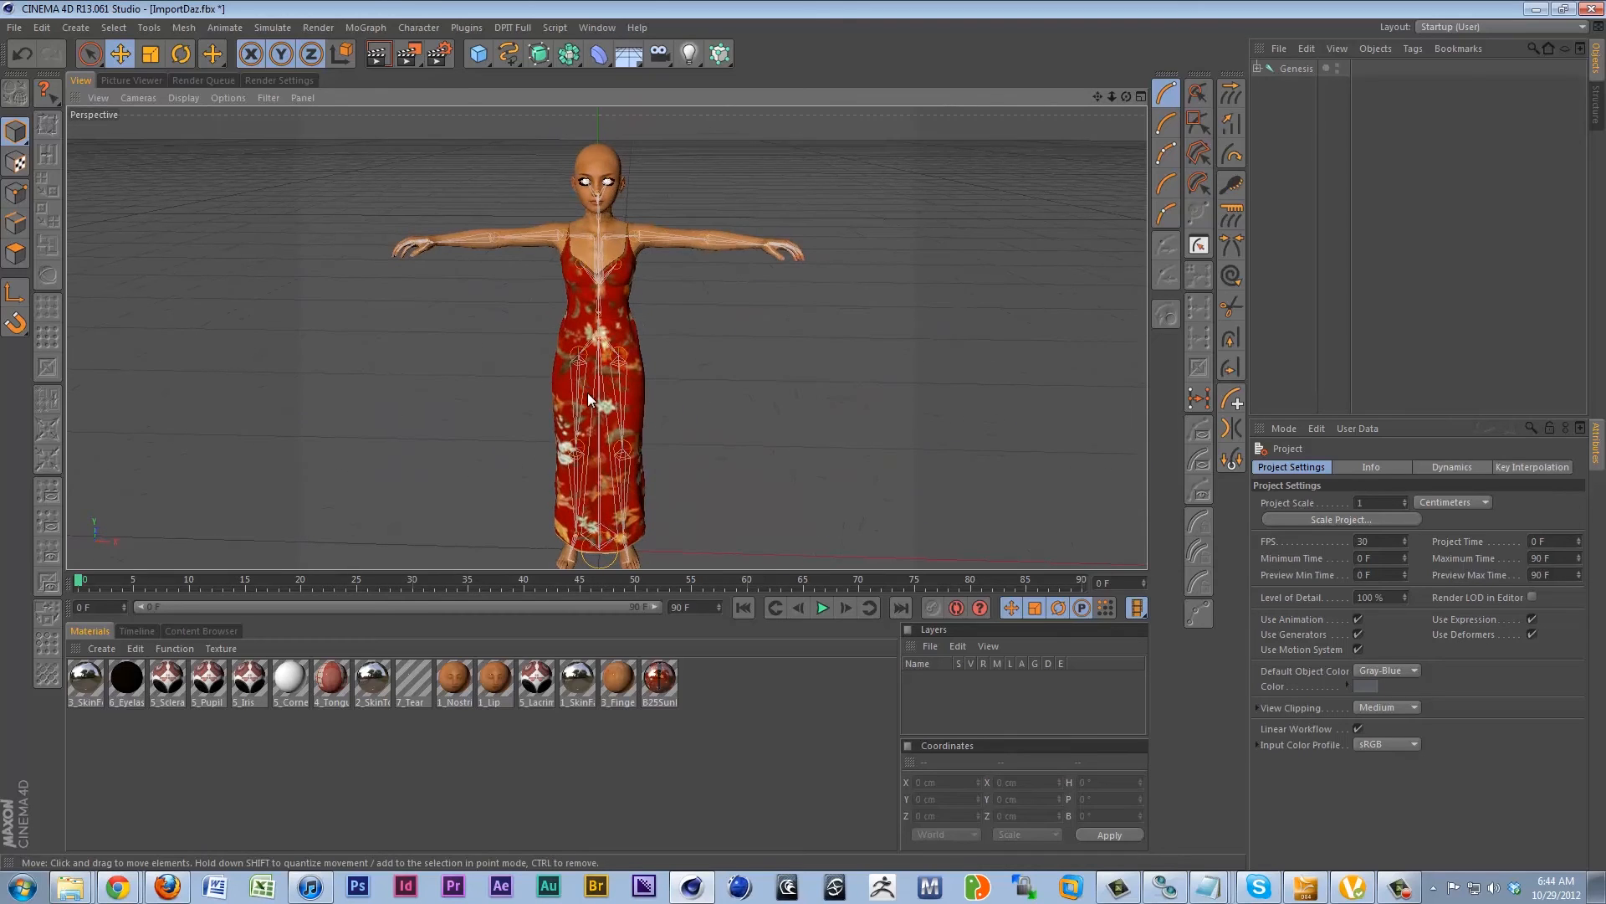
pyautogui.keyDown('alt'); pyautogui.moveTo(588, 393); pyautogui.dragTo(605, 405, button='middle'); pyautogui.keyUp('alt')
pyautogui.keyDown('alt'); pyautogui.moveTo(603, 381); pyautogui.dragTo(589, 452, button='right'); pyautogui.keyUp('alt')
pyautogui.keyDown('alt'); pyautogui.moveTo(589, 452); pyautogui.dragTo(622, 333); pyautogui.keyUp('alt')
pyautogui.keyDown('alt'); pyautogui.moveTo(622, 334); pyautogui.dragTo(614, 280, button='middle'); pyautogui.keyUp('alt')
pyautogui.keyDown('alt'); pyautogui.moveTo(616, 286); pyautogui.dragTo(613, 298, button='right'); pyautogui.keyUp('alt')
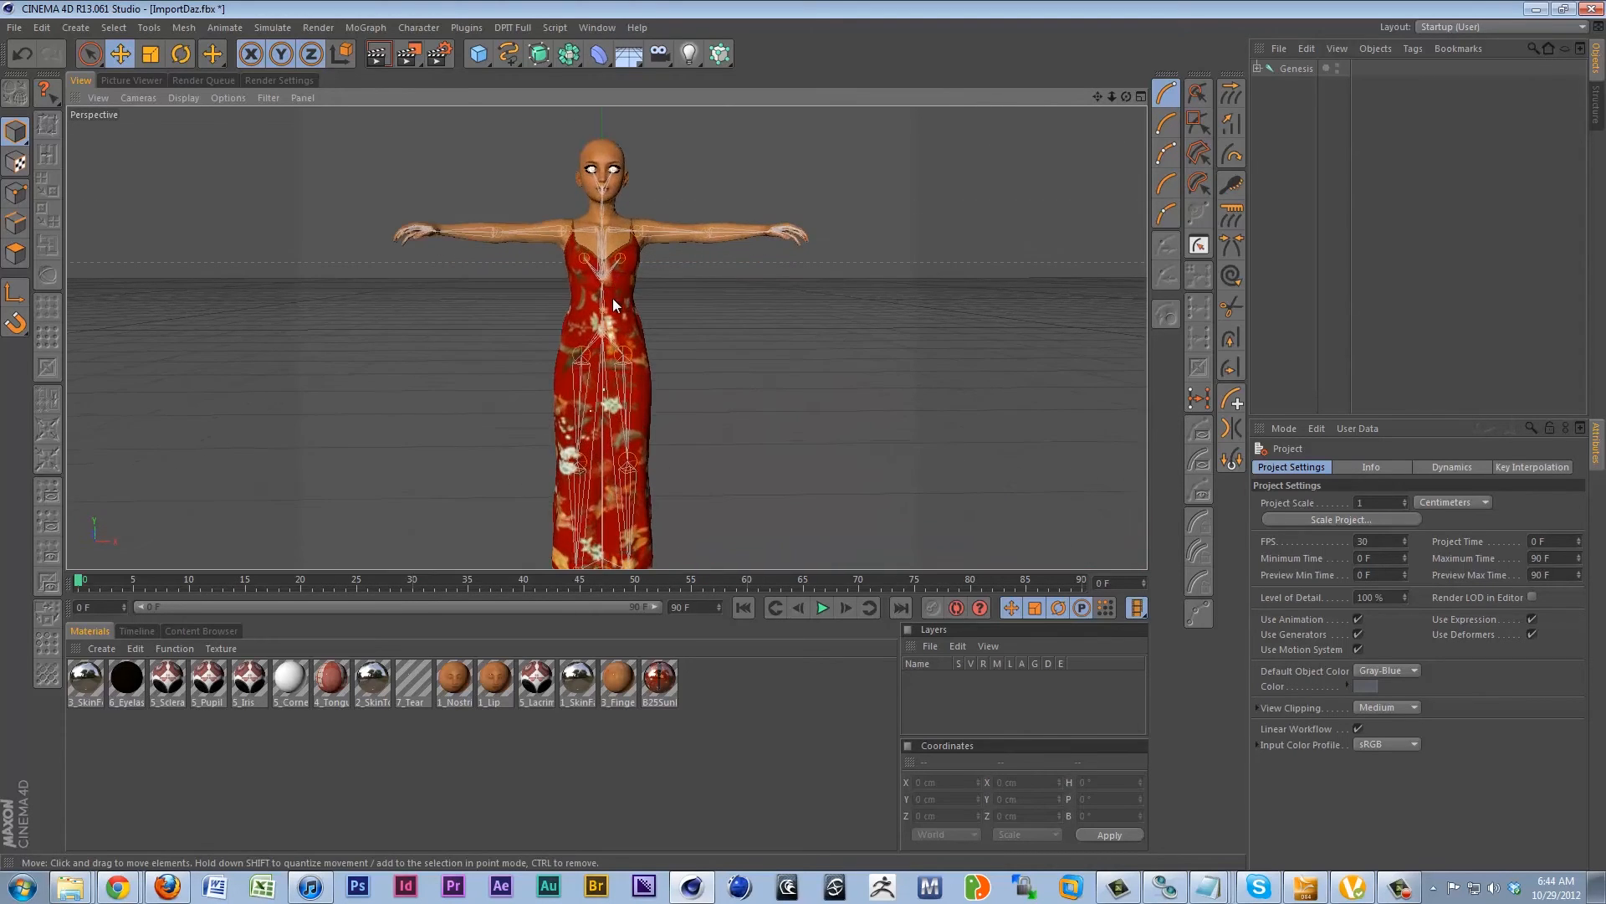
# - Frame the figure's head and shoulders and render the active view to check the materials
pyautogui.keyDown('alt'); pyautogui.moveTo(611, 306); pyautogui.dragTo(620, 366, button='middle'); pyautogui.keyUp('alt')
pyautogui.keyDown('alt'); pyautogui.moveTo(620, 365); pyautogui.dragTo(615, 323); pyautogui.keyUp('alt')
pyautogui.scroll(3, 615, 325)
pyautogui.scroll(5, 615, 326)
pyautogui.keyDown('alt'); pyautogui.moveTo(601, 234); pyautogui.dragTo(629, 492, button='middle'); pyautogui.keyUp('alt')
pyautogui.keyDown('alt'); pyautogui.moveTo(656, 369); pyautogui.dragTo(604, 430, button='middle'); pyautogui.keyUp('alt')
pyautogui.keyDown('alt'); pyautogui.moveTo(536, 438); pyautogui.dragTo(540, 392); pyautogui.keyUp('alt')
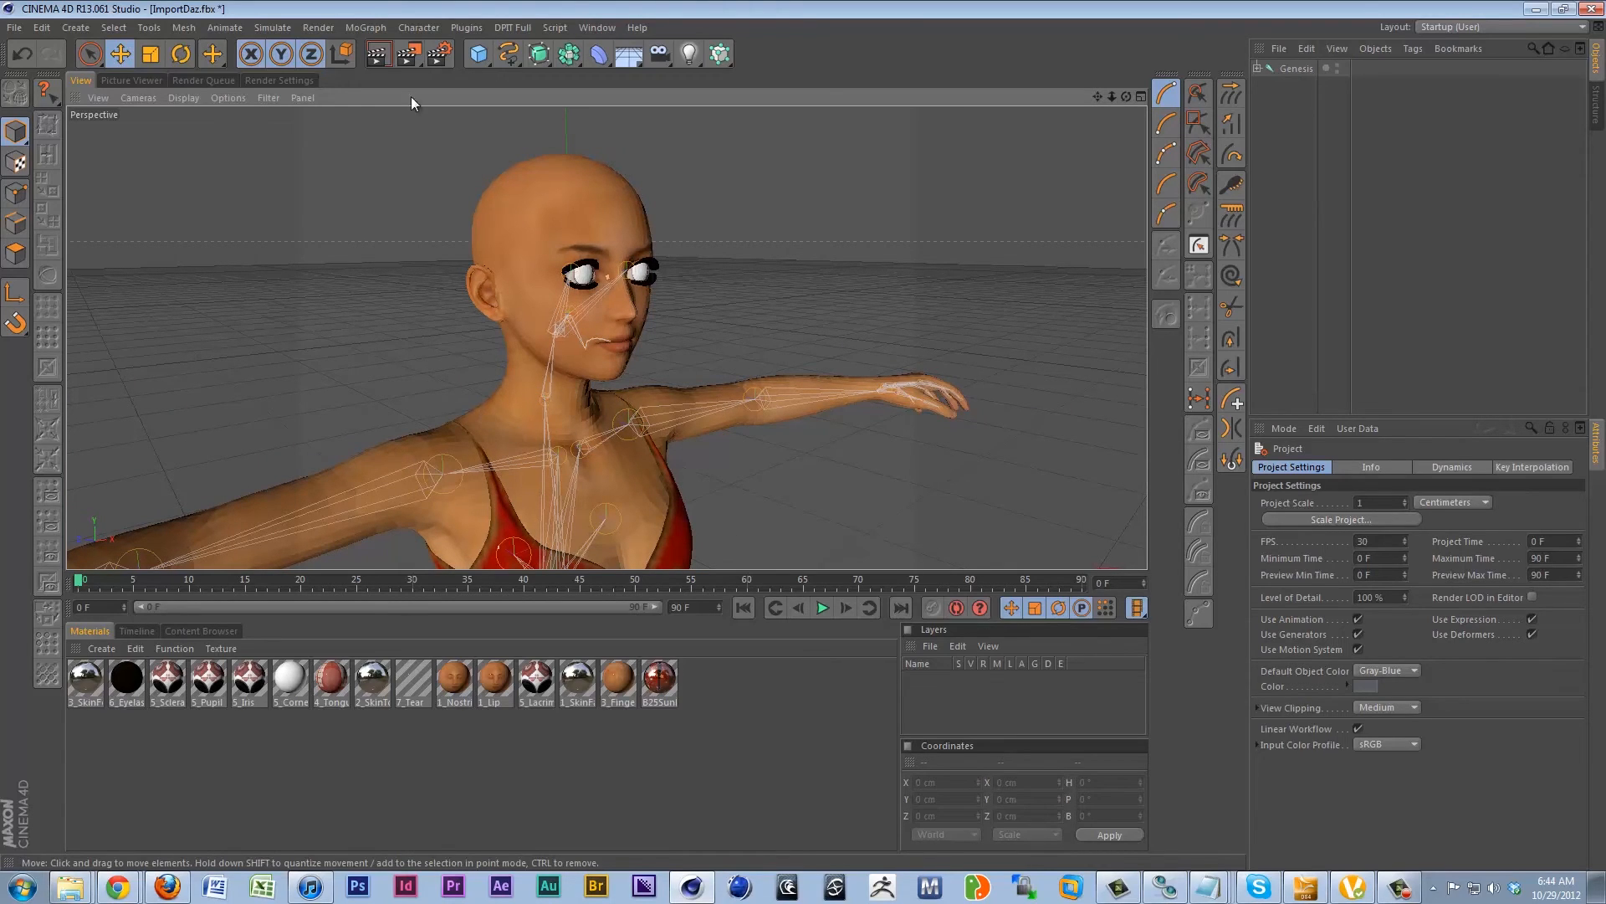
pyautogui.click(378, 56)
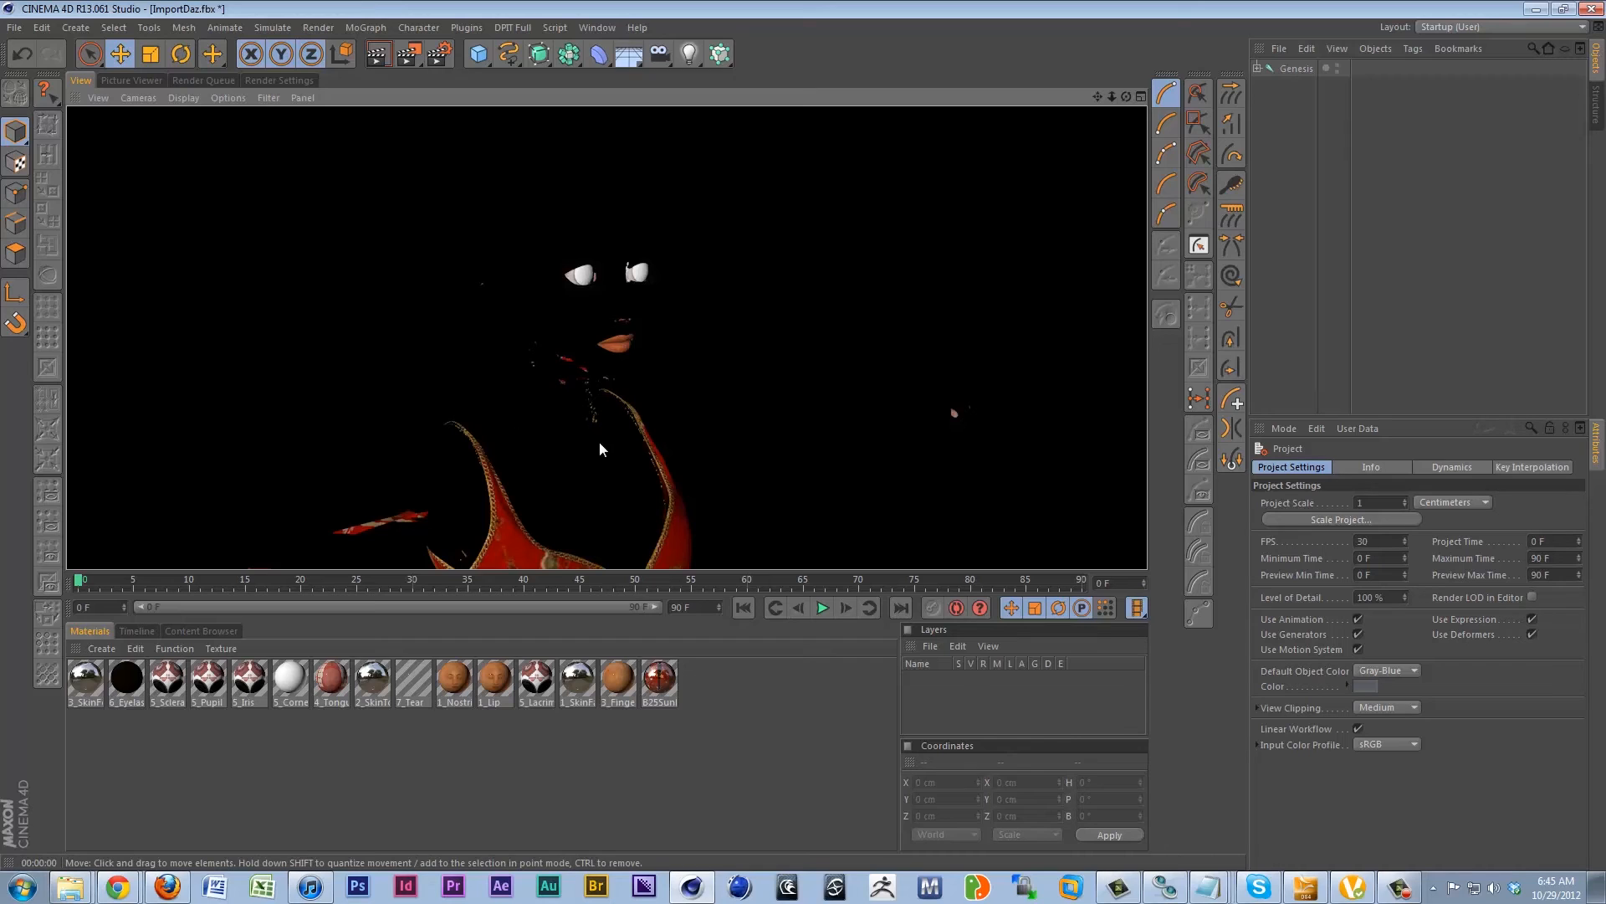
pyautogui.scroll(3, 497, 460)
pyautogui.scroll(-3, 497, 460)
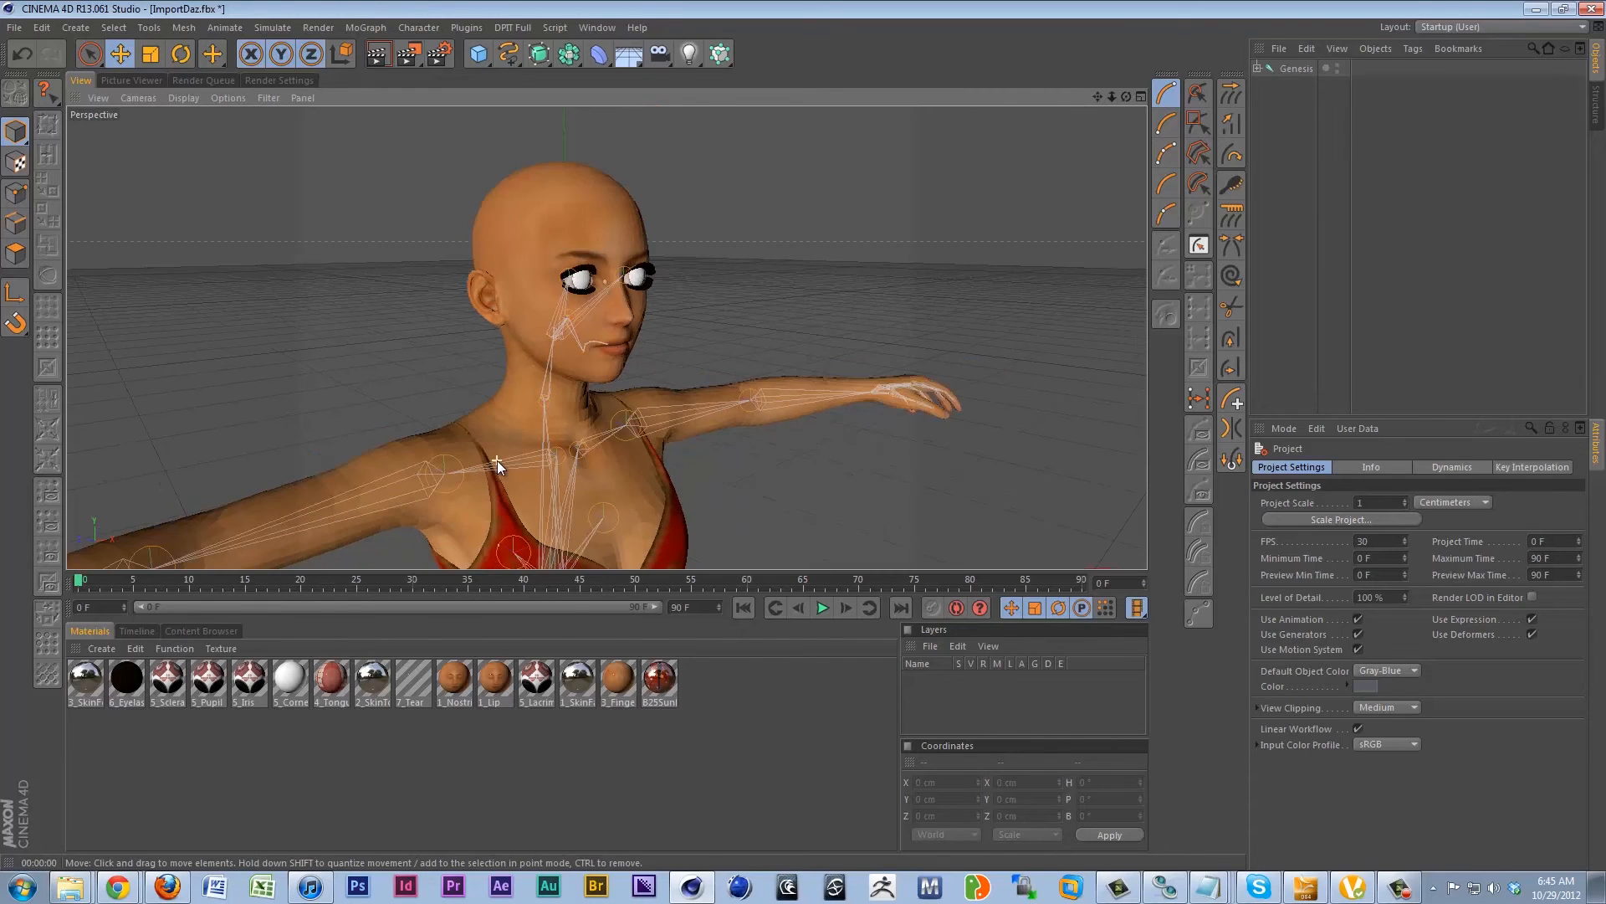
# - Expand the Genesis hierarchy through the hip and pelvis joints and select lThigh
pyautogui.keyDown('alt'); pyautogui.moveTo(545, 379); pyautogui.dragTo(577, 343); pyautogui.keyUp('alt')
pyautogui.click(1258, 70)
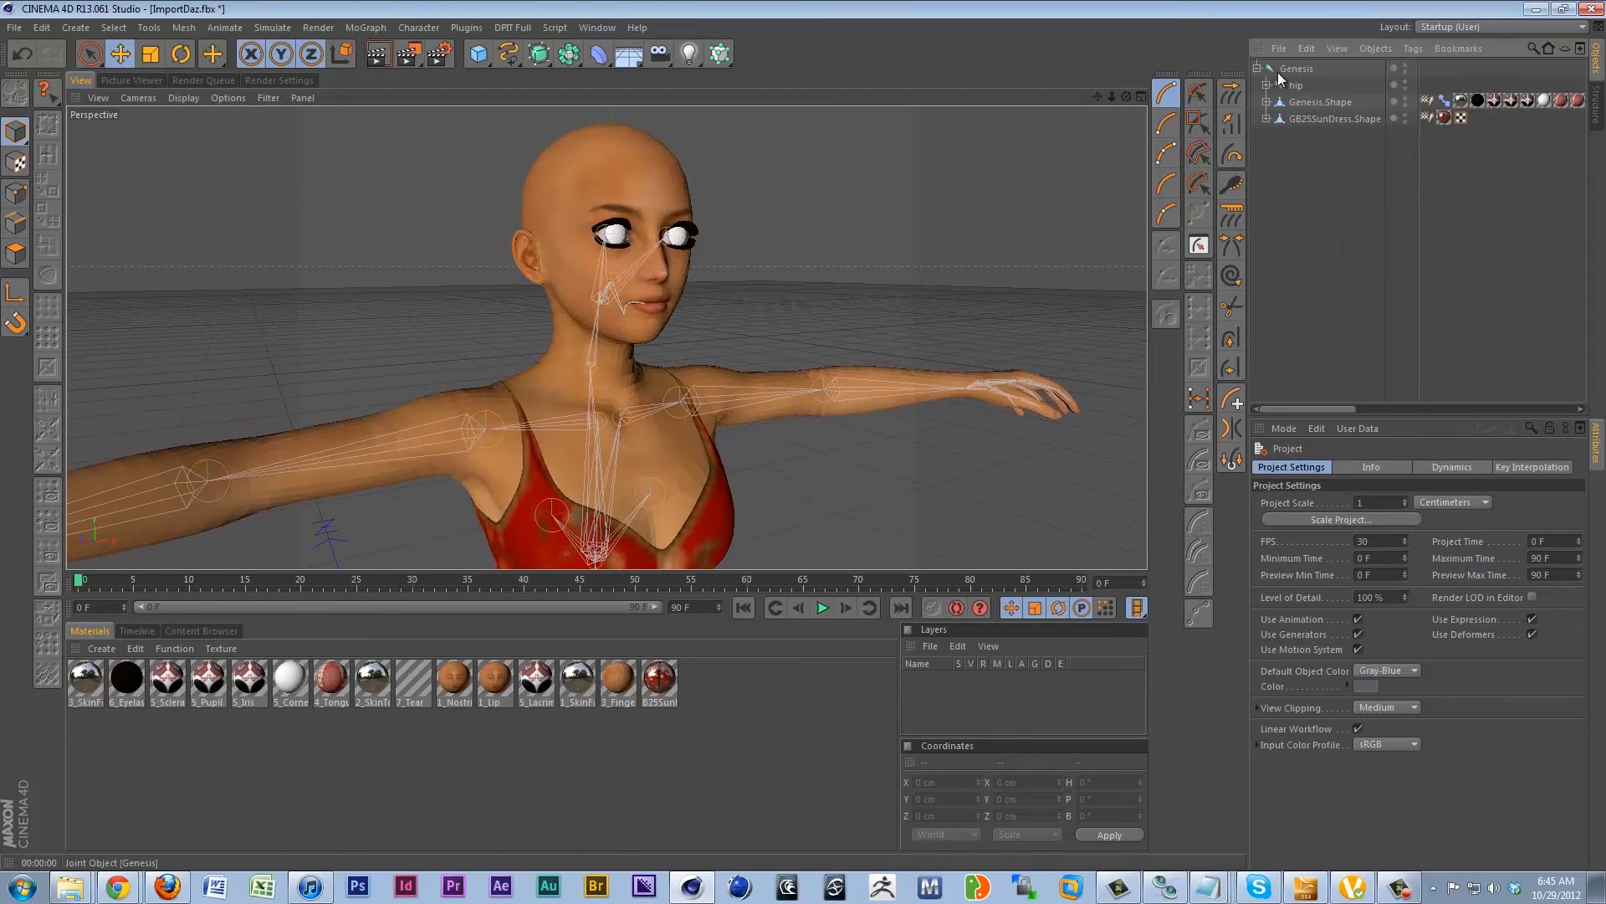
pyautogui.click(1292, 68)
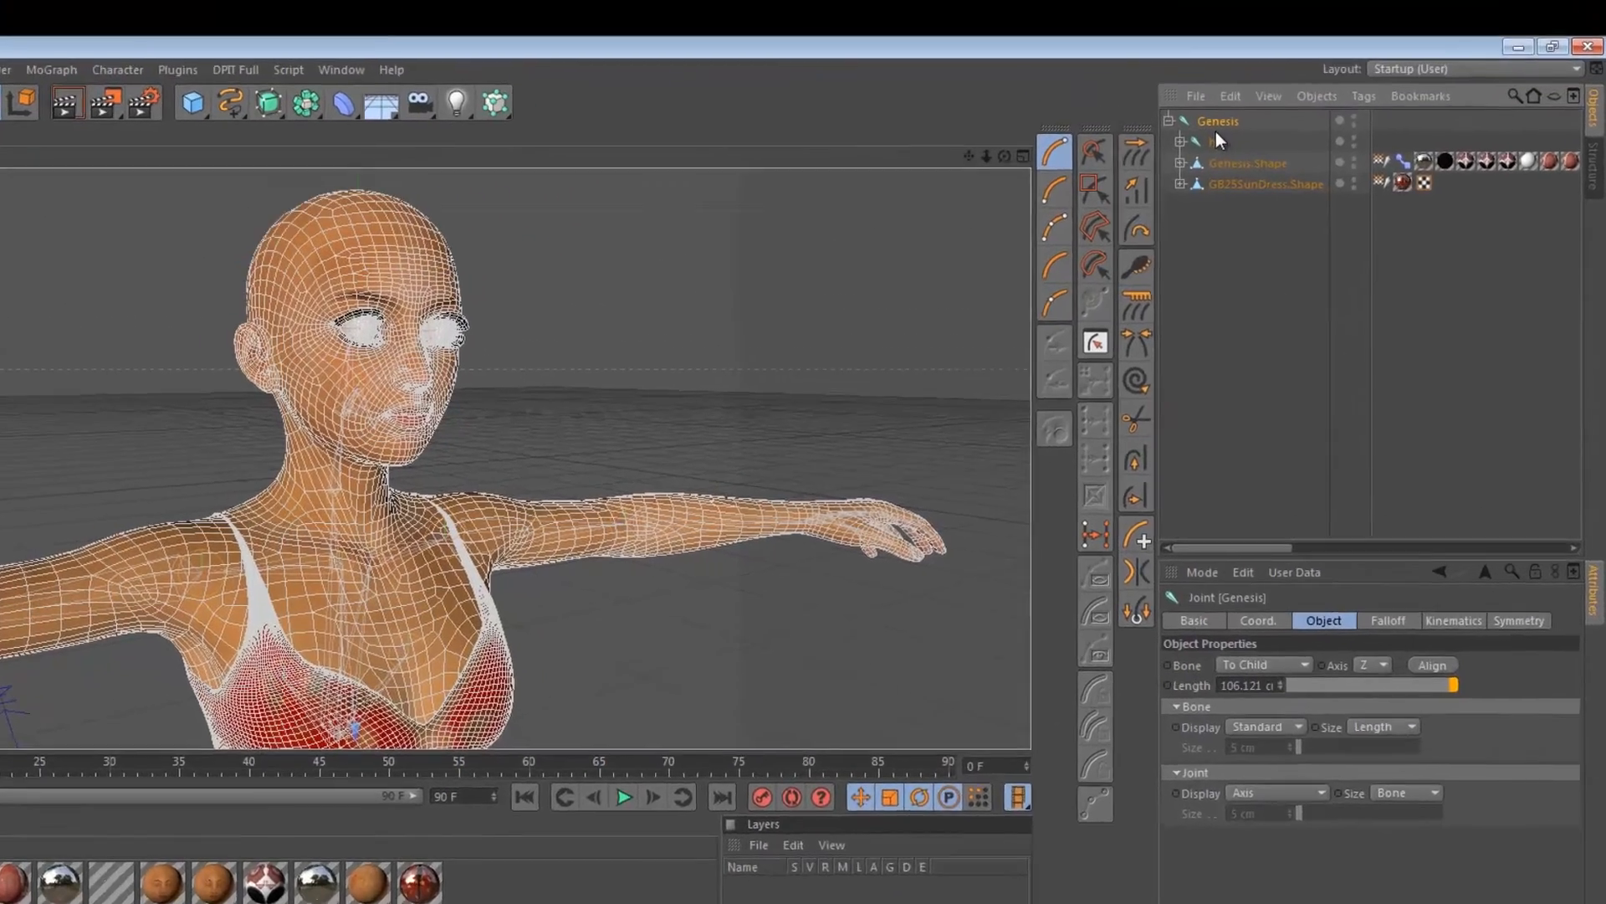
pyautogui.click(1218, 143)
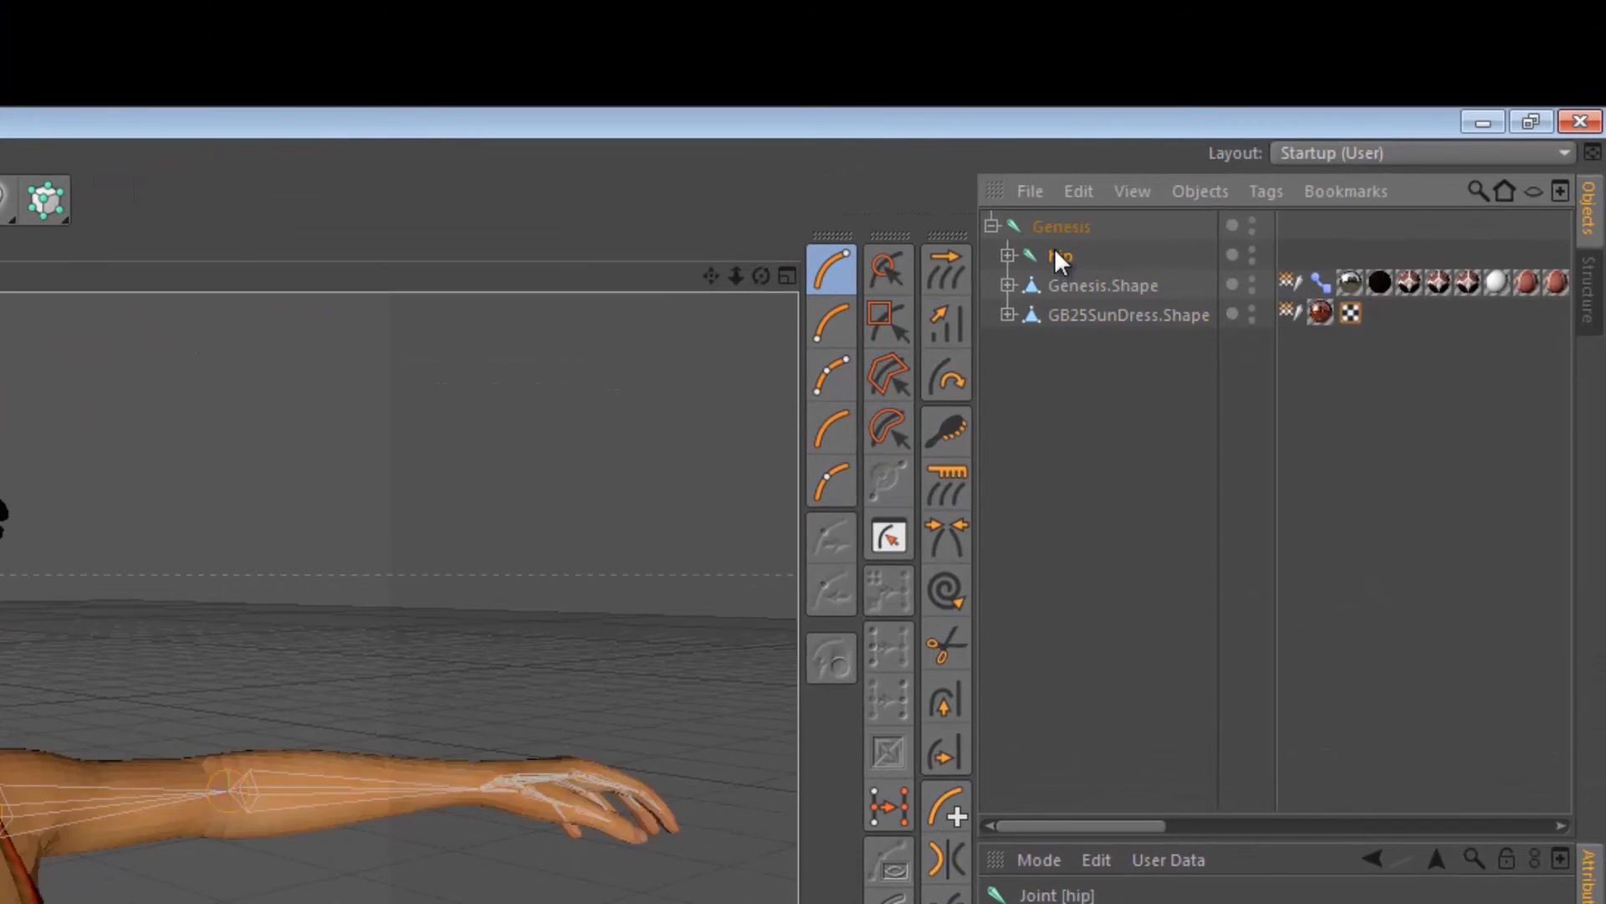
pyautogui.click(1007, 256)
pyautogui.click(1078, 286)
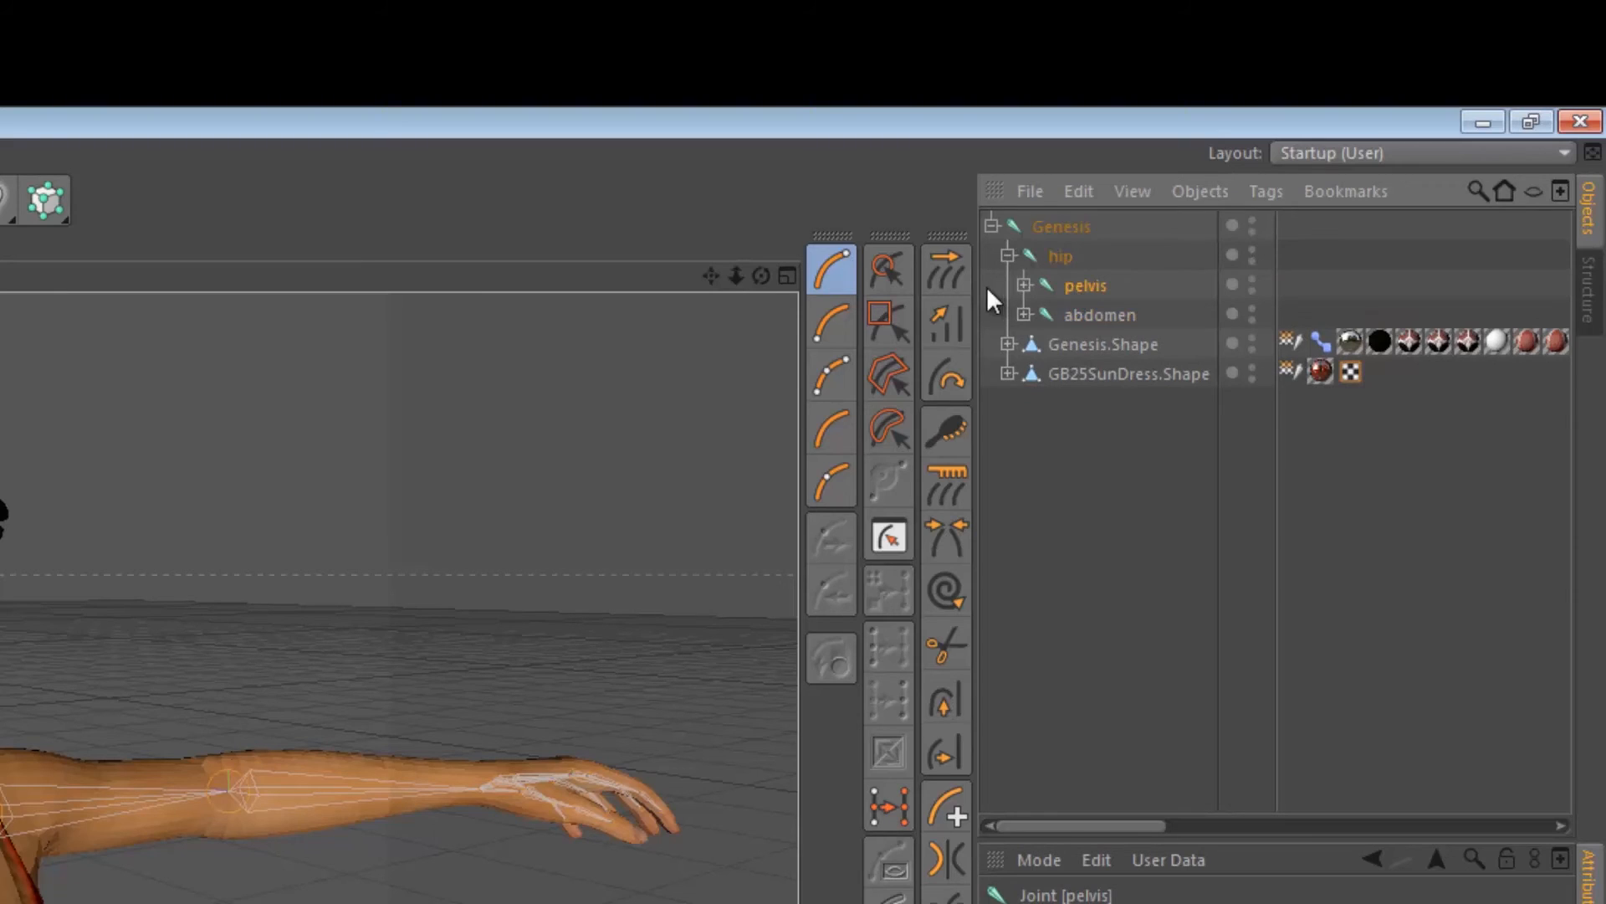
pyautogui.click(1023, 284)
pyautogui.click(1079, 315)
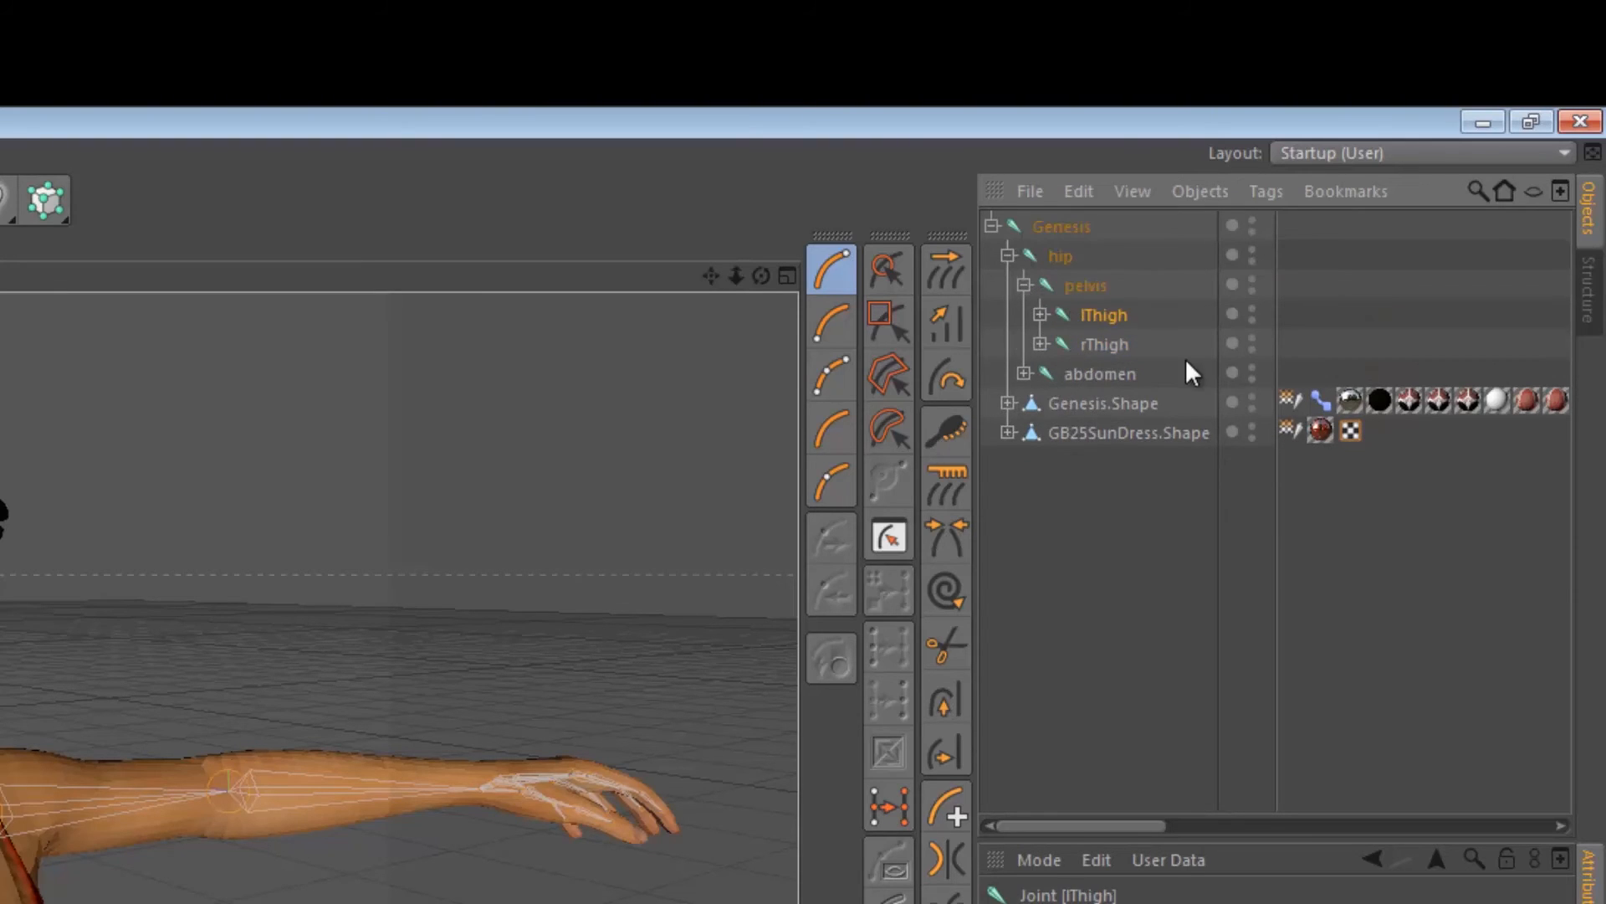
# - Expand the abdomen, abdomen2 and chest joints in the Genesis hierarchy
pyautogui.click(1081, 346)
pyautogui.click(1087, 375)
pyautogui.click(1024, 373)
pyautogui.click(1103, 403)
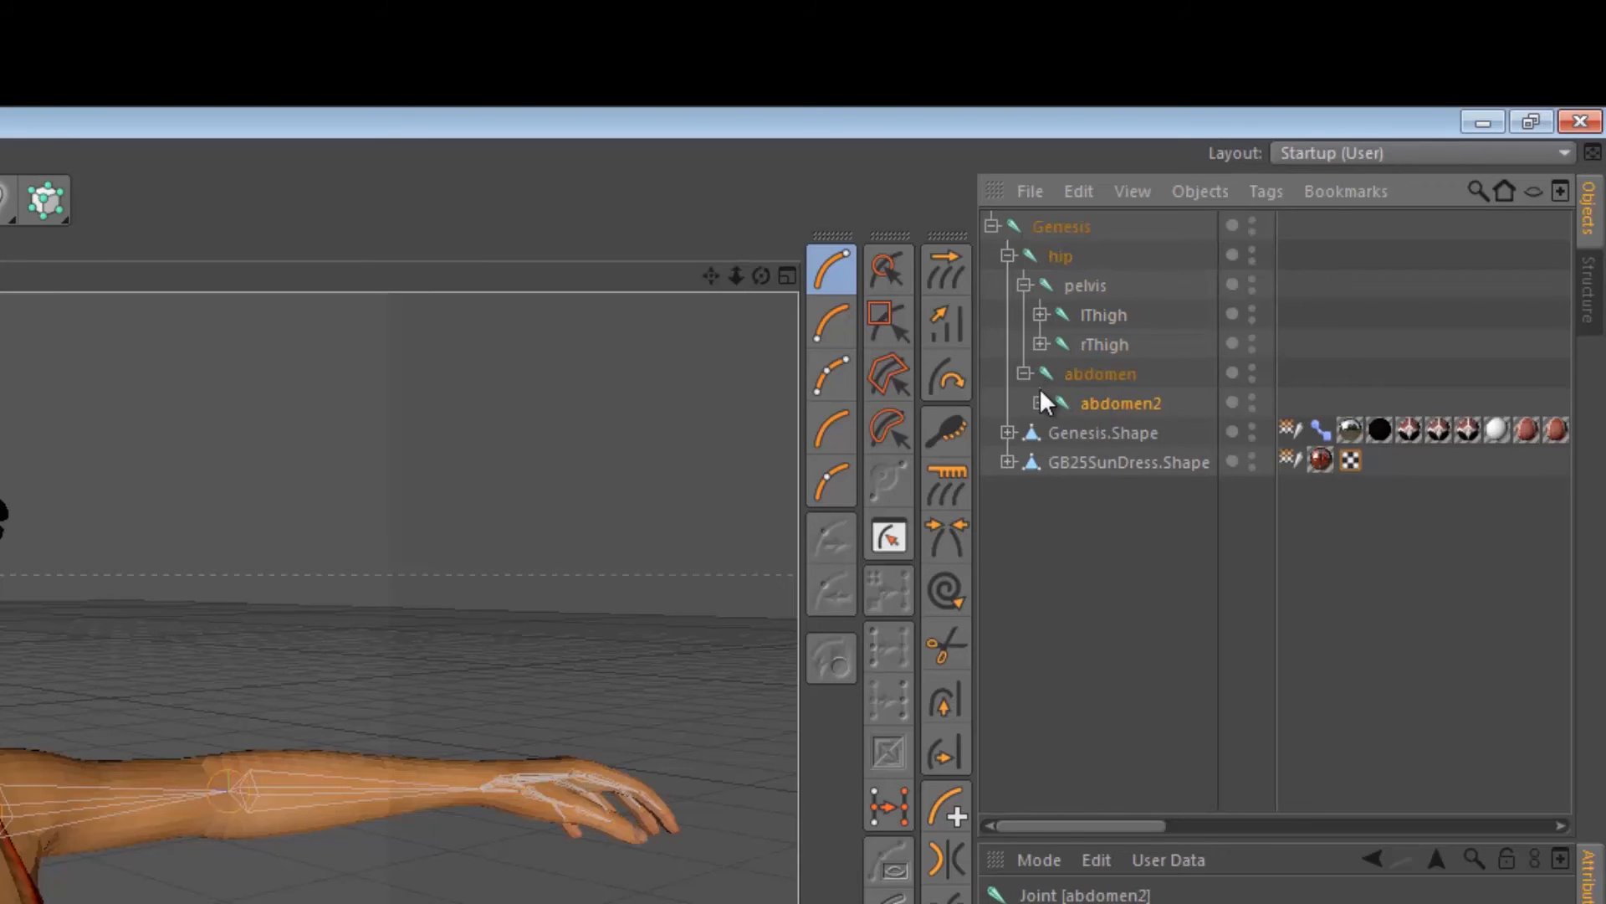
pyautogui.click(1040, 403)
pyautogui.click(1116, 432)
pyautogui.click(1057, 432)
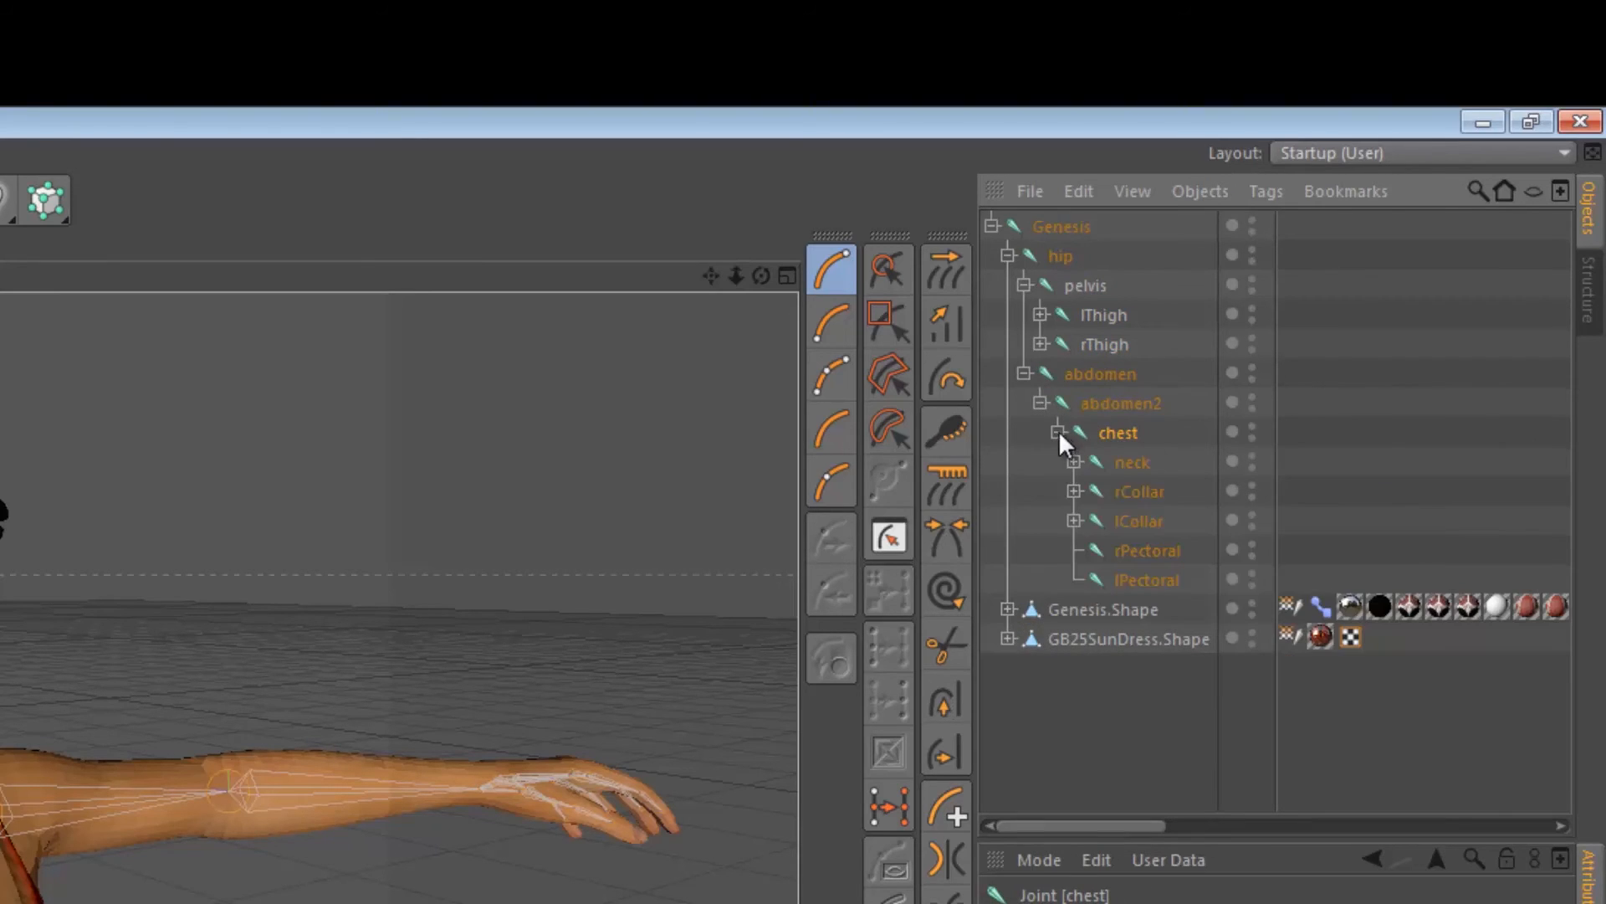
# - Expand the rCollar joint under the chest and select its rShldr child joint
pyautogui.click(1145, 492)
pyautogui.click(1146, 524)
pyautogui.click(1074, 492)
pyautogui.click(1145, 522)
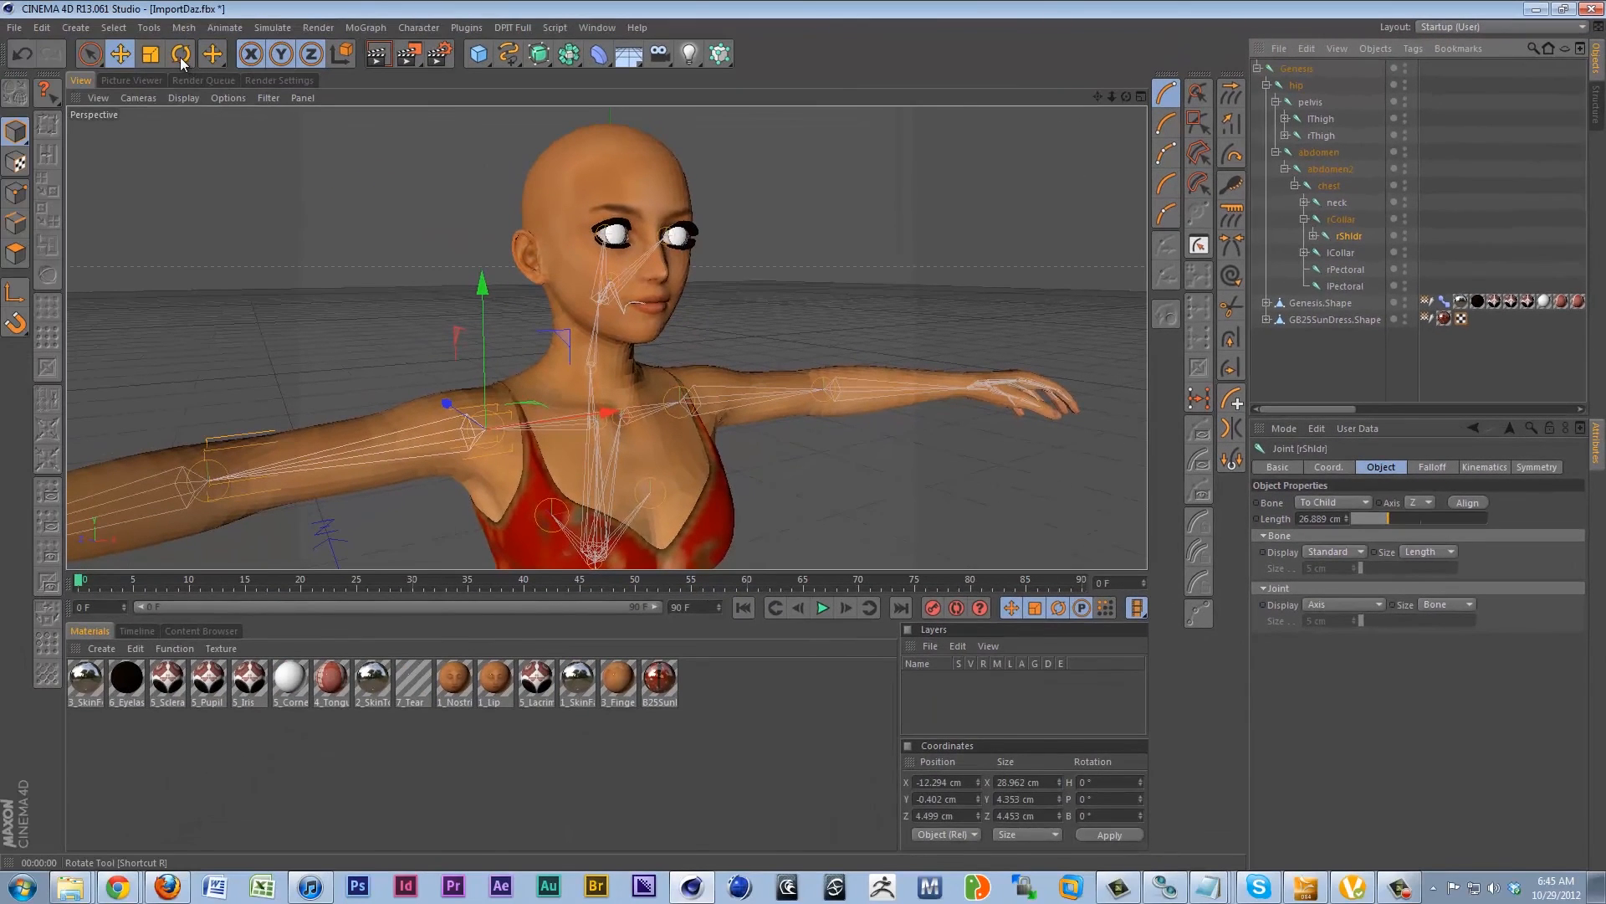
# - Try rotating the rShldr joint about 8.73° in bank with the Rotate tool, and undo the rotation
pyautogui.click(181, 54)
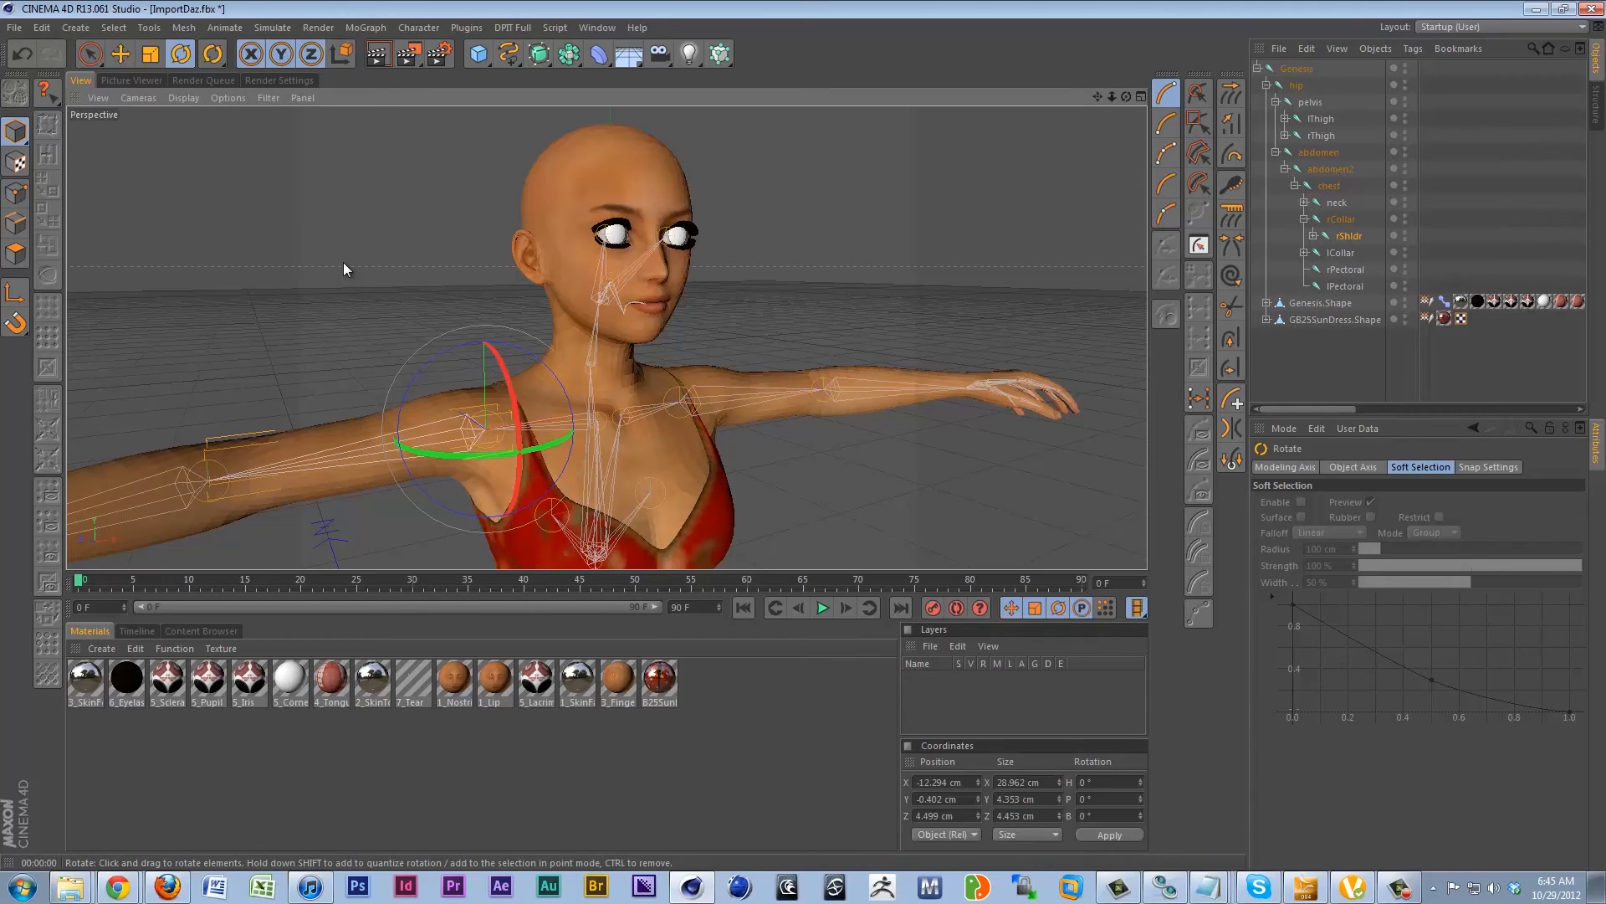
pyautogui.press('e')
pyautogui.press('t')
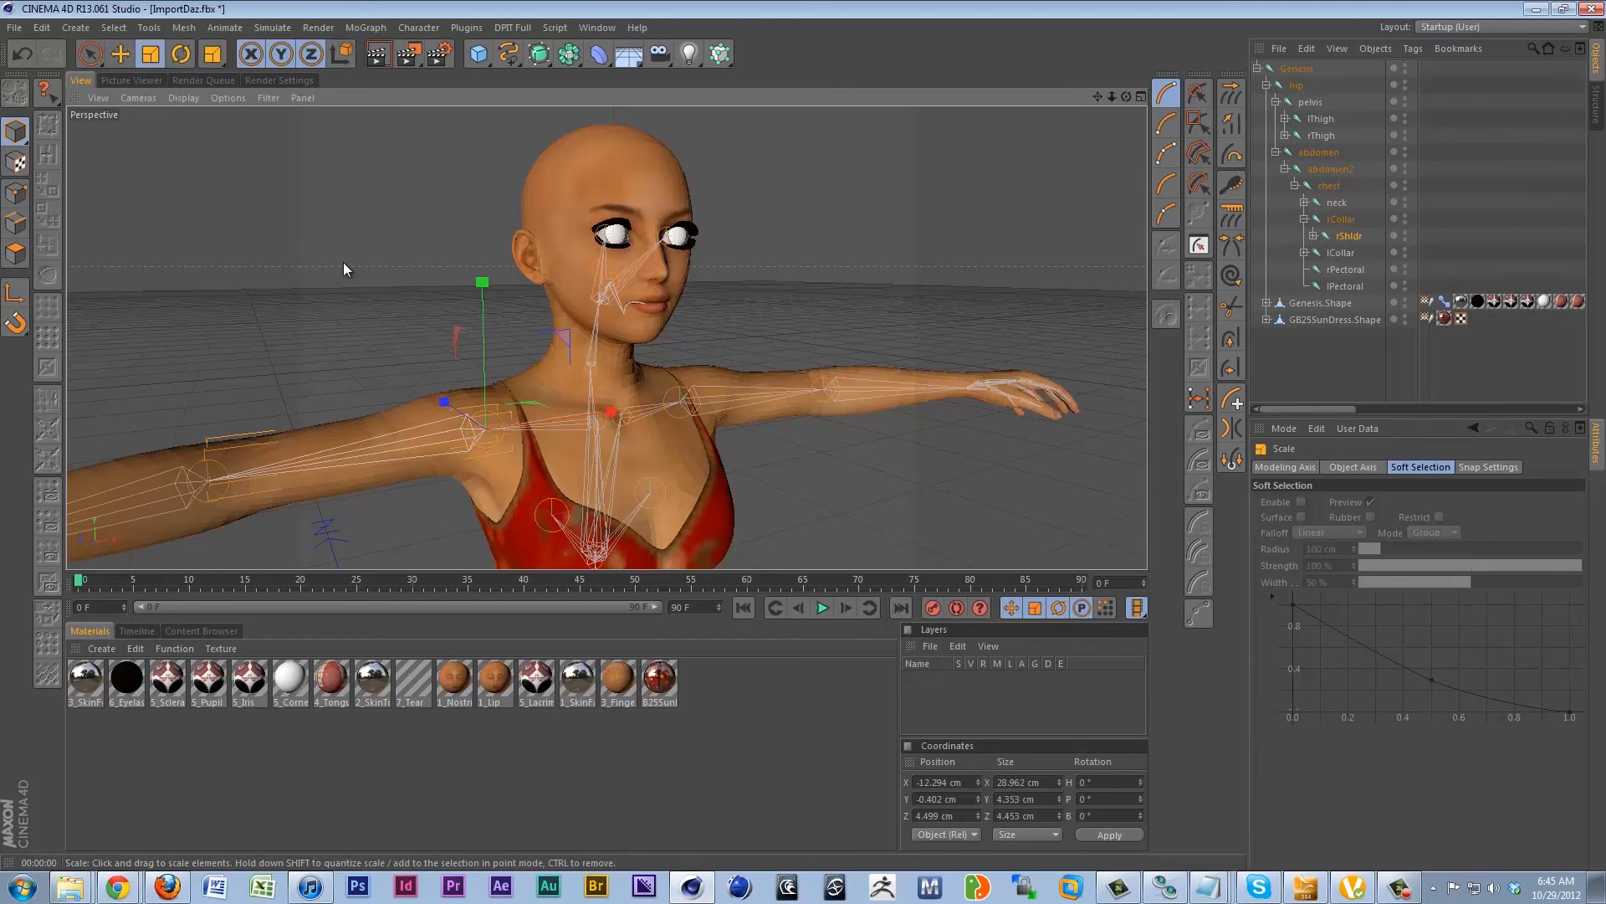
pyautogui.press('e')
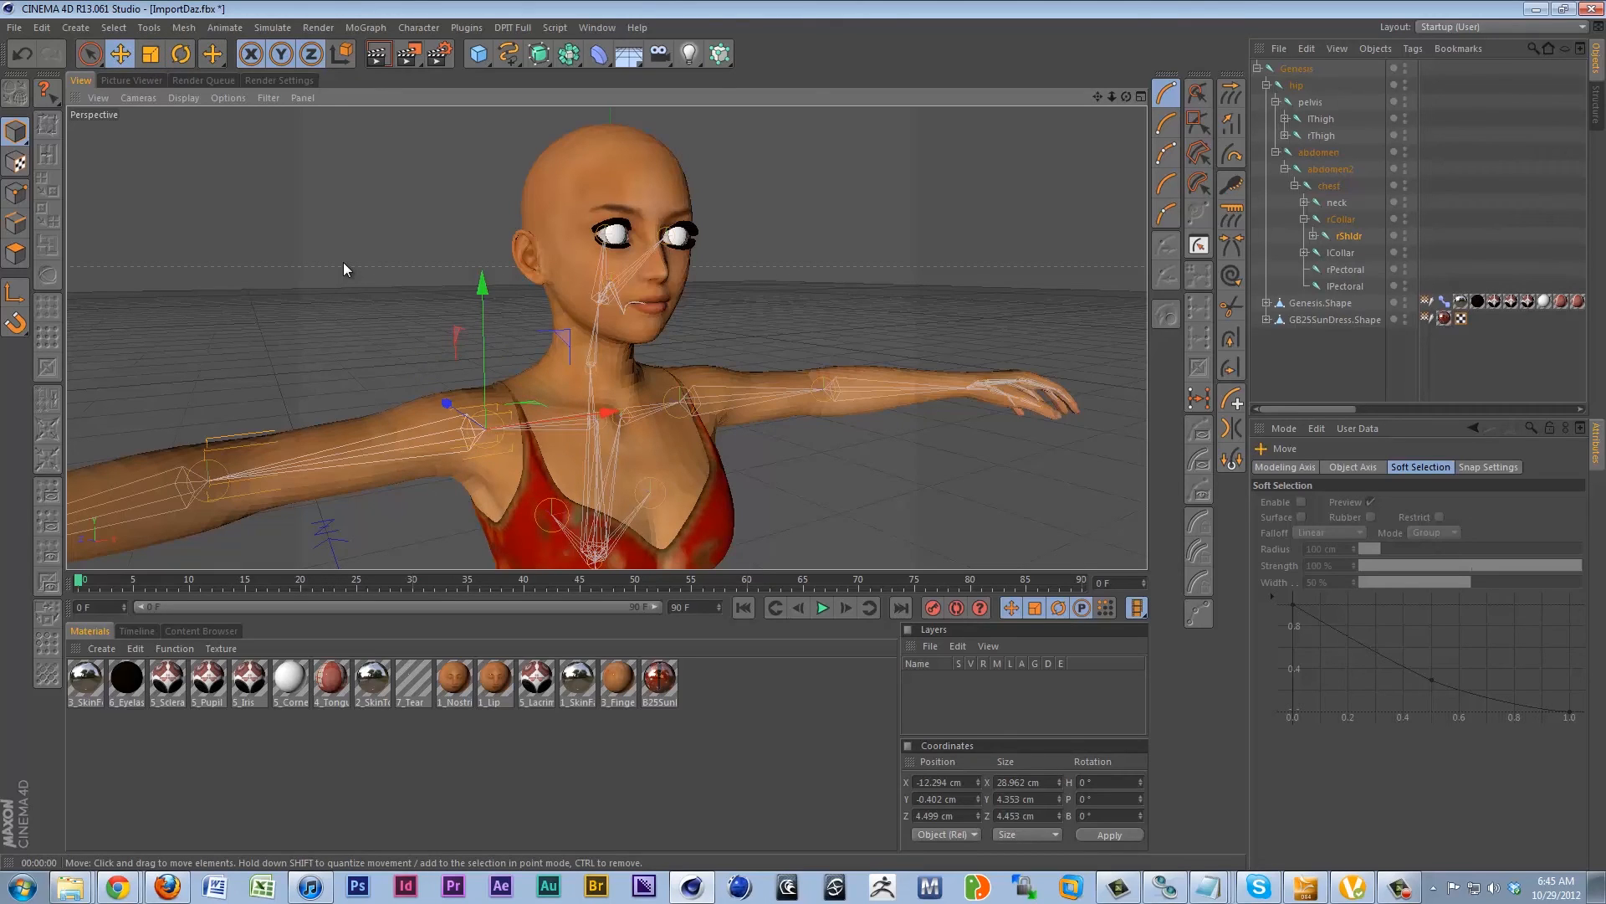
pyautogui.press('r')
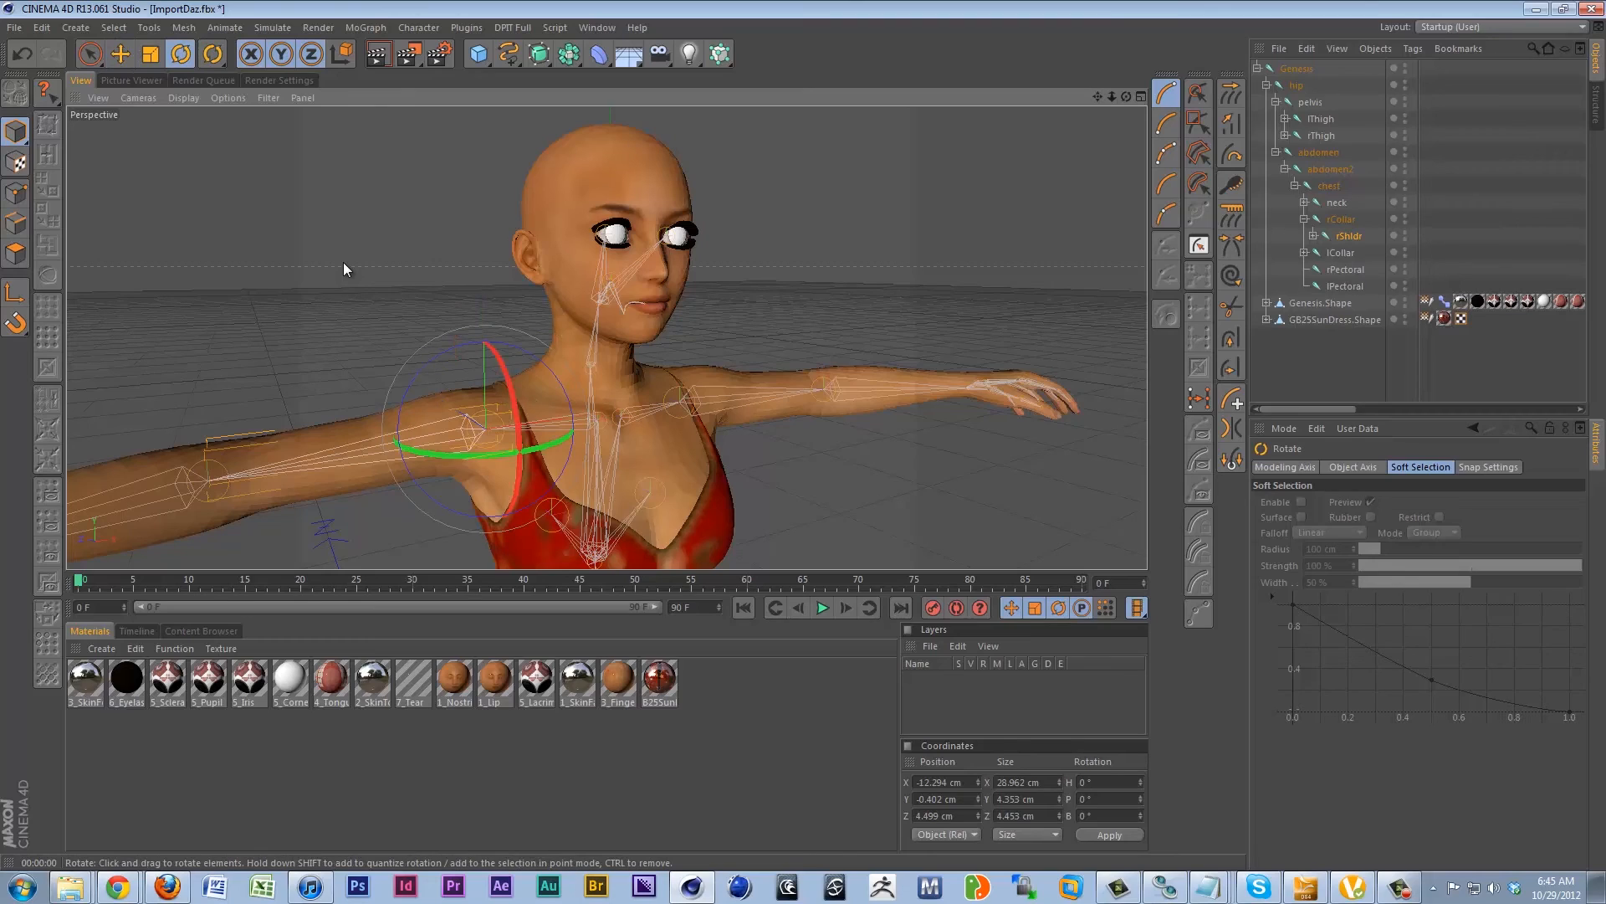
pyautogui.press('t')
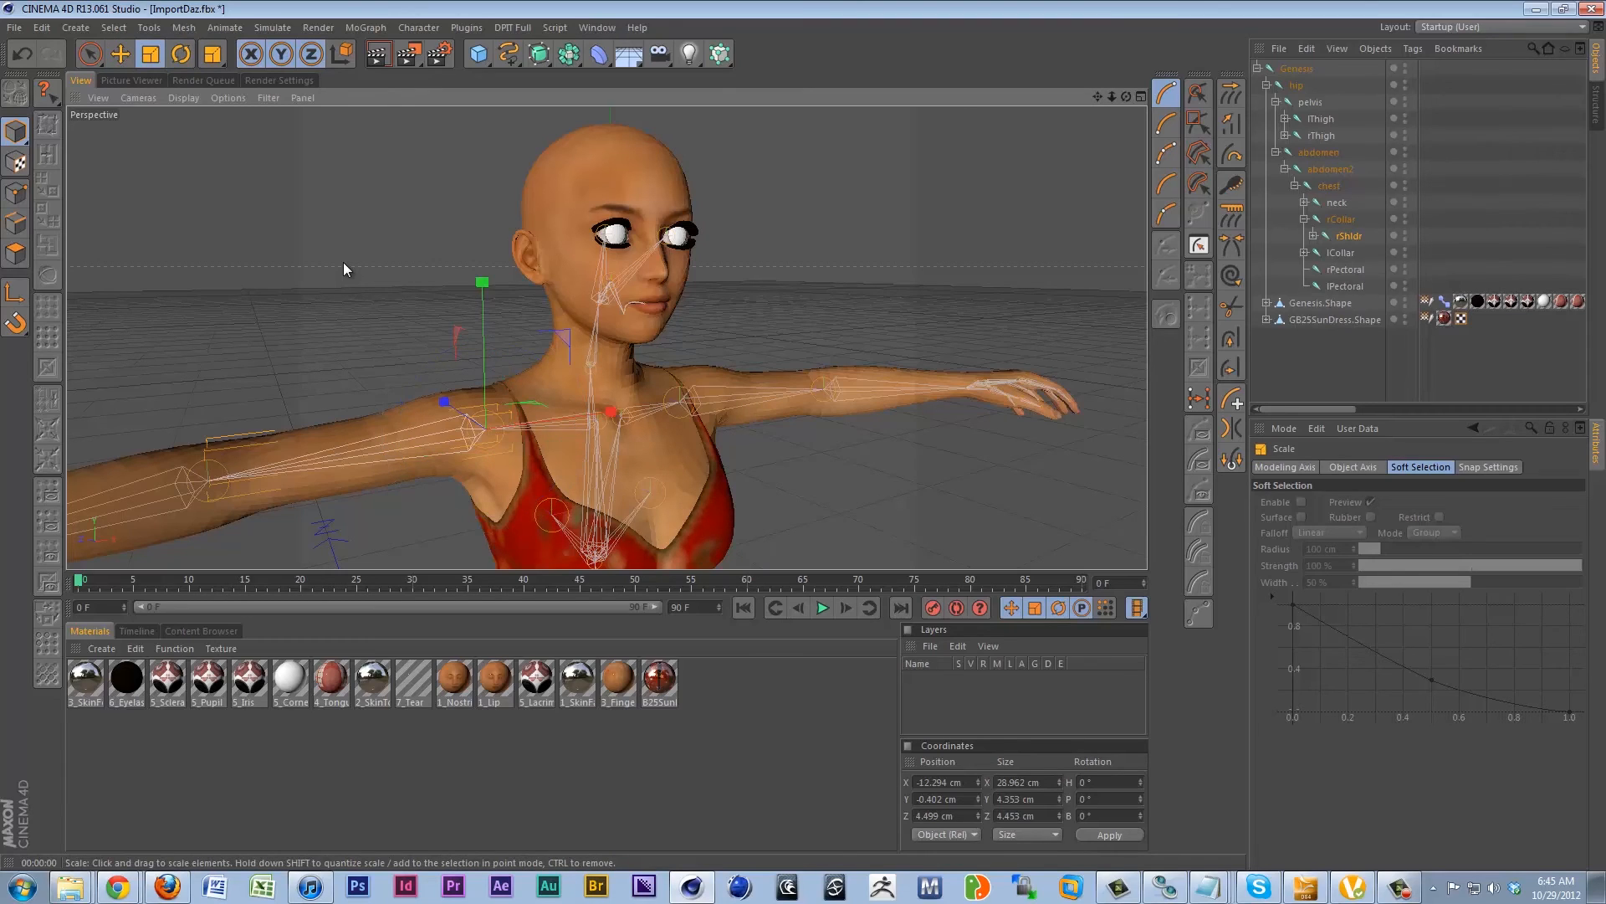
pyautogui.press('e')
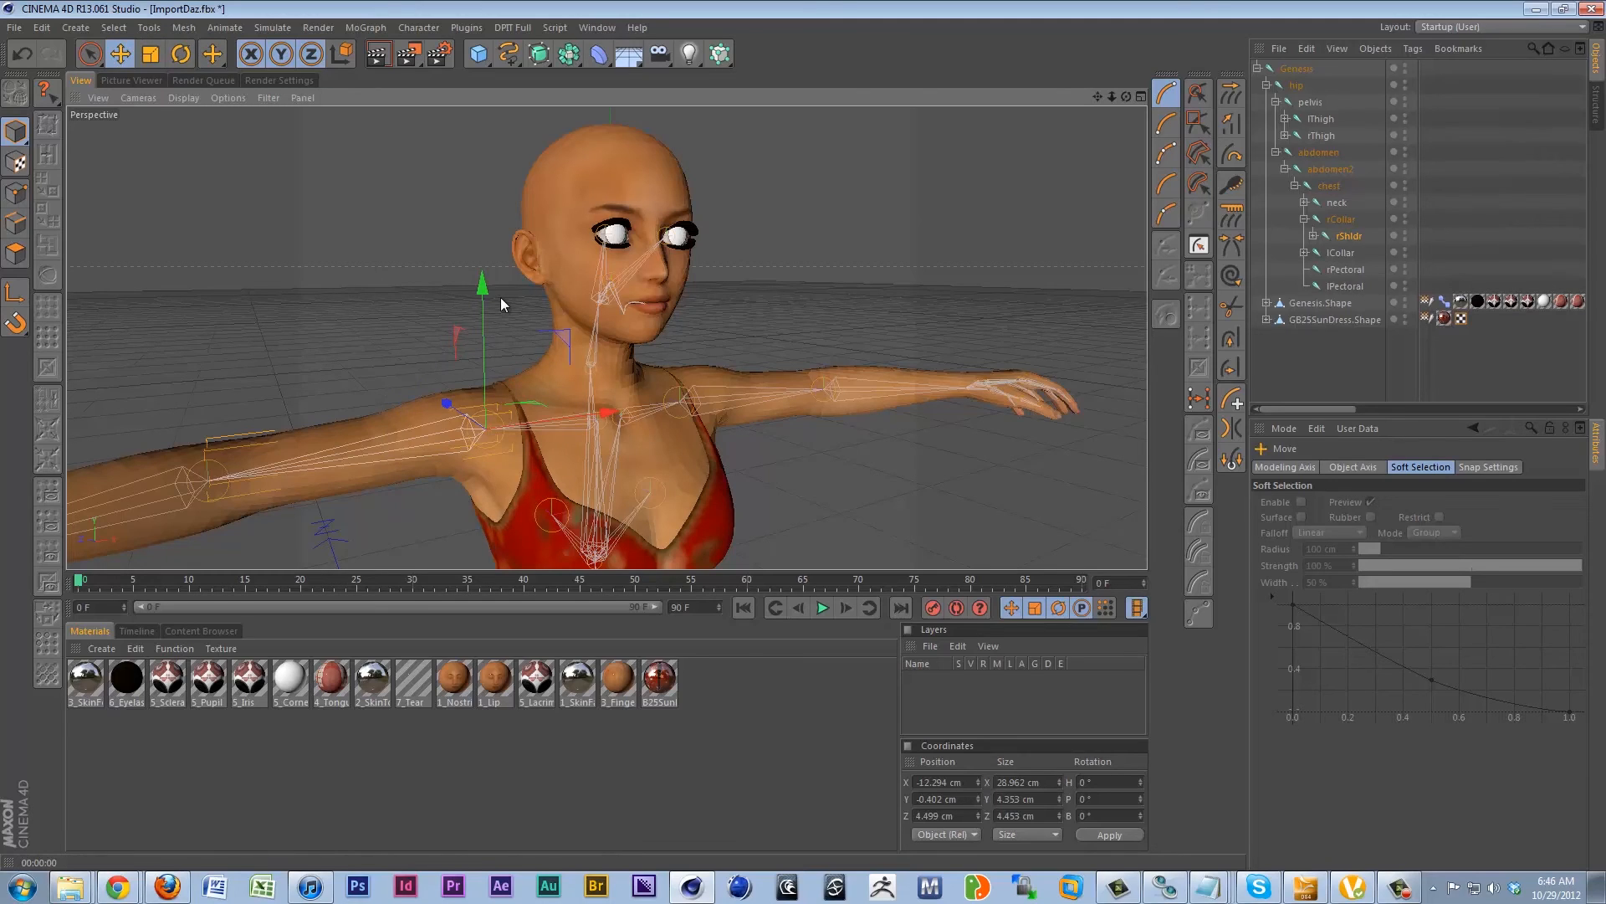
pyautogui.press('r')
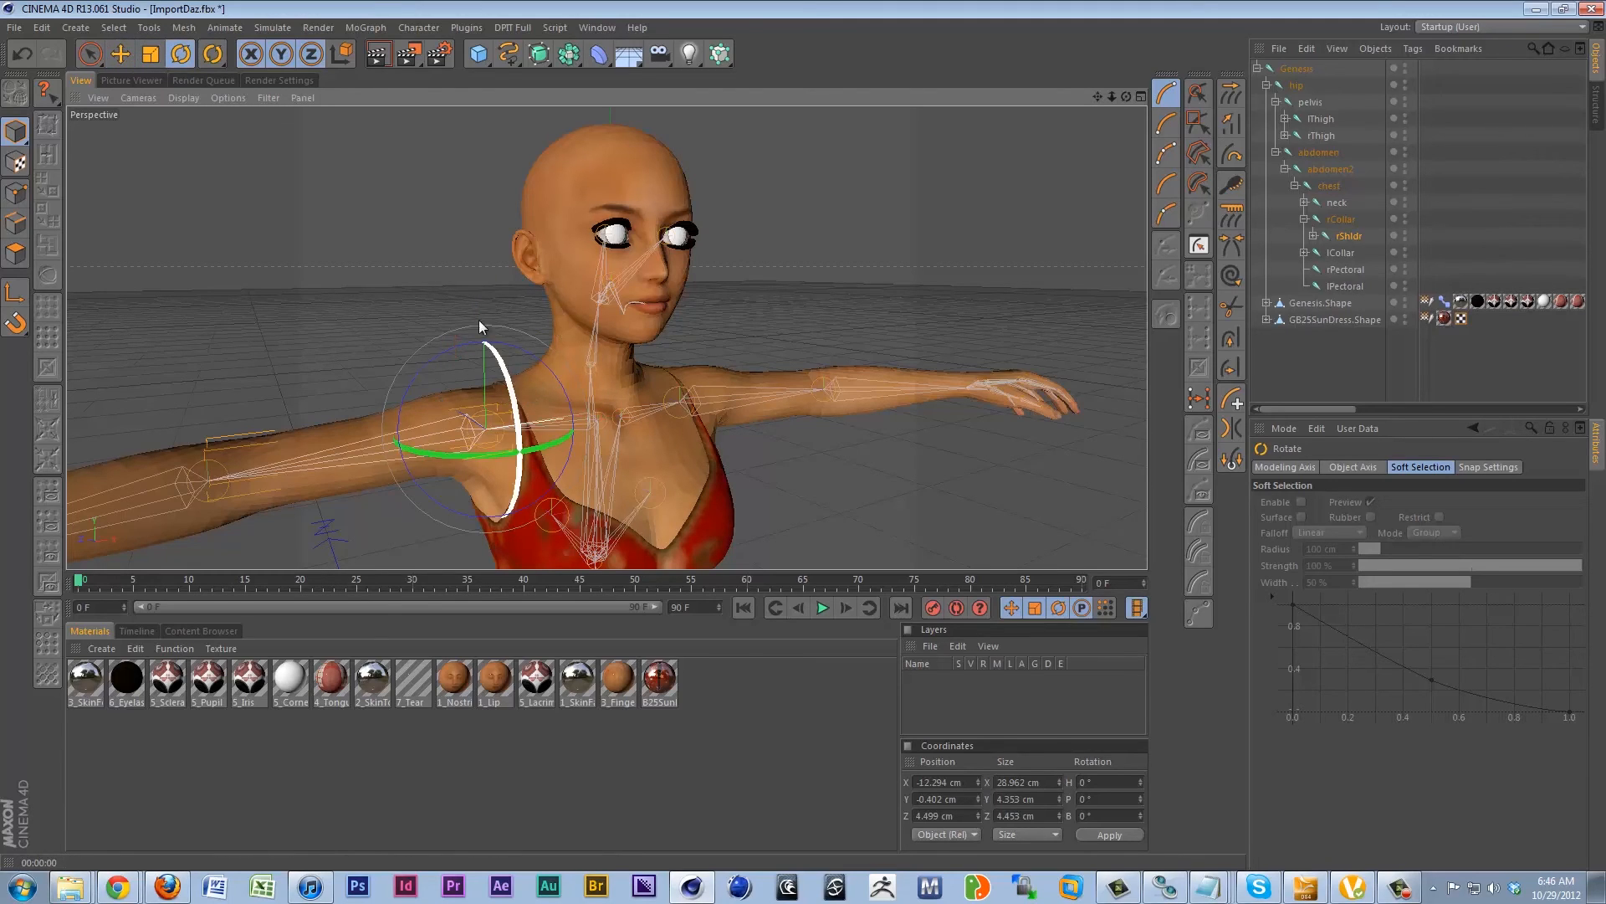
pyautogui.moveTo(430, 353); pyautogui.dragTo(459, 379)
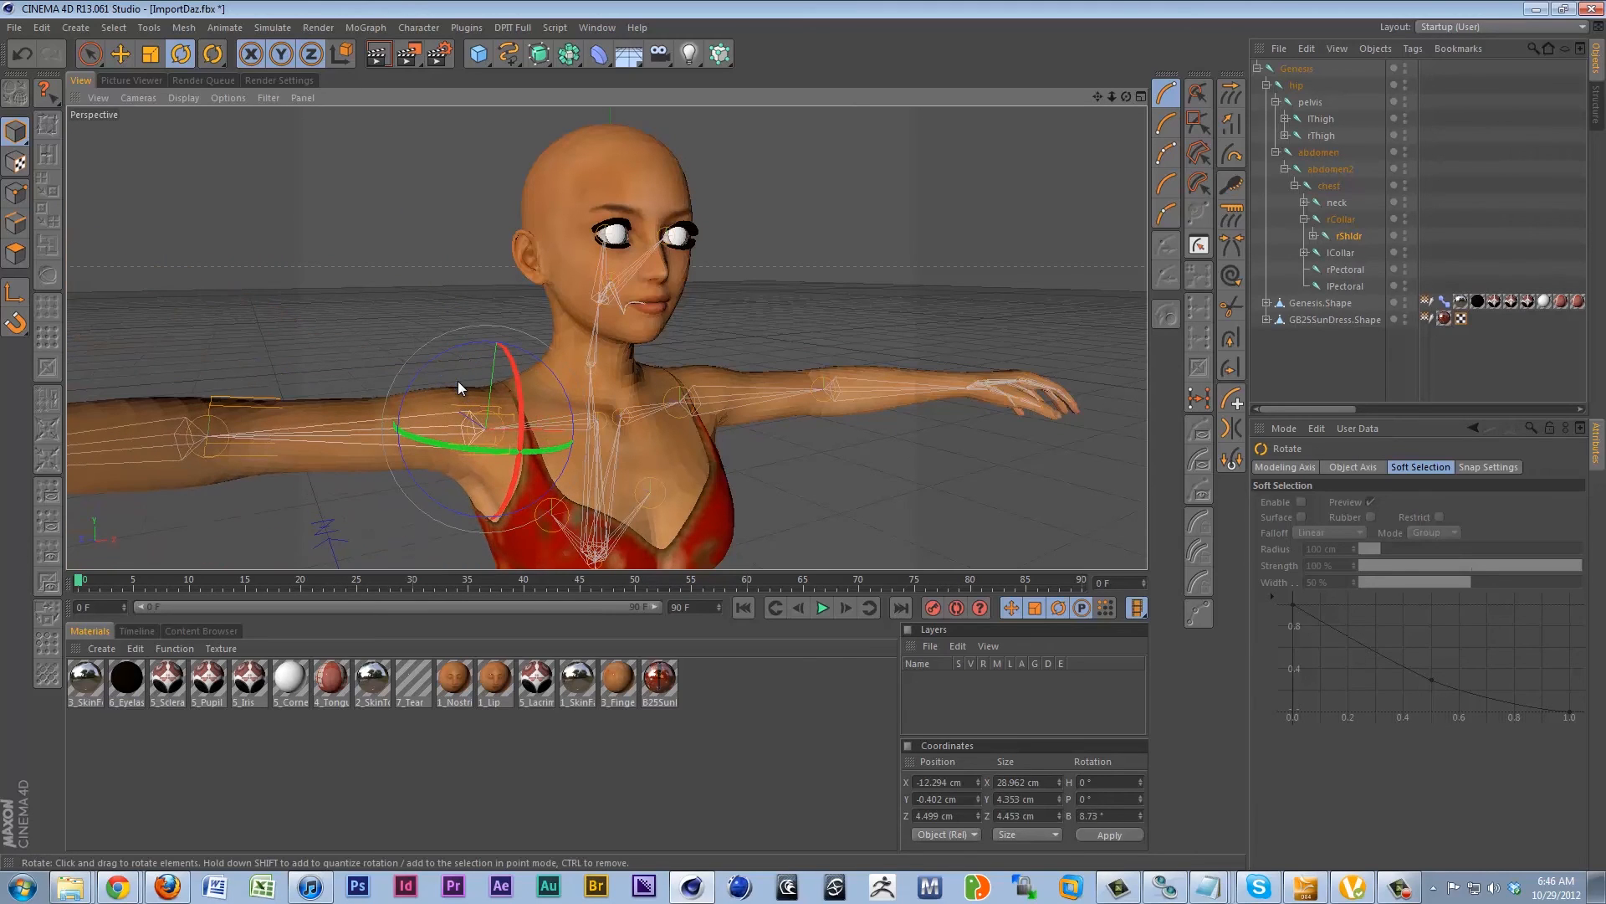
pyautogui.hotkey('ctrl', 'z')
# - Examine the figure's head, shoulders and arm joints up close from several angles
pyautogui.keyDown('alt'); pyautogui.moveTo(594, 356); pyautogui.dragTo(649, 298, button='middle'); pyautogui.keyUp('alt')
pyautogui.keyDown('alt'); pyautogui.moveTo(649, 298); pyautogui.dragTo(617, 330, button='right'); pyautogui.keyUp('alt')
pyautogui.keyDown('alt'); pyautogui.moveTo(632, 336); pyautogui.dragTo(573, 358, button='middle'); pyautogui.keyUp('alt')
pyautogui.keyDown('alt'); pyautogui.moveTo(534, 370); pyautogui.dragTo(559, 409); pyautogui.keyUp('alt')
pyautogui.scroll(5, 546, 345)
pyautogui.keyDown('alt'); pyautogui.moveTo(660, 353); pyautogui.dragTo(689, 400); pyautogui.keyUp('alt')
pyautogui.keyDown('alt'); pyautogui.moveTo(471, 321); pyautogui.dragTo(538, 433); pyautogui.keyUp('alt')
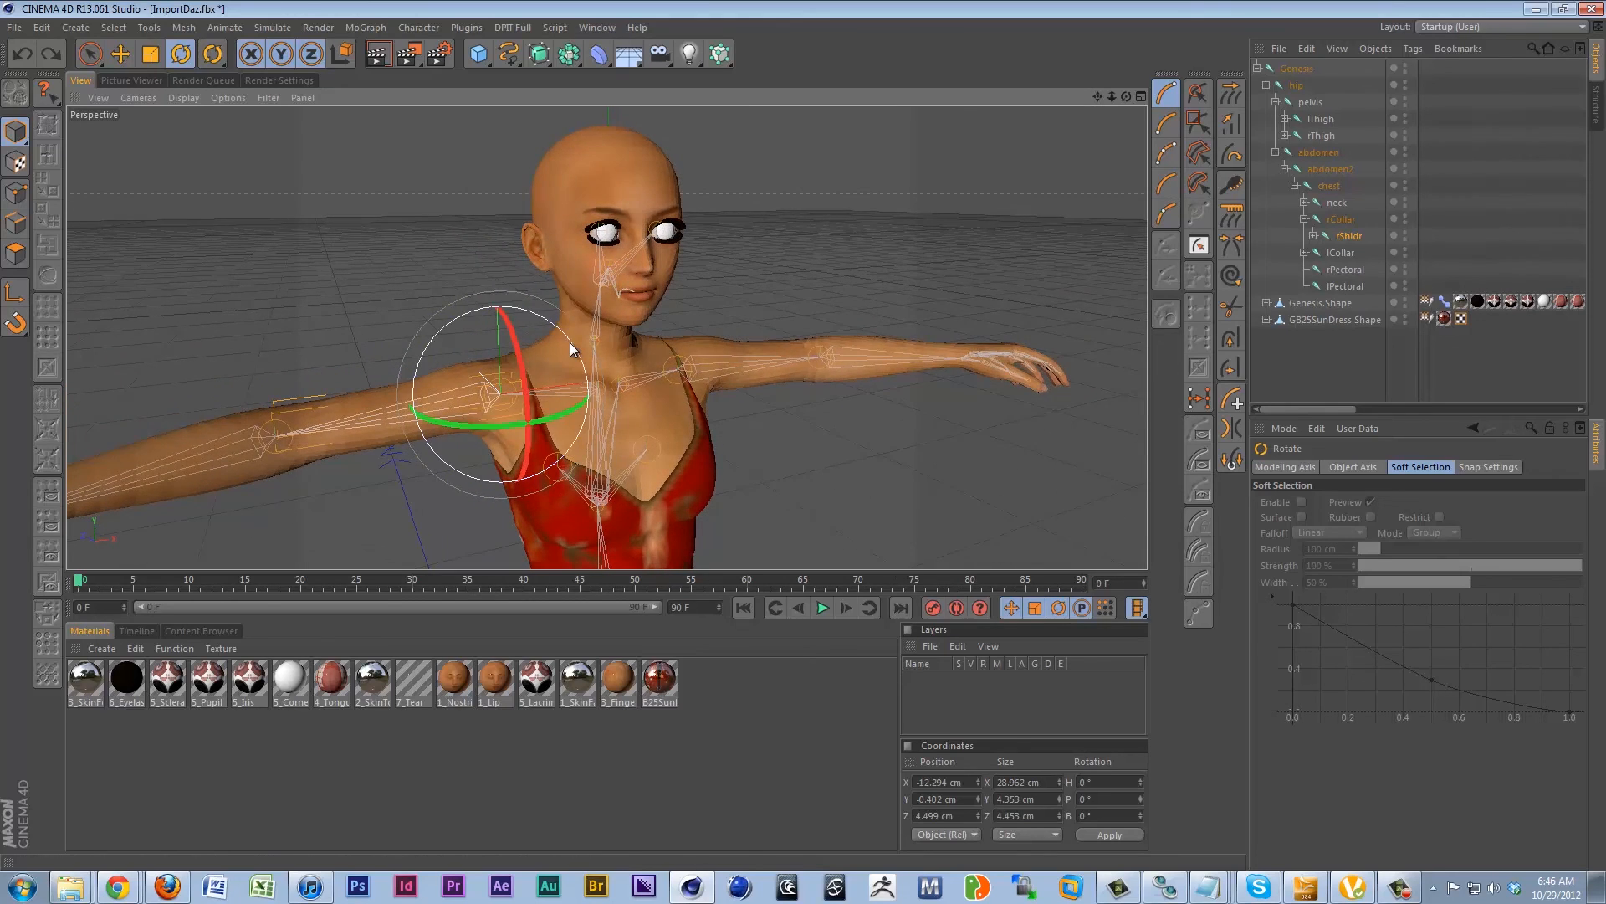
pyautogui.scroll(-2, 570, 343)
pyautogui.moveTo(575, 366)
pyautogui.keyDown('alt'); pyautogui.mouseDown()
pyautogui.moveTo(594, 335)
pyautogui.moveTo(458, 338)
pyautogui.moveTo(704, 364)
pyautogui.moveTo(505, 323)
pyautogui.moveTo(443, 336)
pyautogui.moveTo(633, 328)
pyautogui.moveTo(727, 337)
pyautogui.moveTo(731, 355)
pyautogui.moveTo(470, 350)
pyautogui.moveTo(557, 362)
pyautogui.mouseUp(); pyautogui.keyUp('alt')
pyautogui.scroll(2, 633, 328)
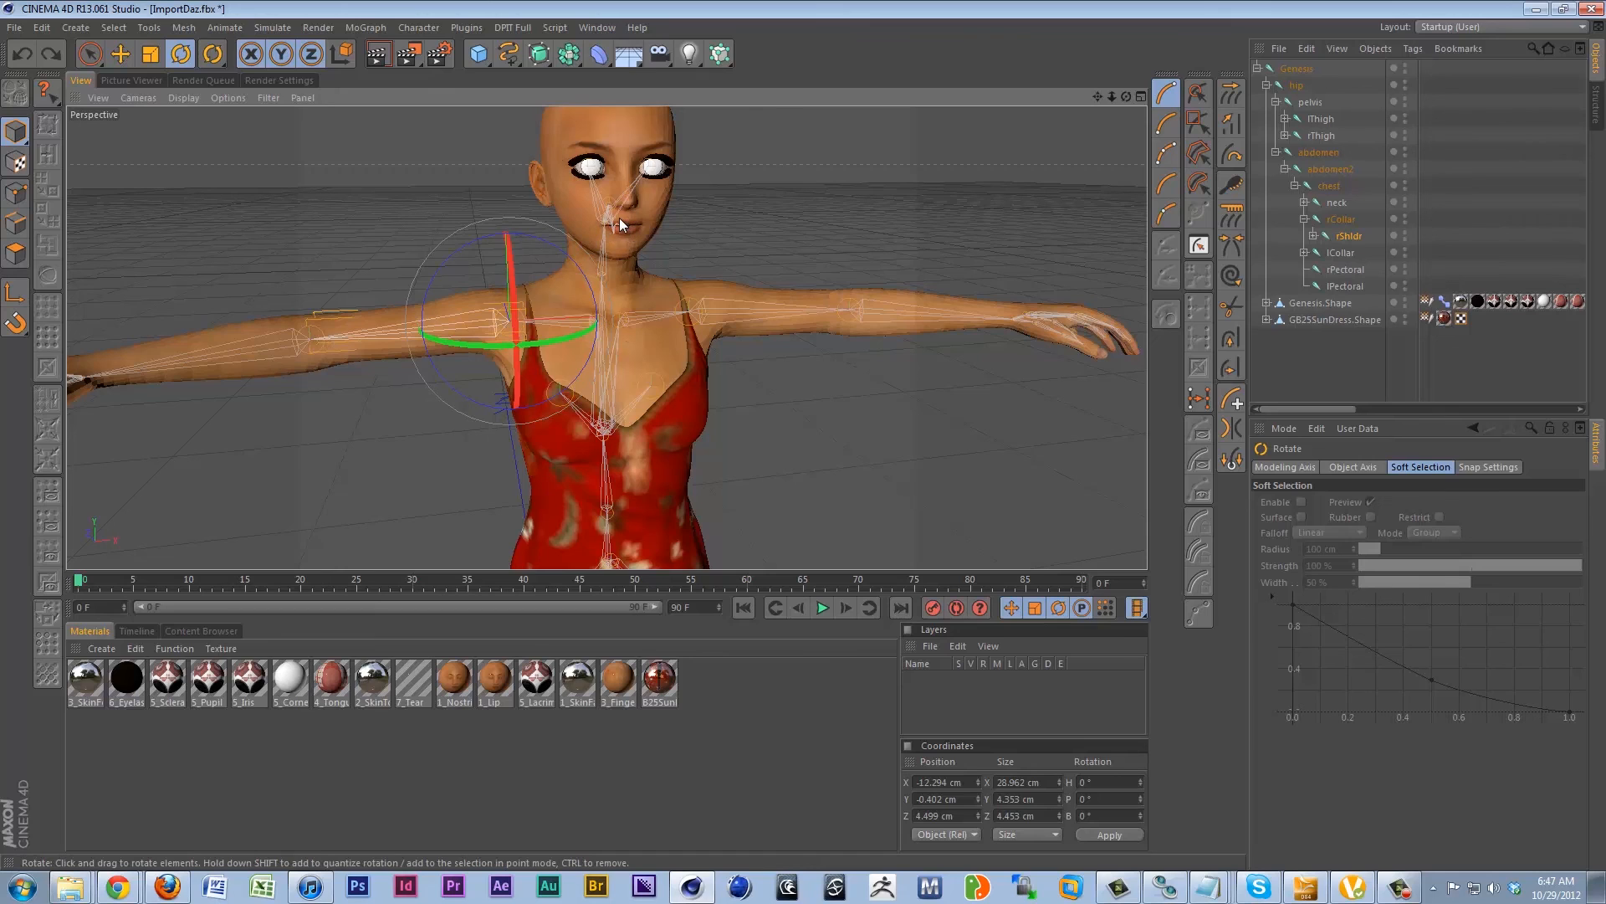
# - Render the figure's head and shoulders in the perspective view from a close three-quarter angle
pyautogui.scroll(-4, 643, 254)
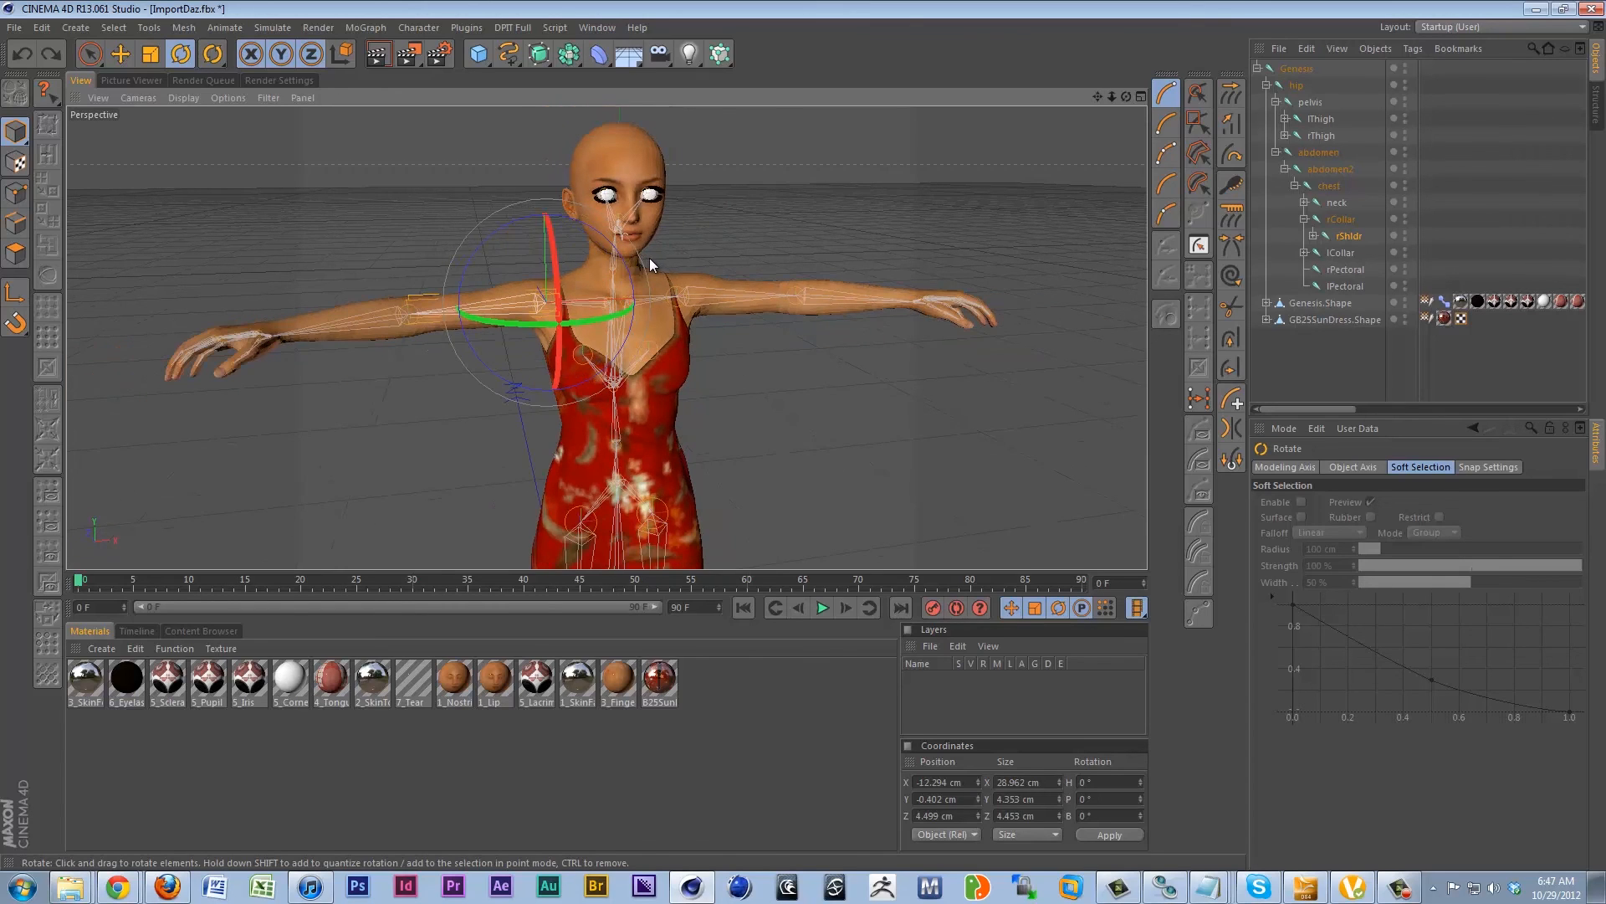
pyautogui.keyDown('alt'); pyautogui.moveTo(650, 257); pyautogui.dragTo(722, 303); pyautogui.keyUp('alt')
pyautogui.scroll(6, 655, 242)
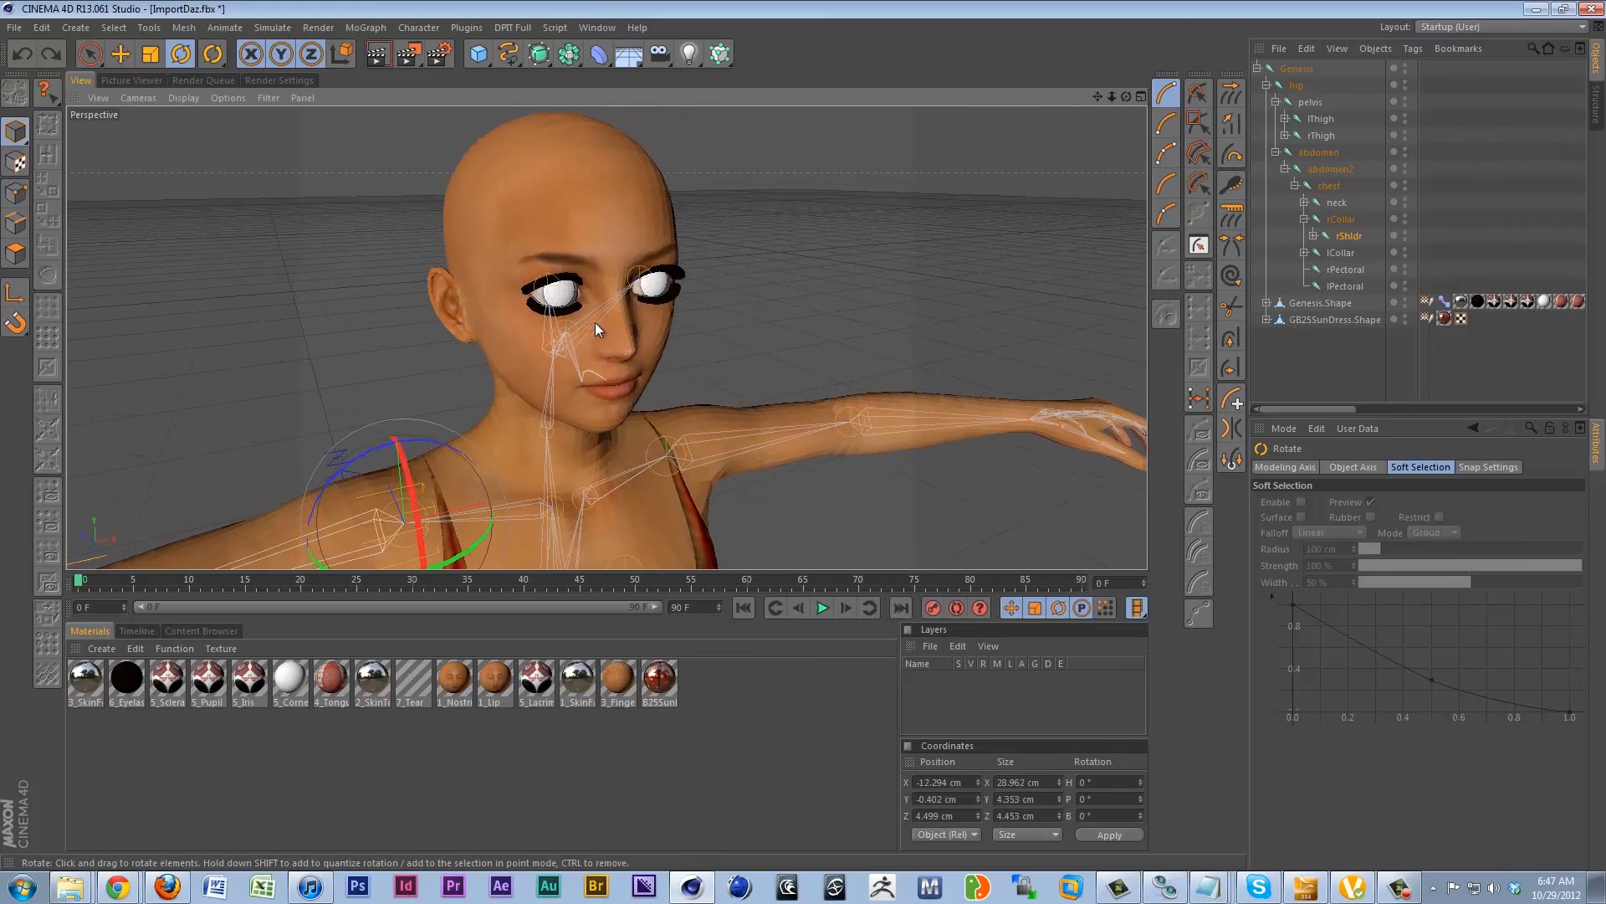
pyautogui.keyDown('alt'); pyautogui.moveTo(595, 323); pyautogui.dragTo(569, 378); pyautogui.keyUp('alt')
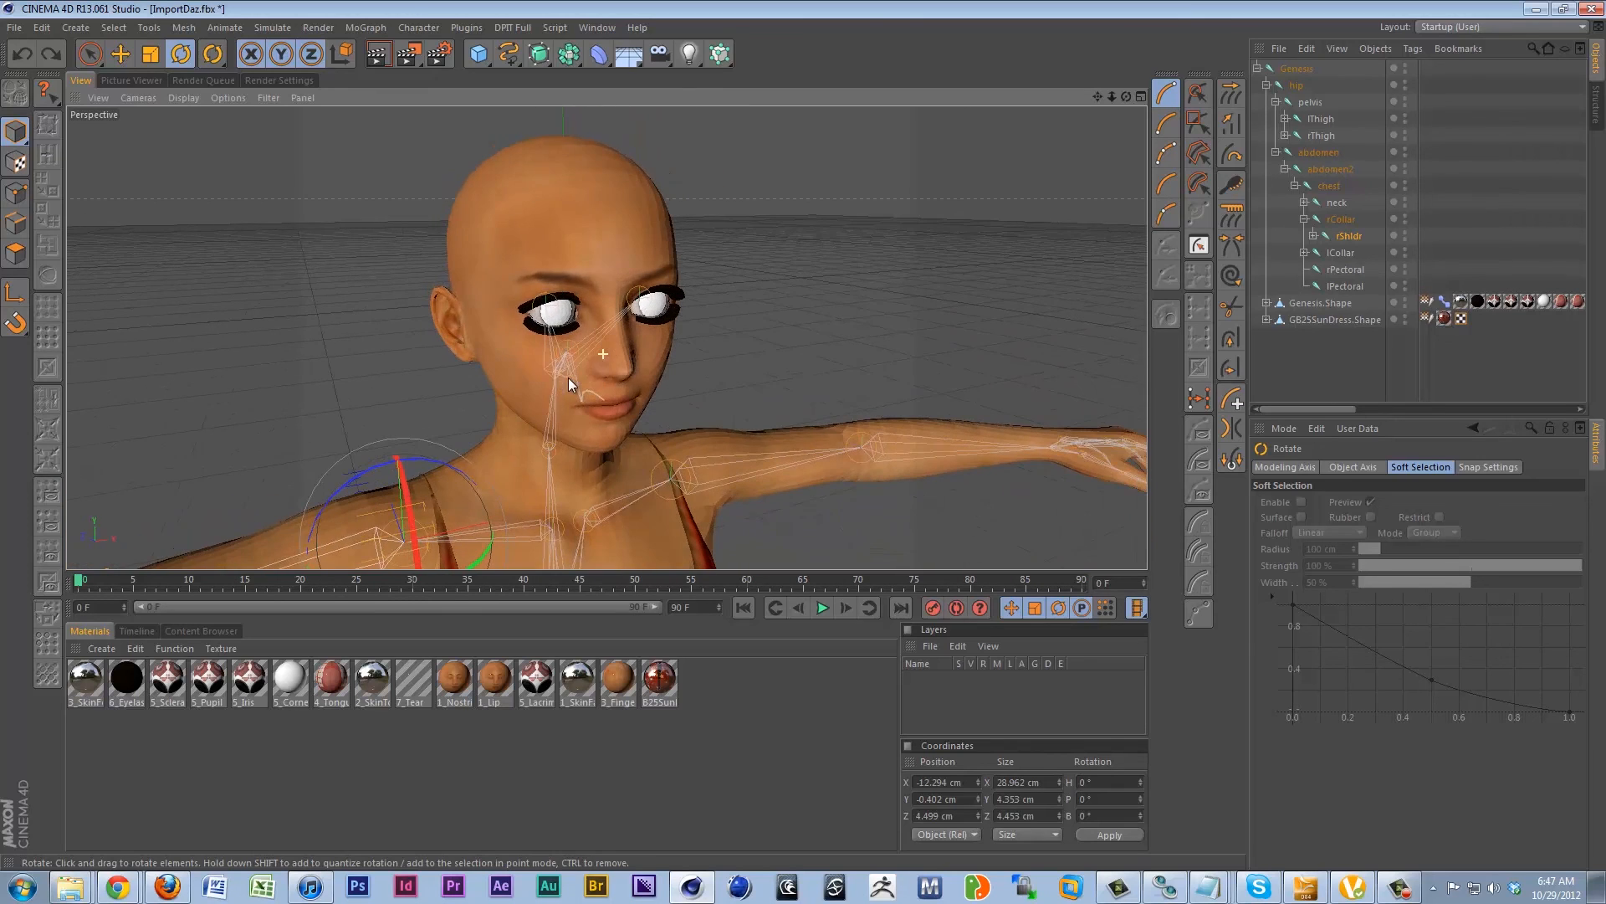
pyautogui.click(377, 56)
pyautogui.moveTo(561, 329)
pyautogui.keyDown('alt'); pyautogui.mouseDown()
pyautogui.moveTo(579, 358)
pyautogui.moveTo(580, 290)
pyautogui.moveTo(611, 315)
pyautogui.moveTo(572, 263)
pyautogui.moveTo(605, 325)
pyautogui.moveTo(586, 263)
pyautogui.mouseUp(); pyautogui.keyUp('alt')
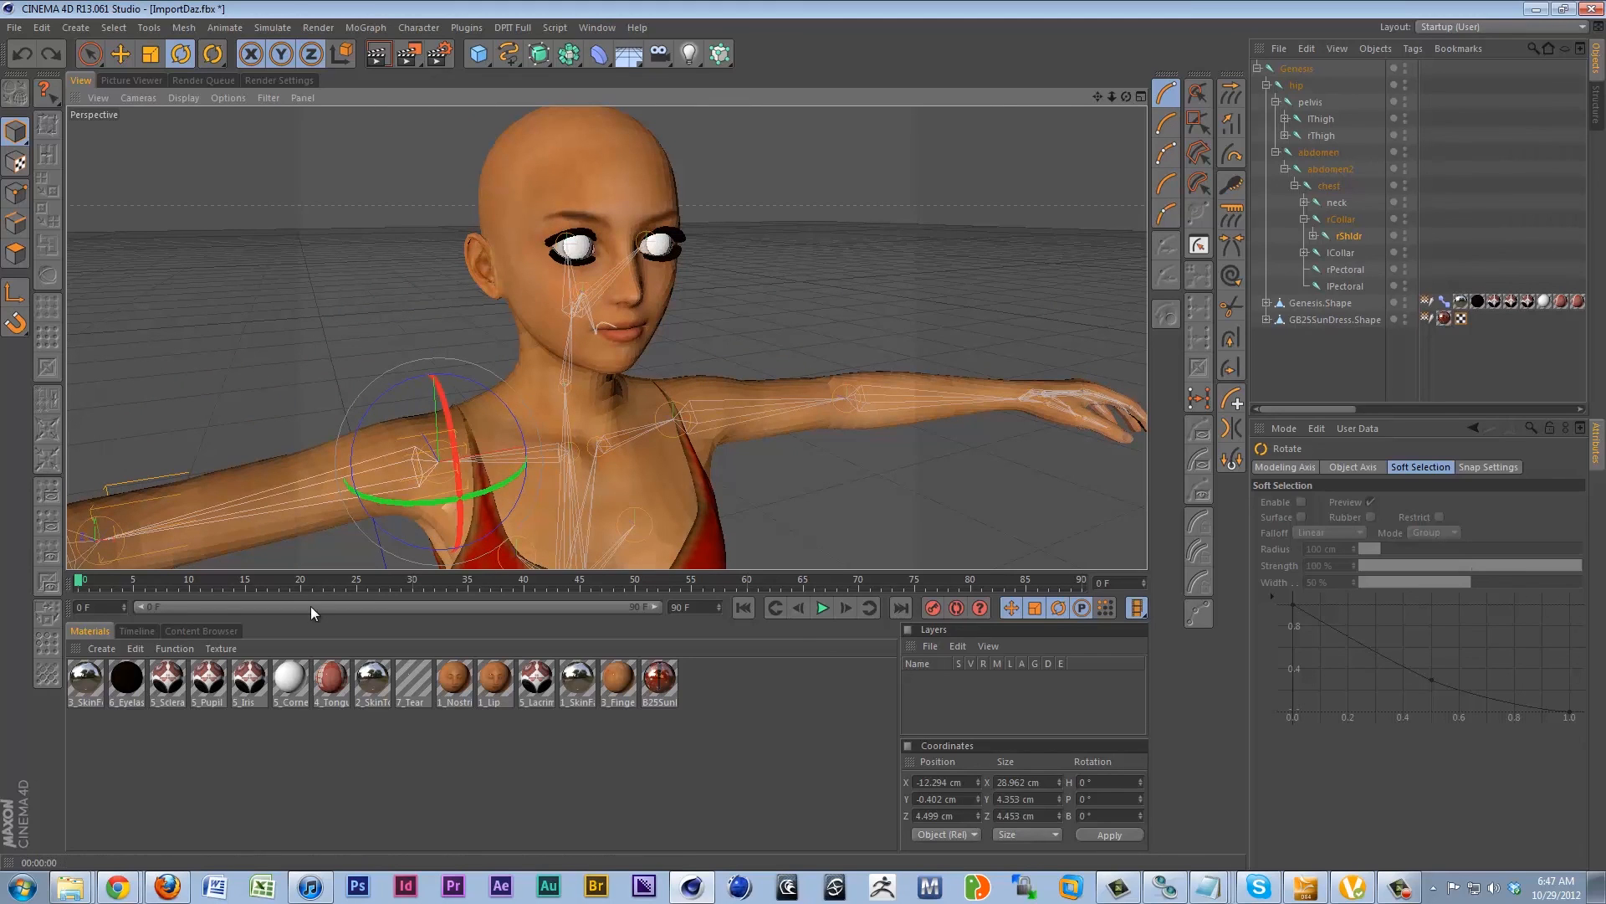
# - Inspect the 3_SkinFoot material's settings and the skin texture tags on the Genesis.Shape mesh, including 3_SkinArm and 2_Nipple
pyautogui.click(77, 676)
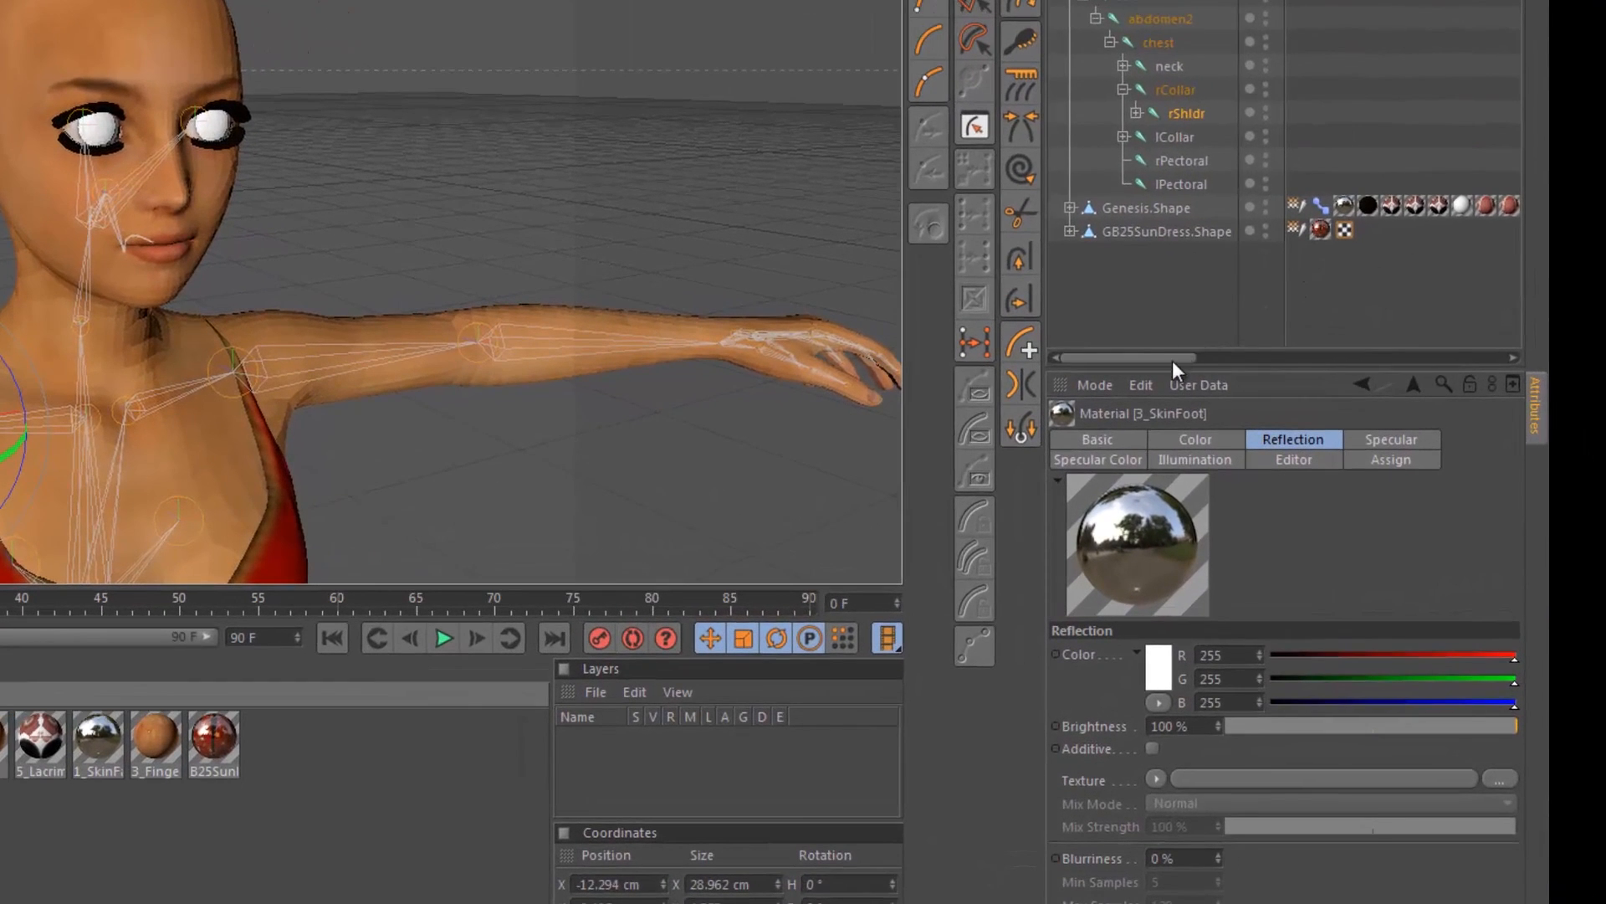
pyautogui.moveTo(1172, 359); pyautogui.dragTo(1278, 375)
pyautogui.click(1217, 203)
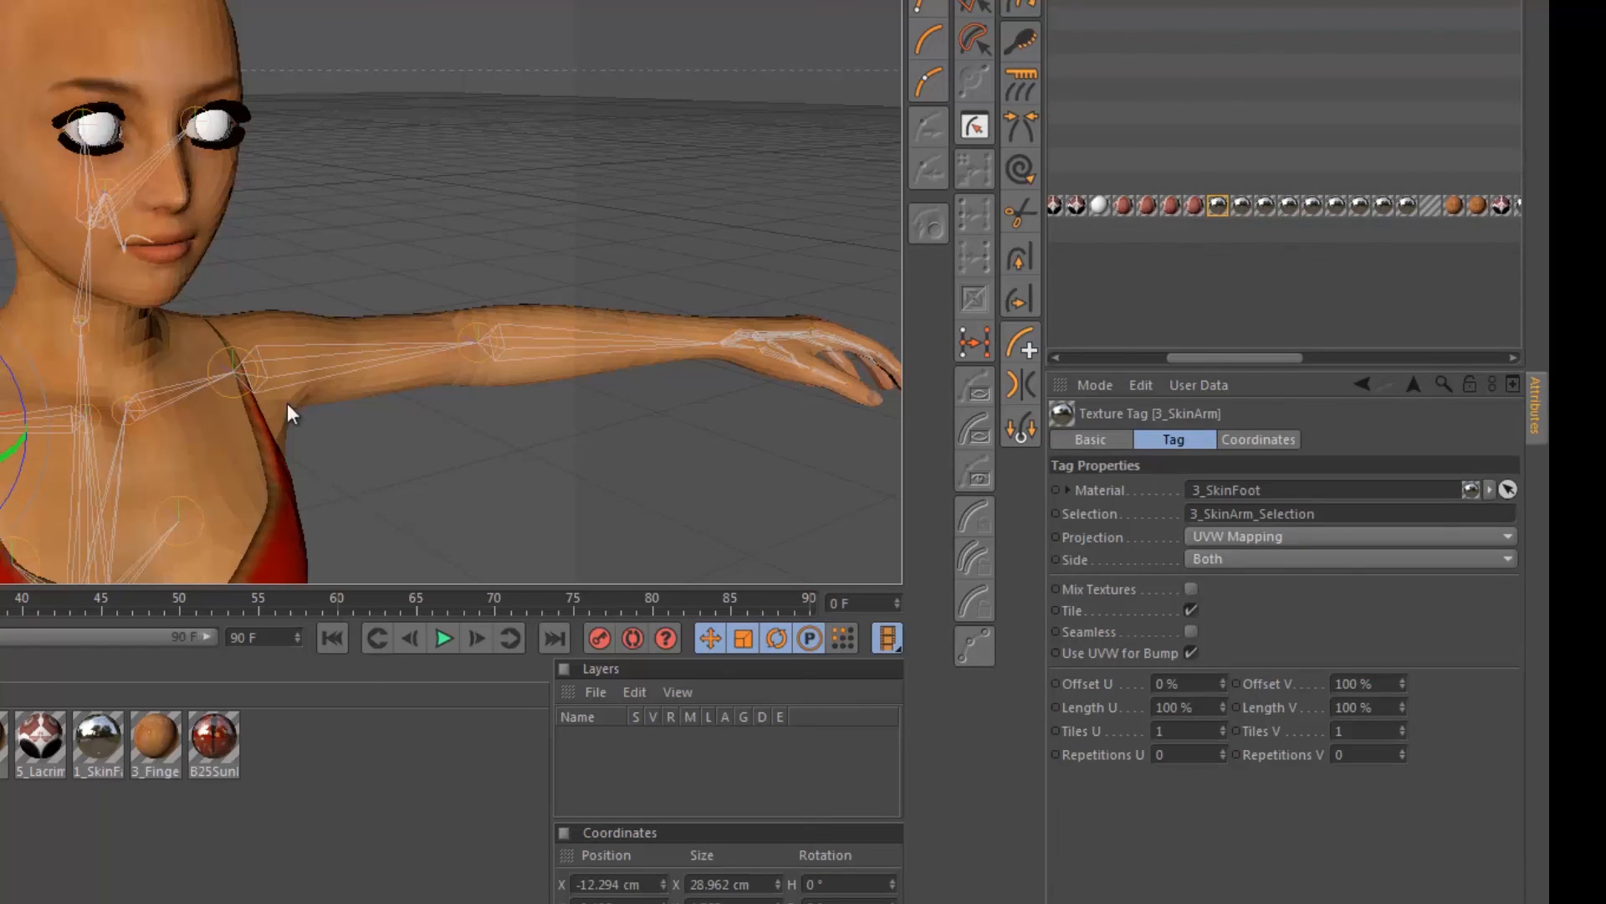
pyautogui.click(1242, 204)
pyautogui.click(1264, 204)
# - Rename the Genesis.Shape polygon object as ImportDaz_Mesh
pyautogui.moveTo(1258, 358); pyautogui.dragTo(1151, 357)
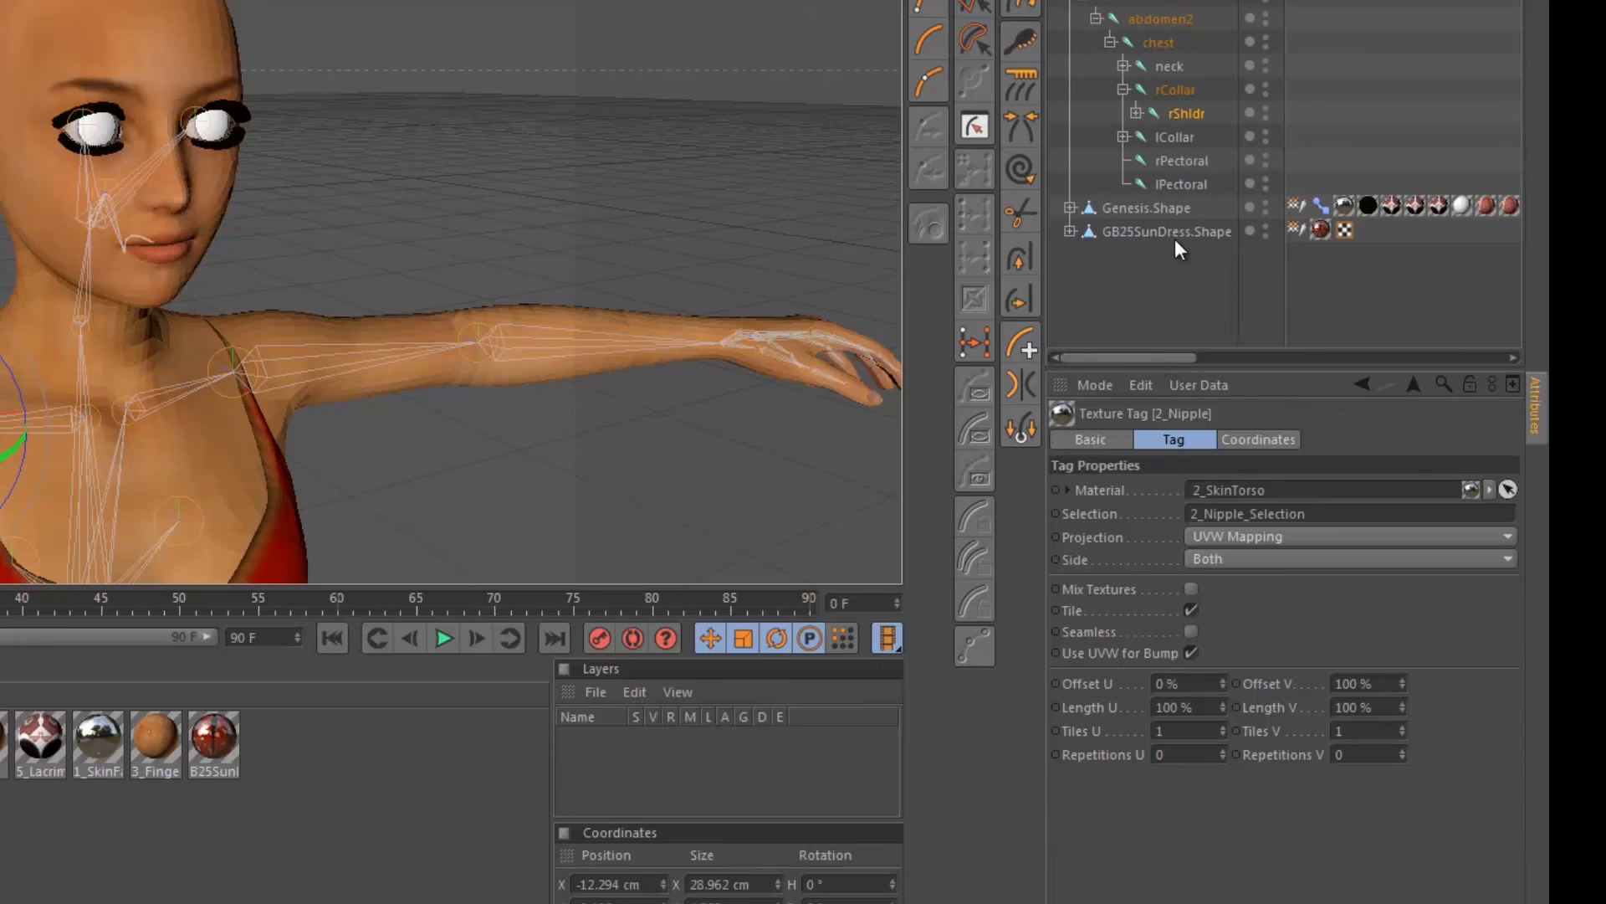
pyautogui.click(1152, 209)
pyautogui.moveTo(1159, 360)
pyautogui.mouseDown()
pyautogui.moveTo(1215, 357)
pyautogui.moveTo(1147, 340)
pyautogui.mouseUp()
pyautogui.doubleClick(1128, 214)
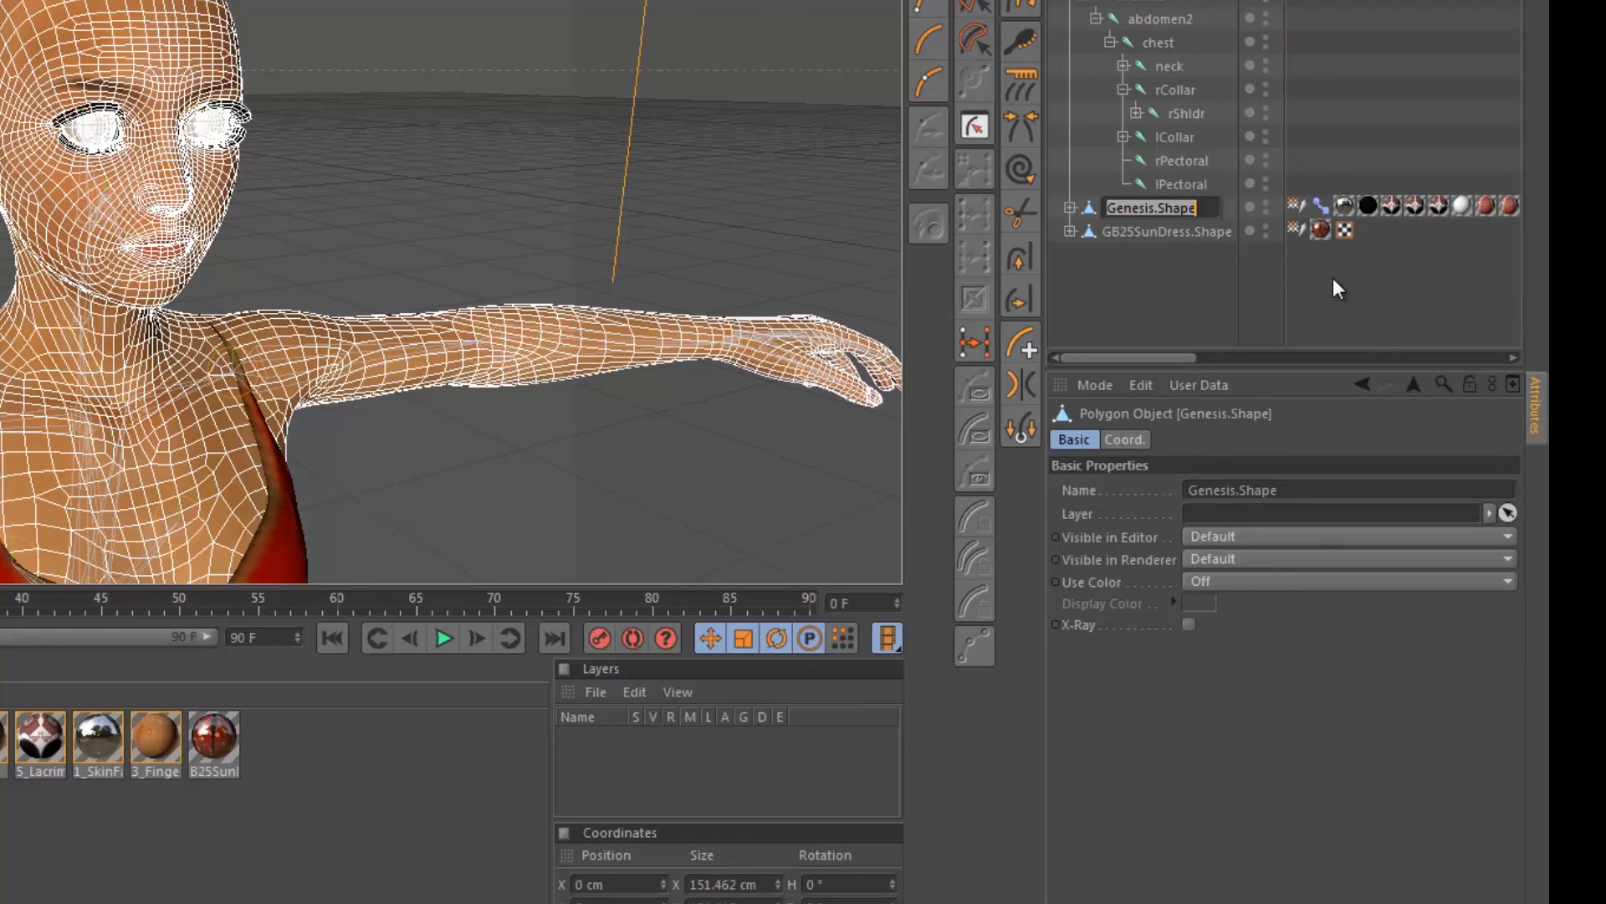
pyautogui.write('Impor')
pyautogui.press('BackSpace')
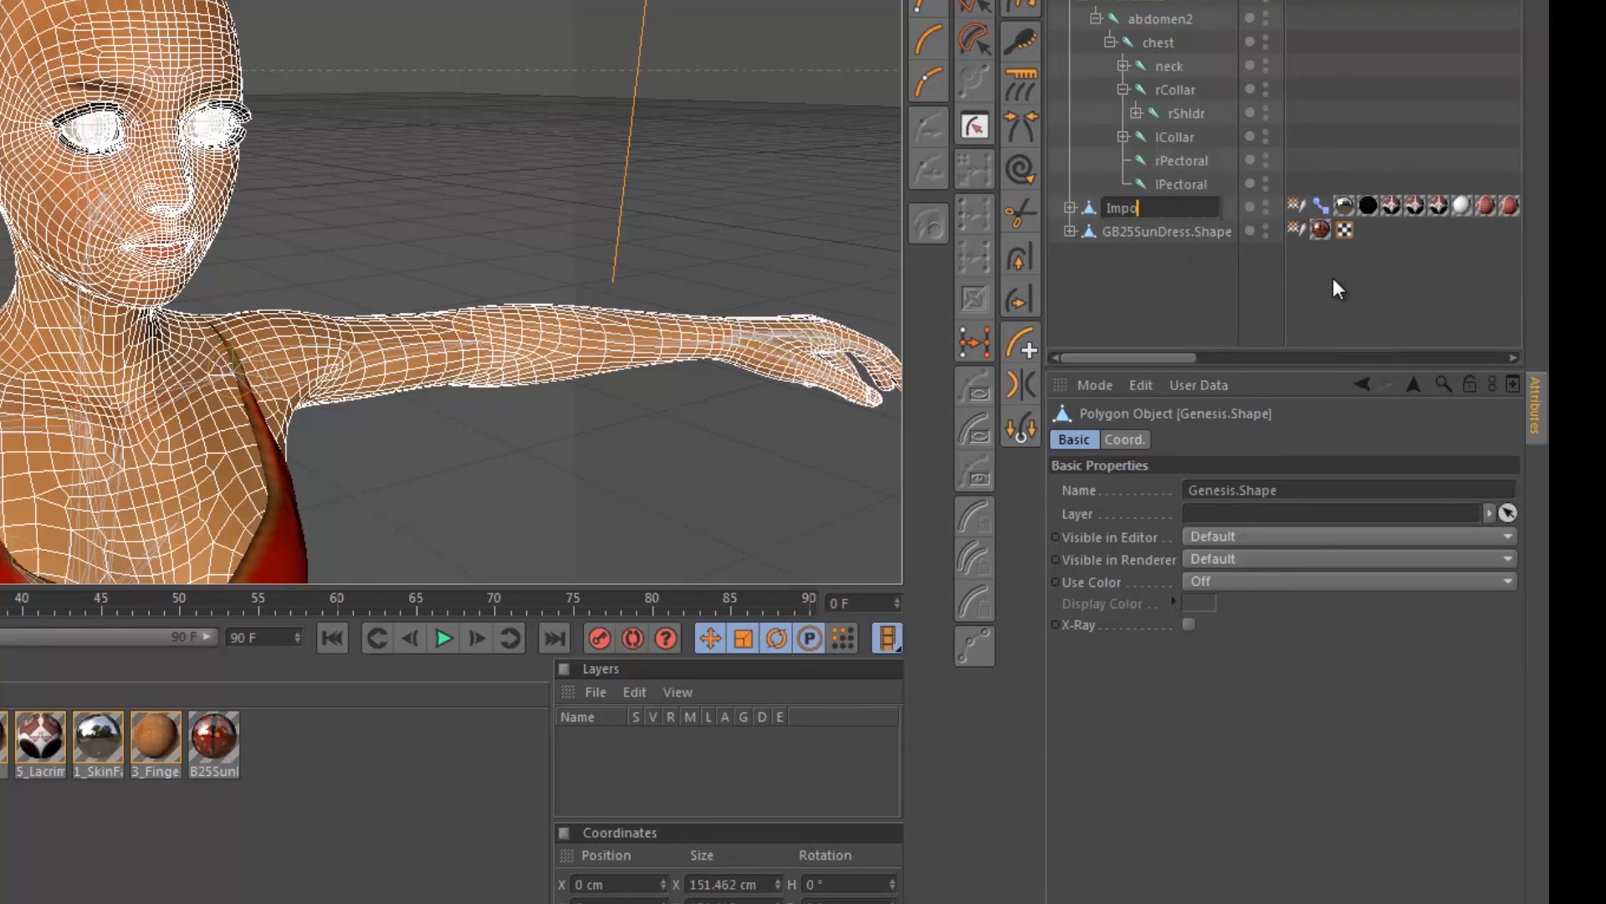
pyautogui.write('rtDaz_Mesh')
pyautogui.press('Return')
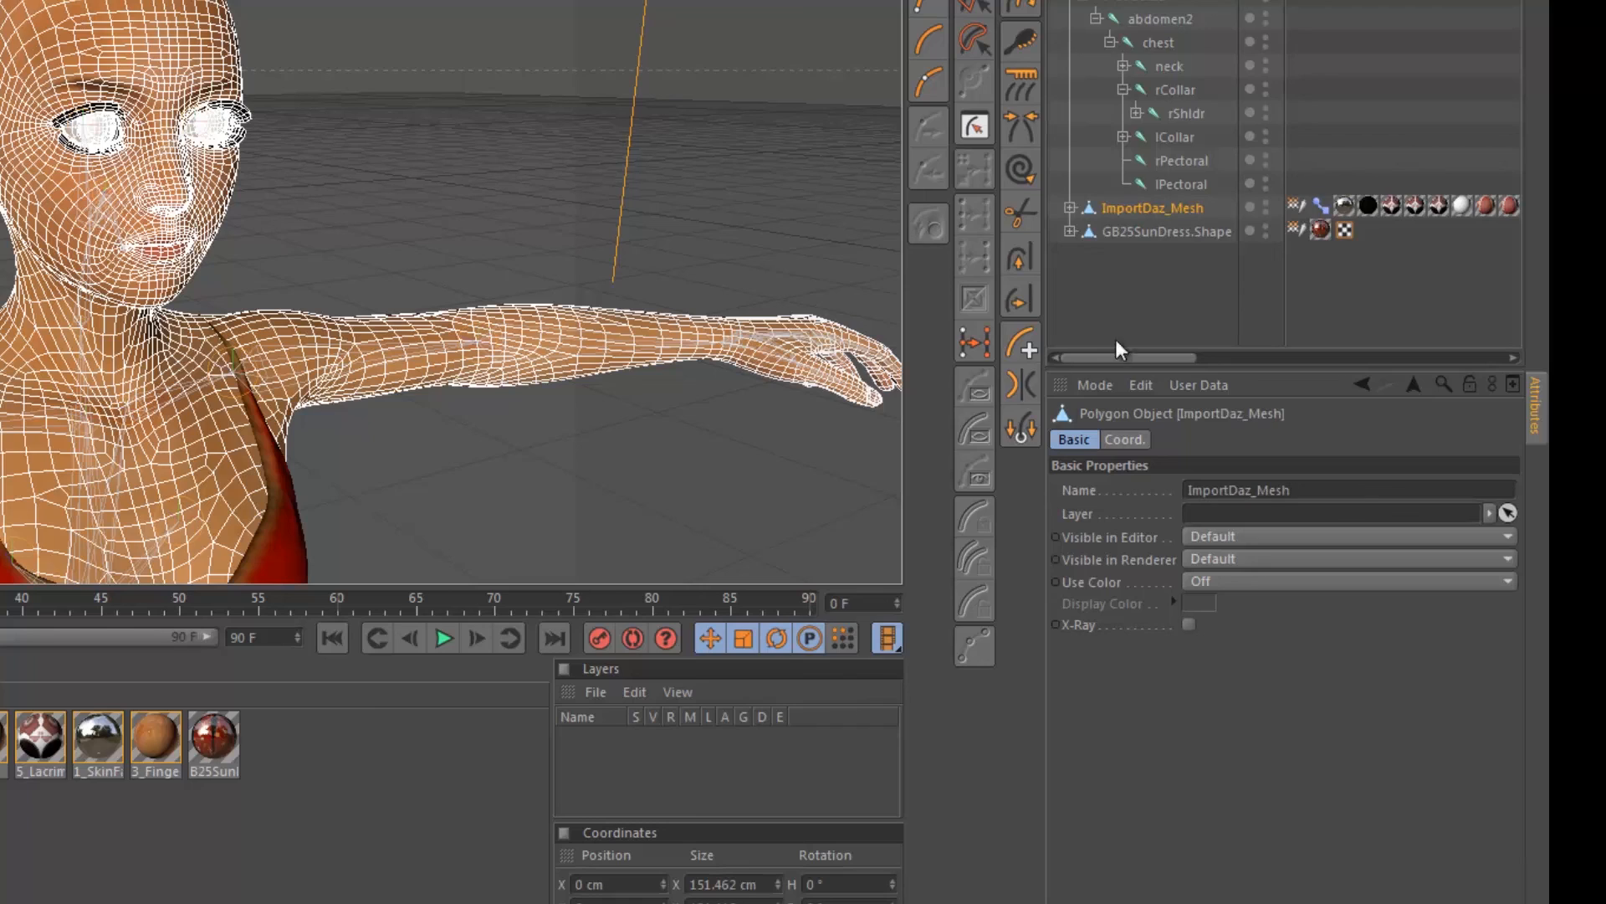